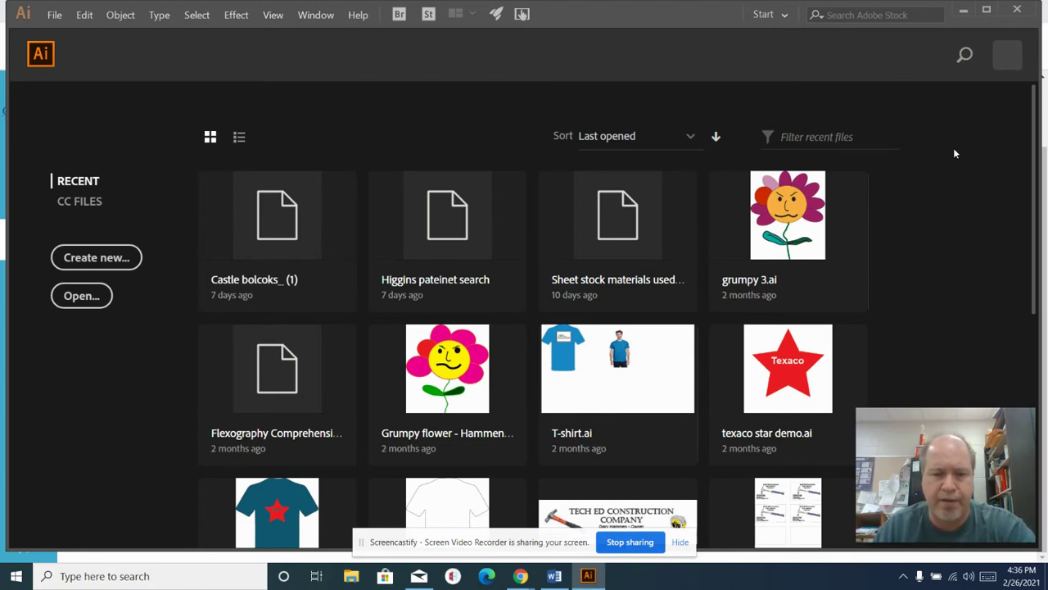
Create a Letter-size print document named "Superman logo" with its units set to inches.
click(588, 576)
click(588, 576)
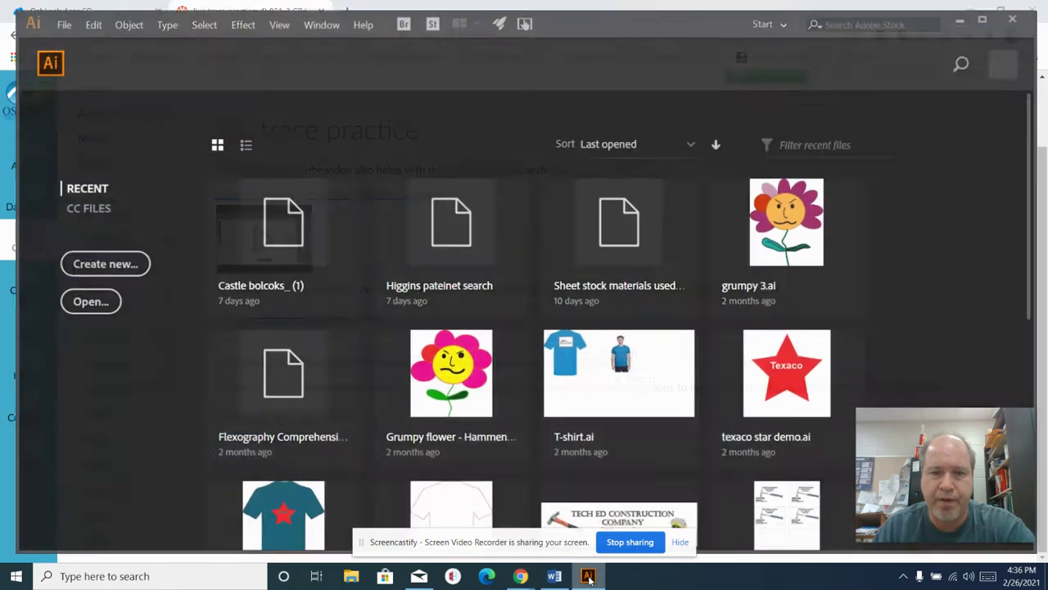
click(106, 261)
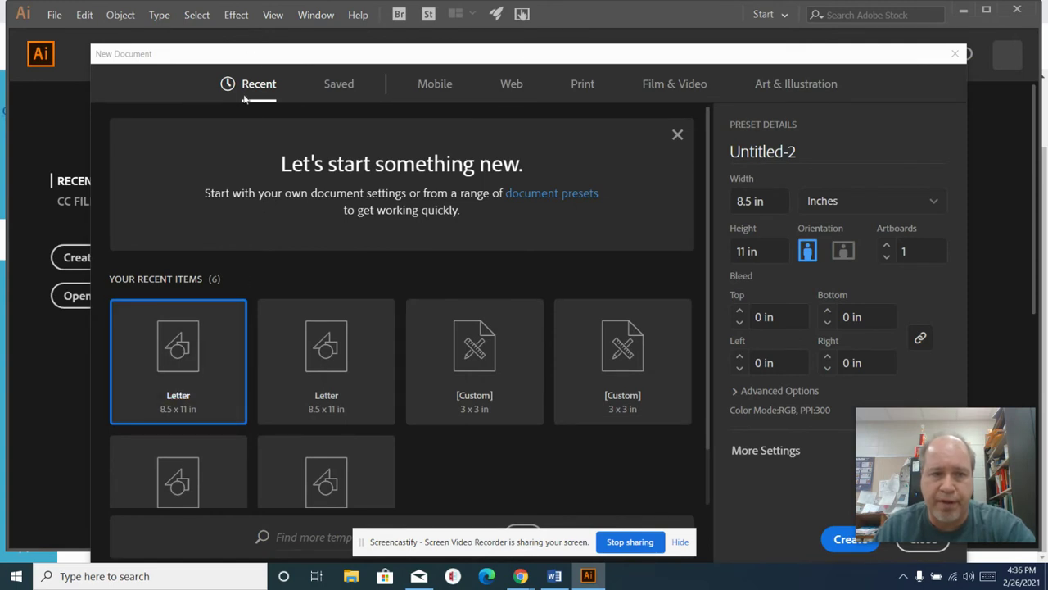
click(584, 86)
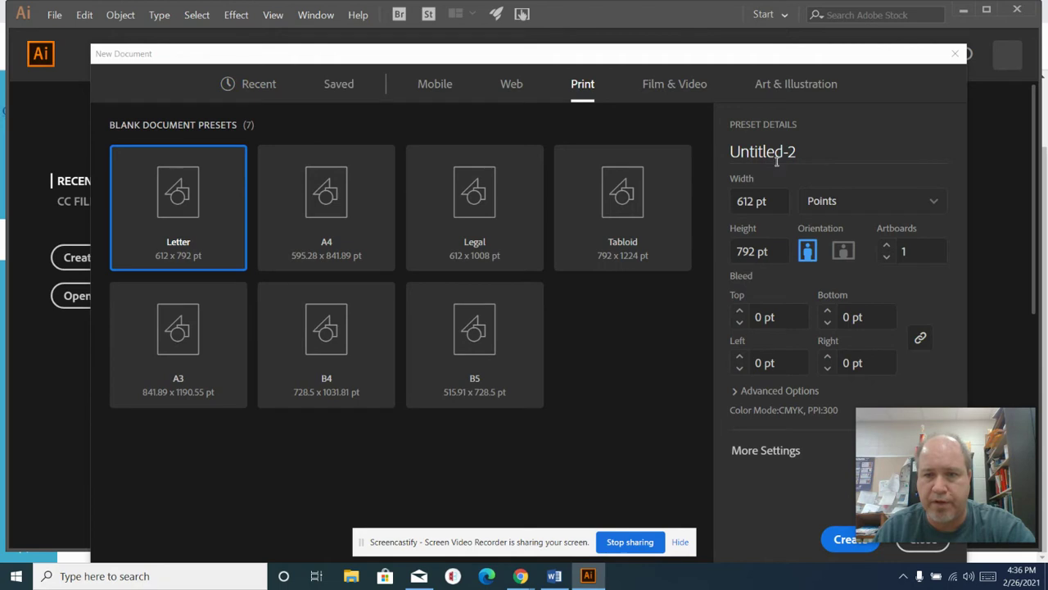
click(811, 151)
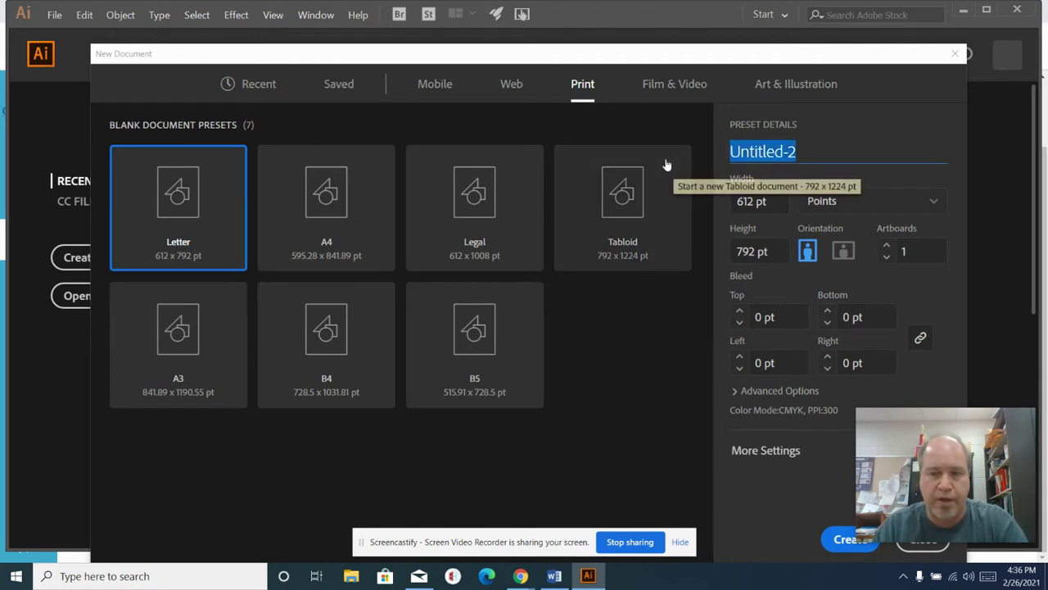
text(Su)
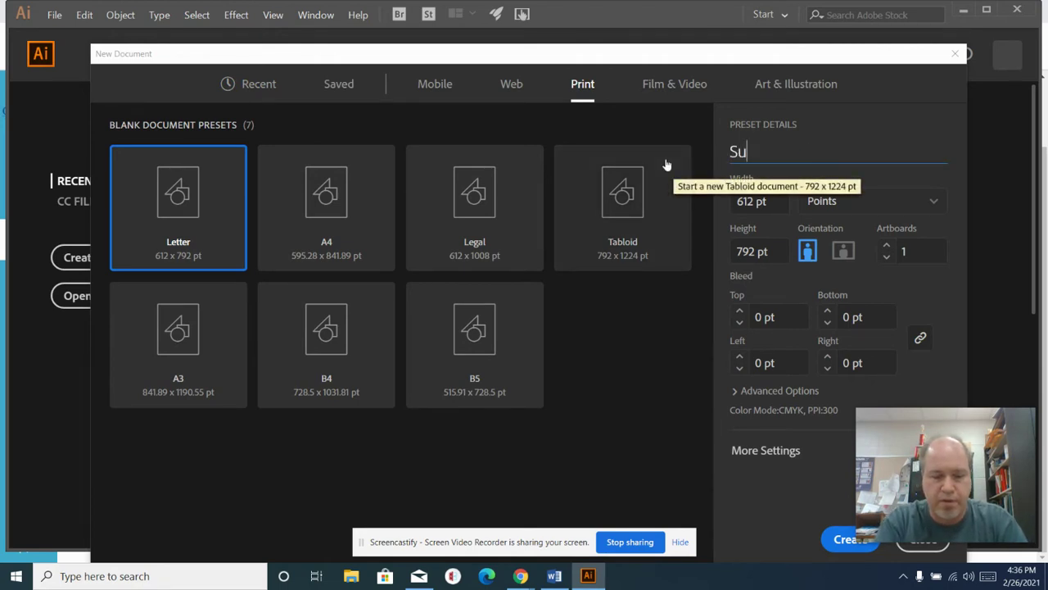
text(perman)
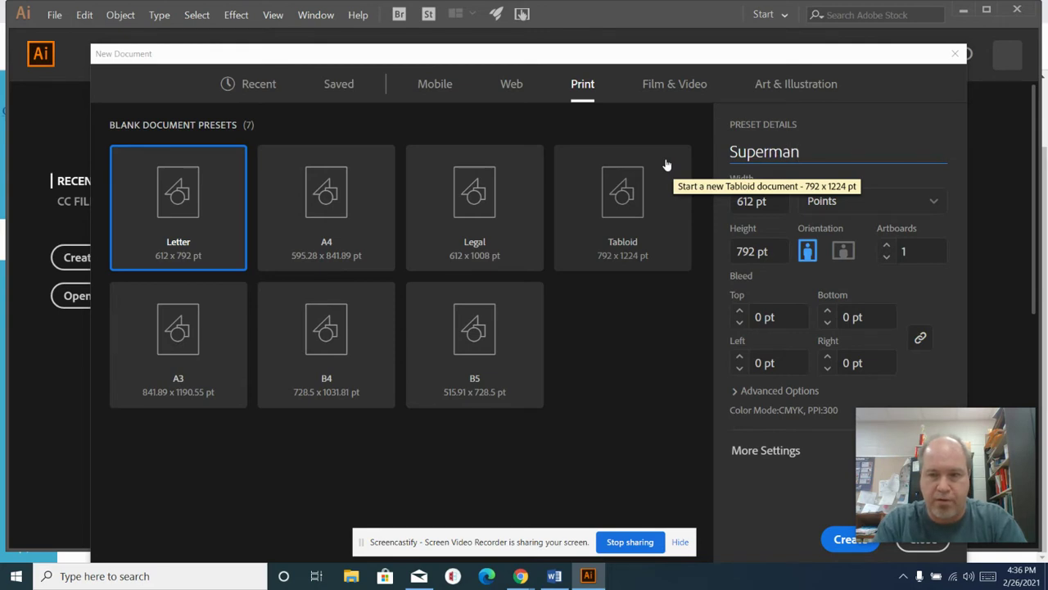
text( logo)
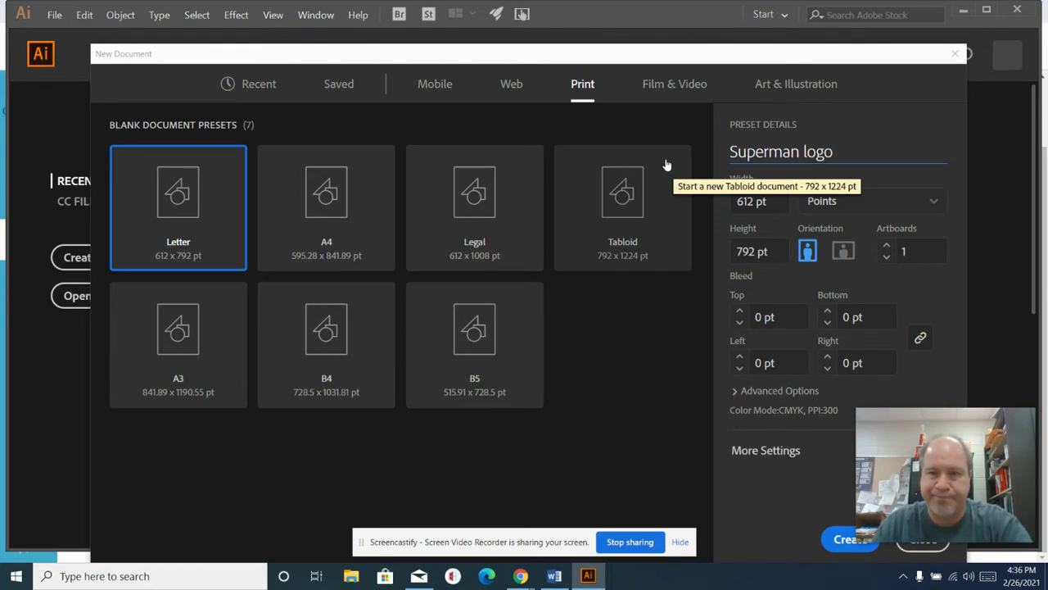
click(903, 209)
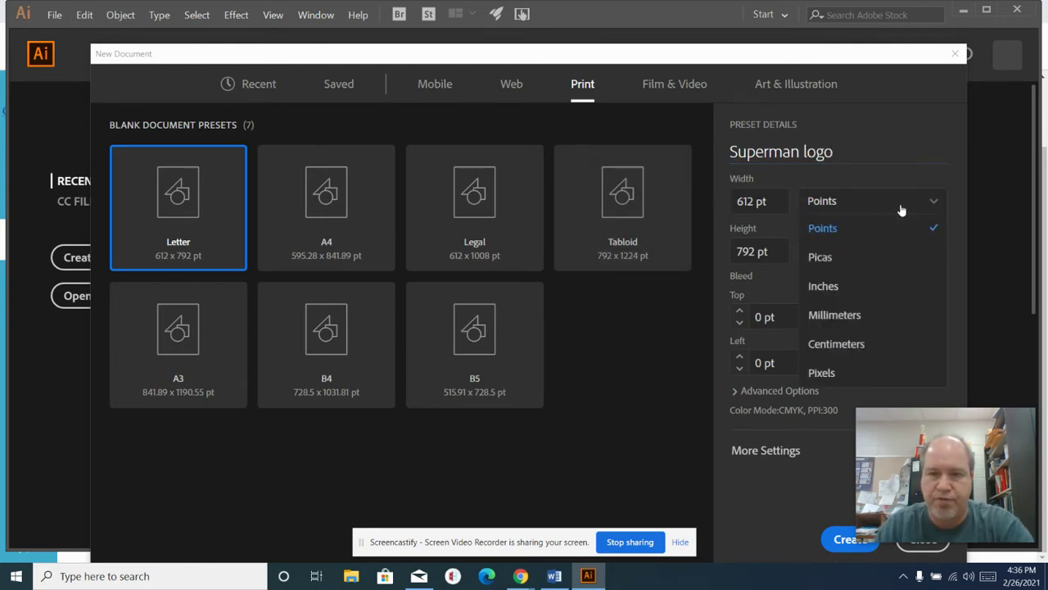
click(871, 288)
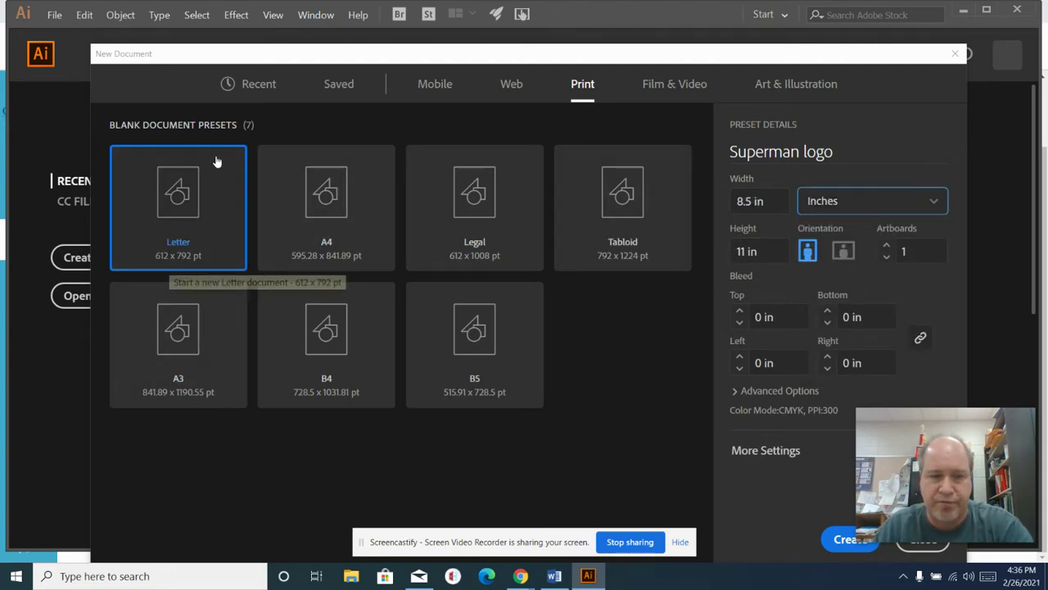
click(844, 541)
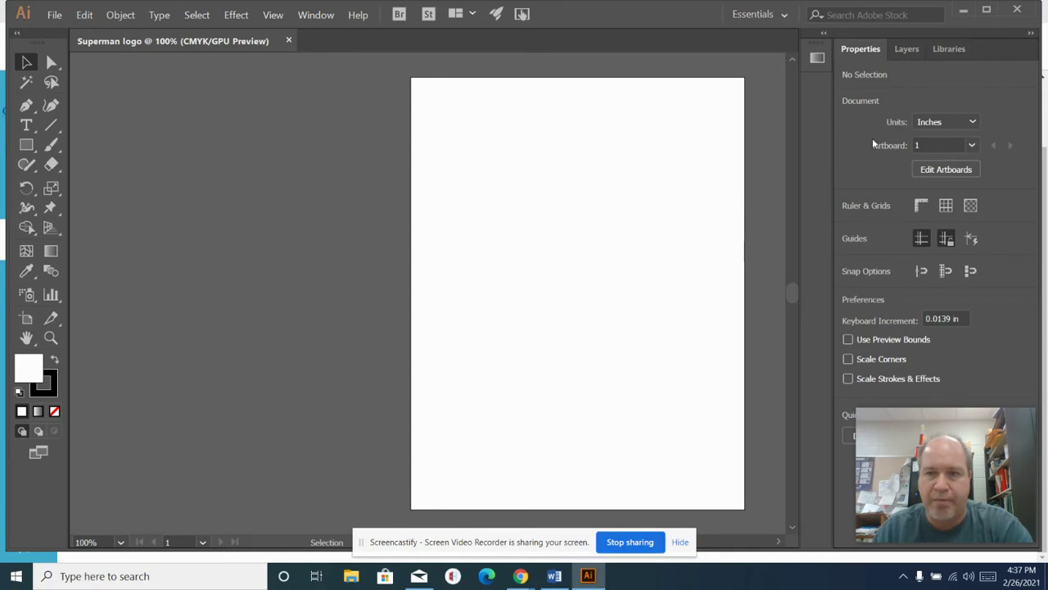
Place the Superman-logo (1) image from the North Graphic Arts folder near the top of the artboard.
click(901, 48)
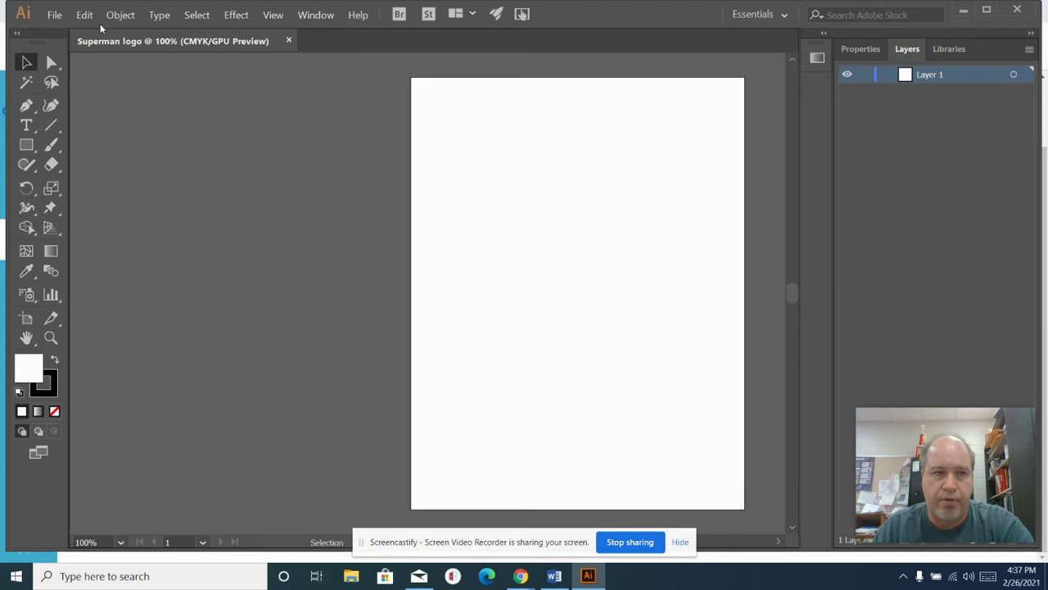
click(54, 15)
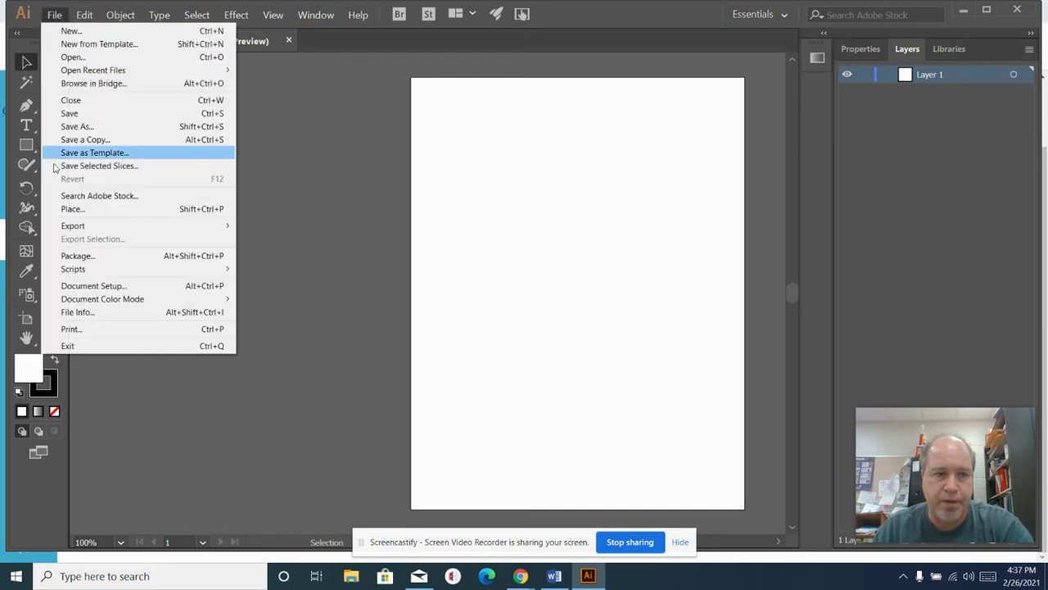
click(65, 211)
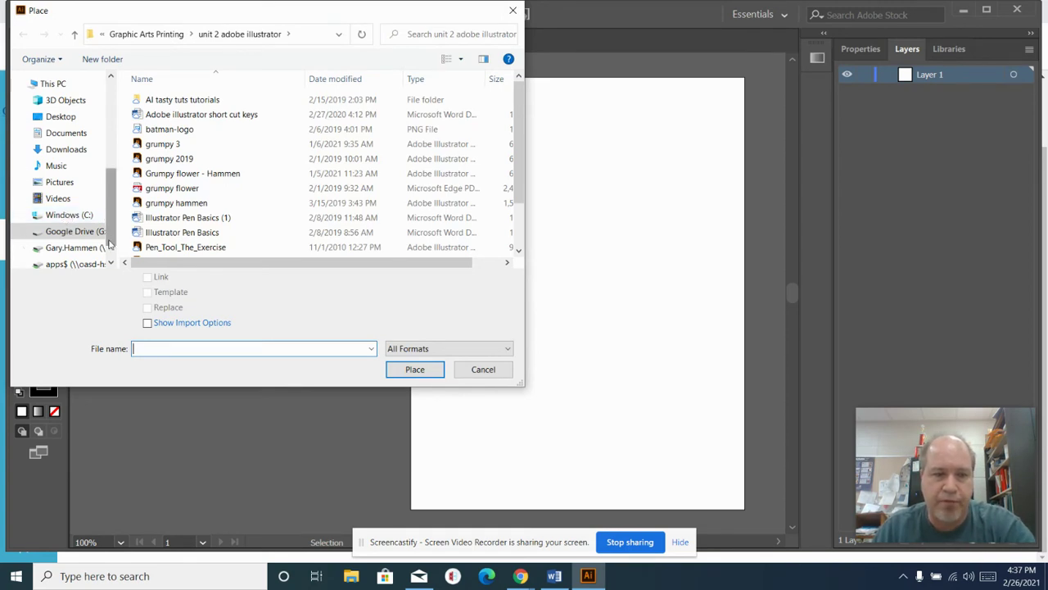
scroll(109, 262, down, 3)
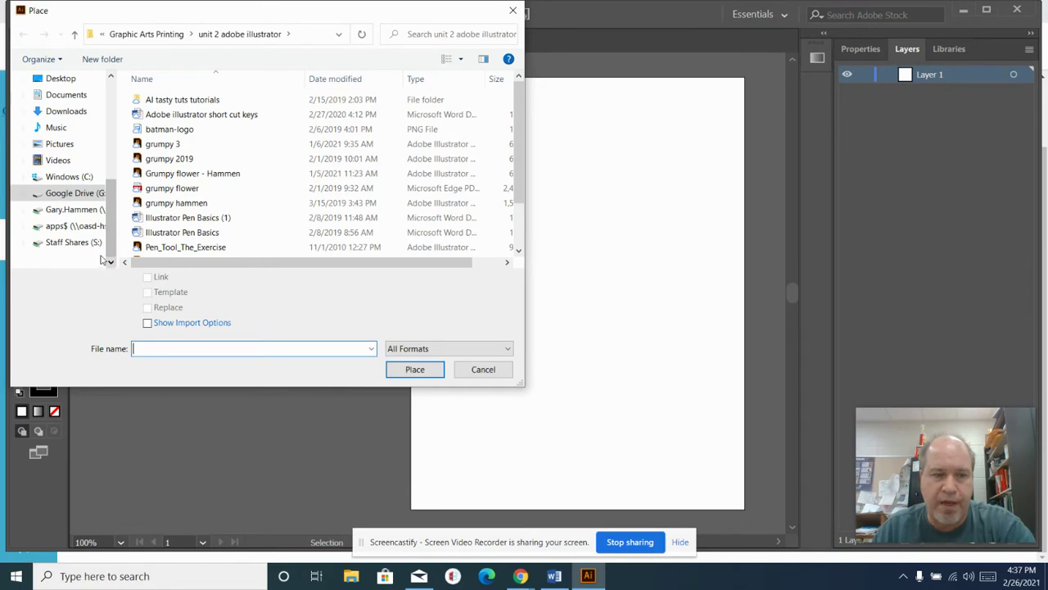
click(64, 228)
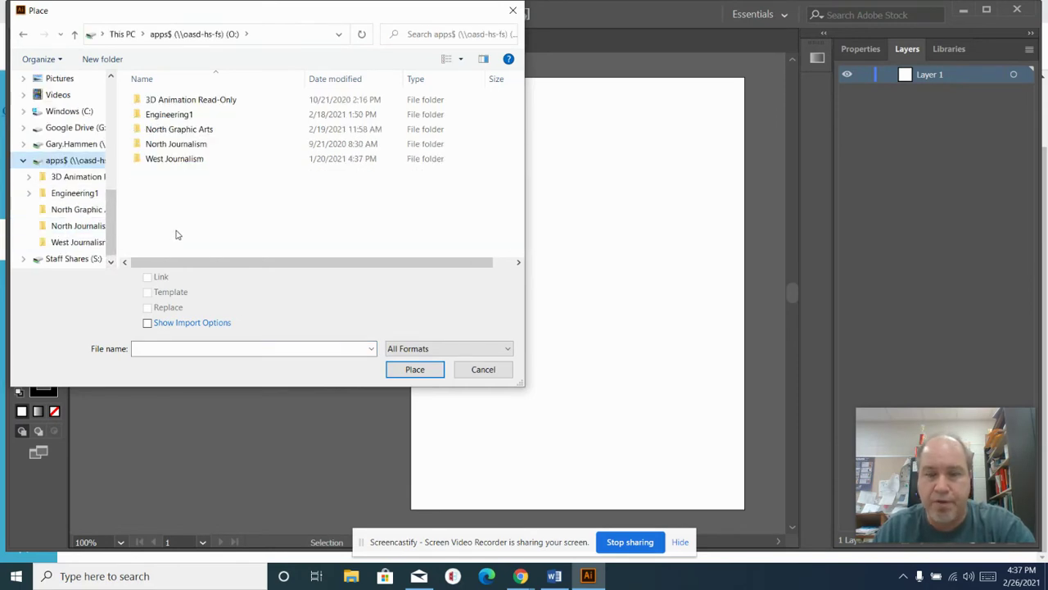
double_click(193, 130)
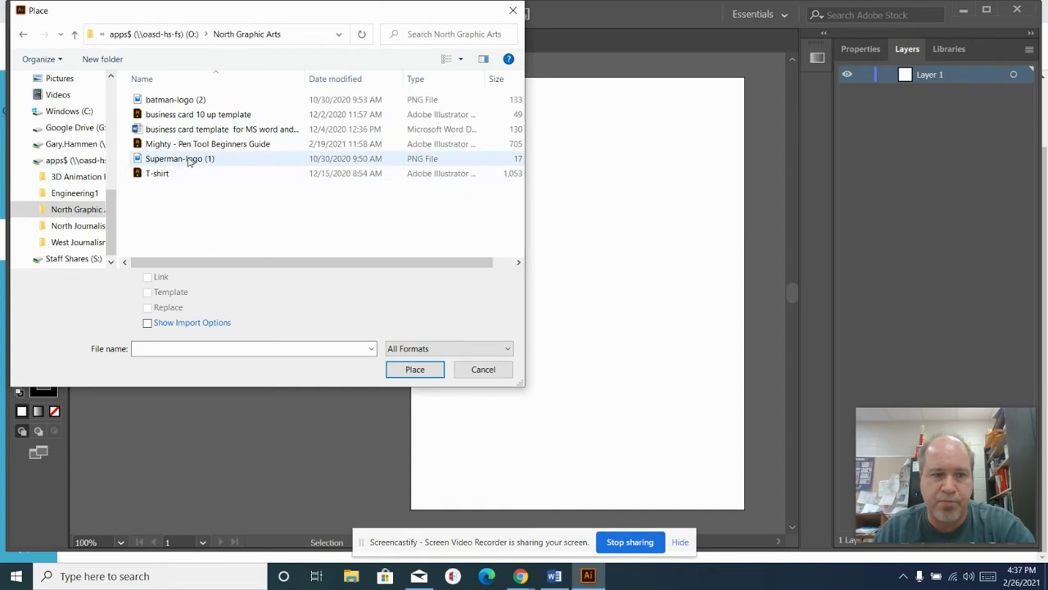
click(157, 160)
click(417, 373)
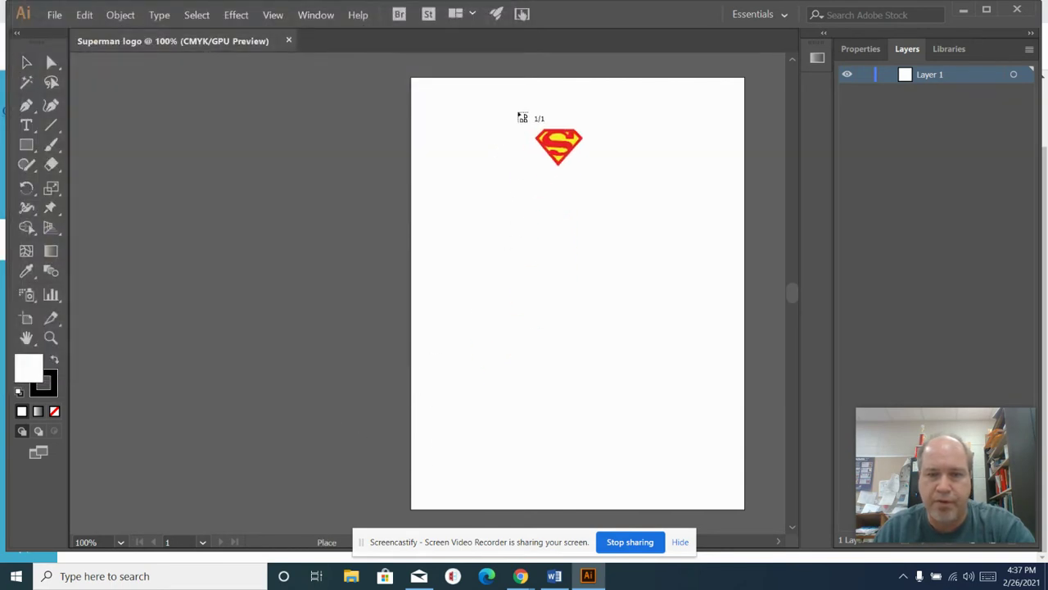
click(518, 111)
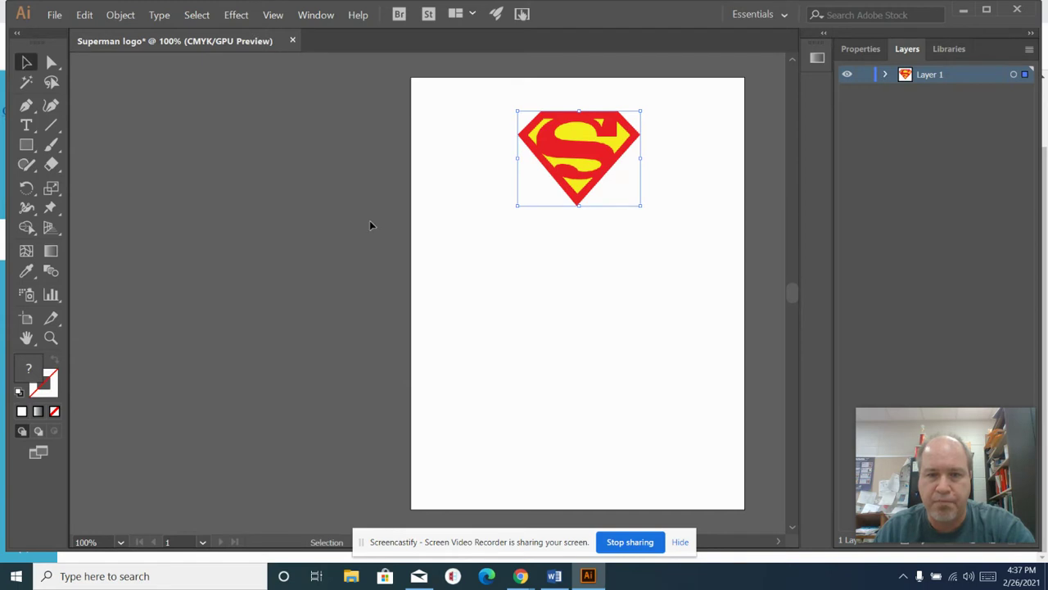
Scale the placed logo up proportionally and move it slightly closer to the artboard's top edge.
click(284, 190)
click(549, 146)
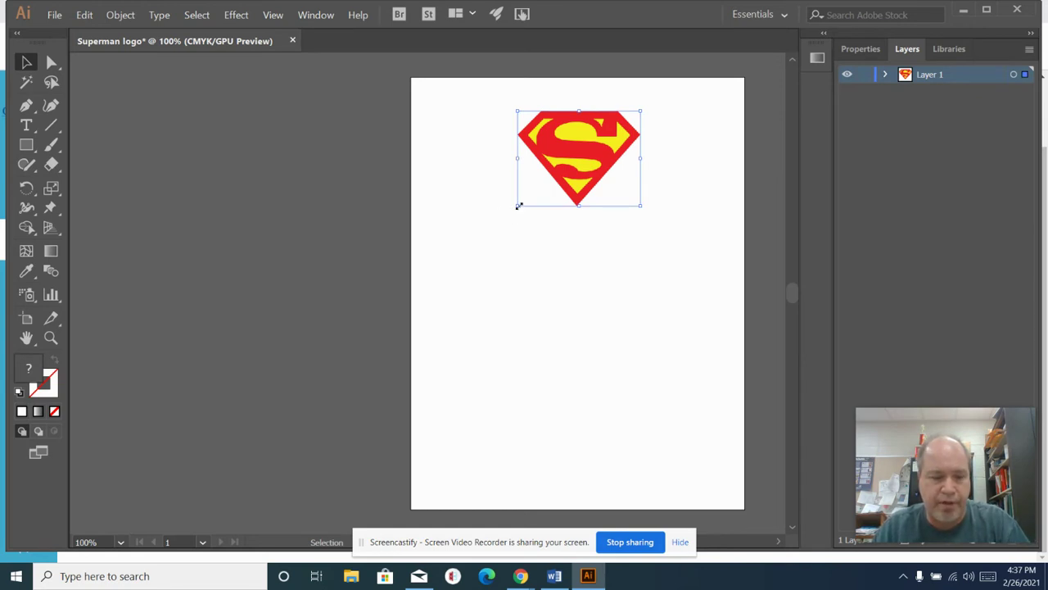
drag(518, 206, 488, 229)
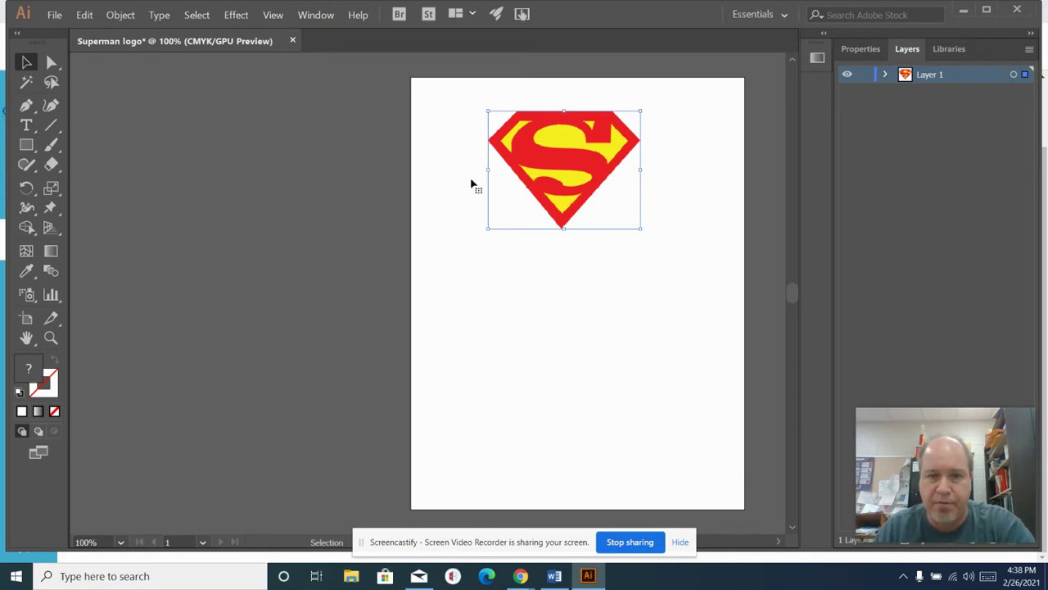
drag(557, 131, 564, 115)
click(328, 163)
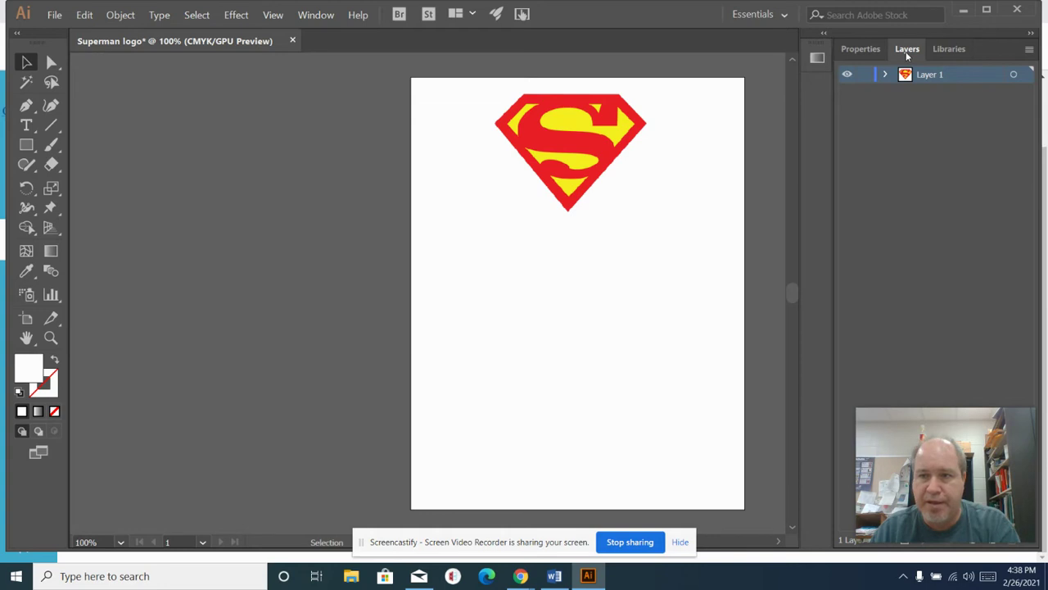
Lock the layer holding the logo image and add a new layer above it.
click(866, 77)
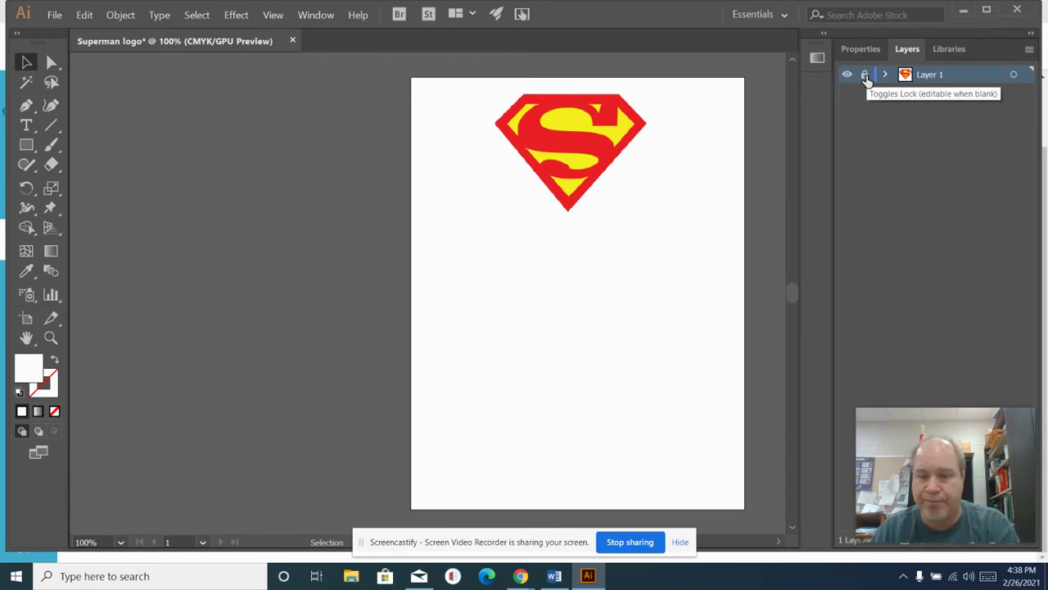
mouse_move(946, 428)
drag(945, 415, 939, 284)
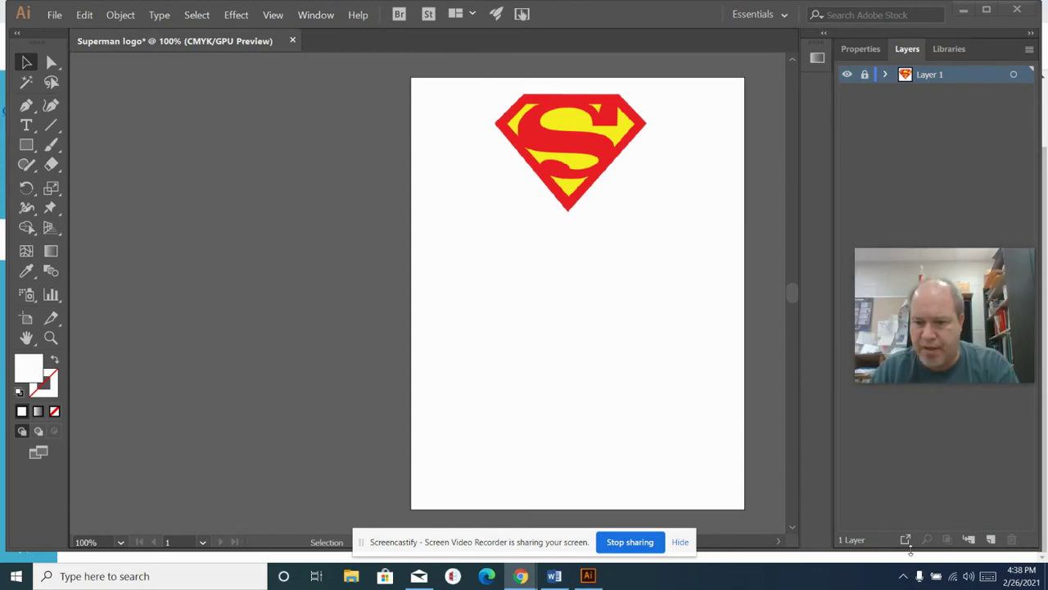
click(990, 540)
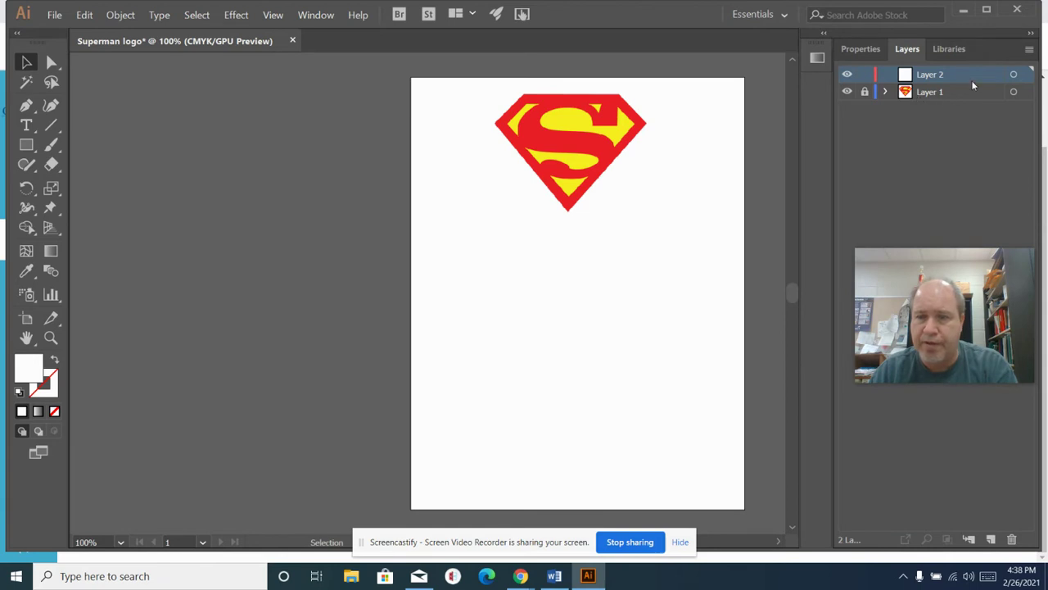
Rename the new layer "tracing layer" and set its layer color to Black.
double_click(906, 75)
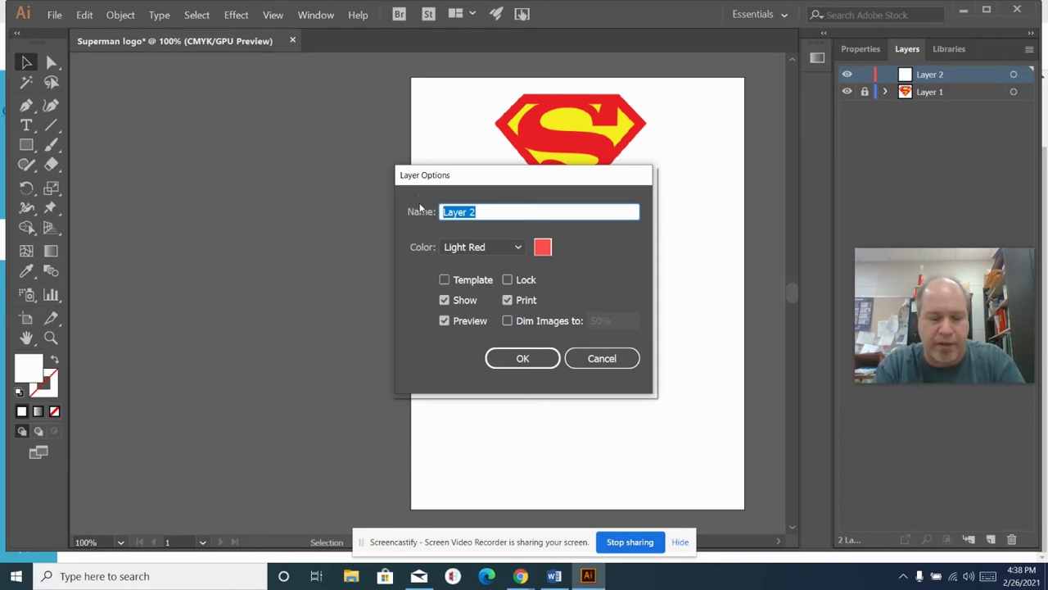
text(tracing l)
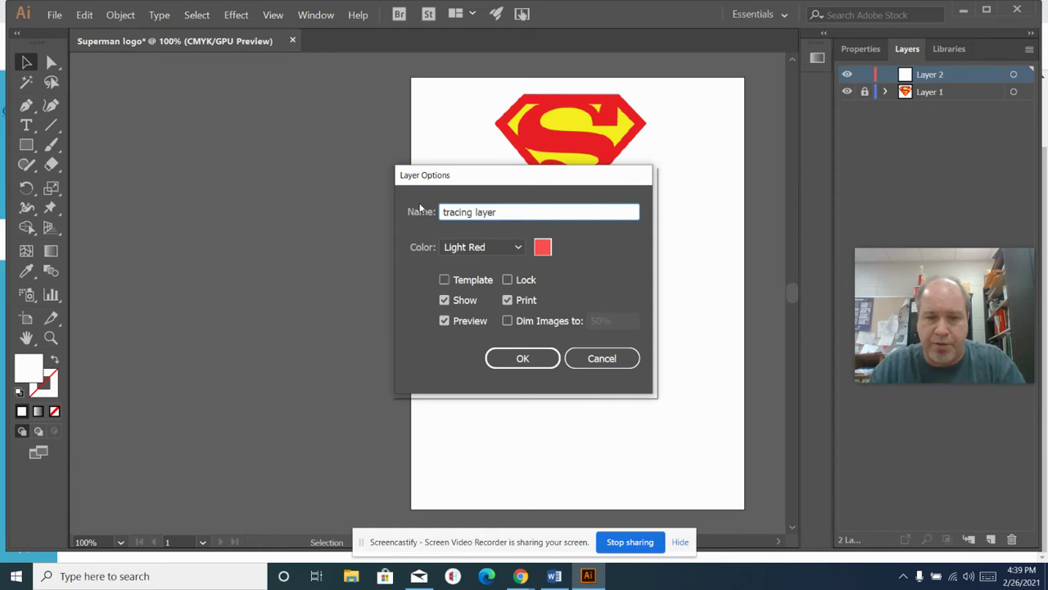
click(515, 248)
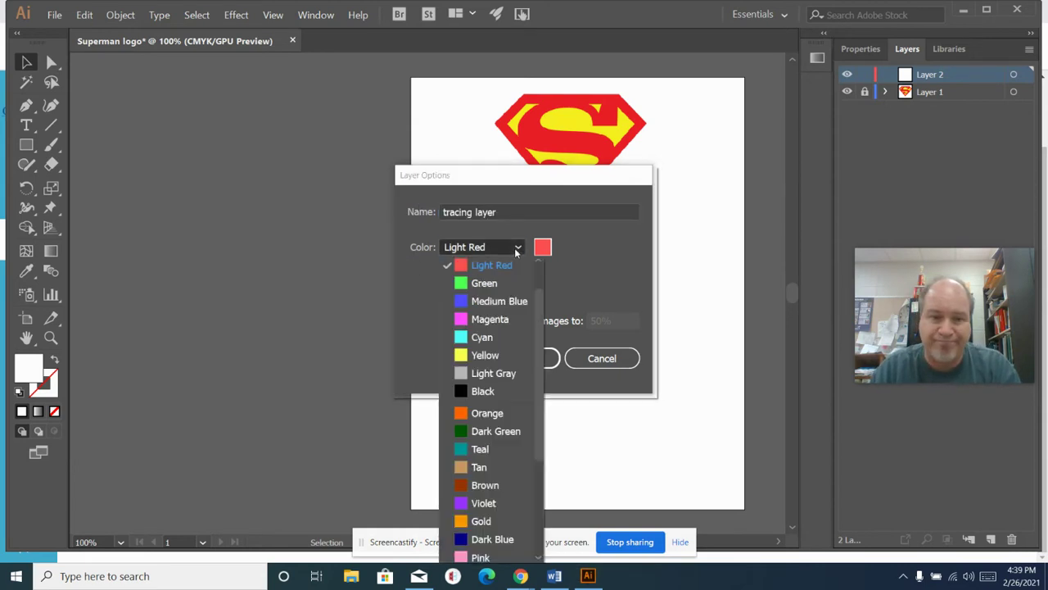
click(469, 393)
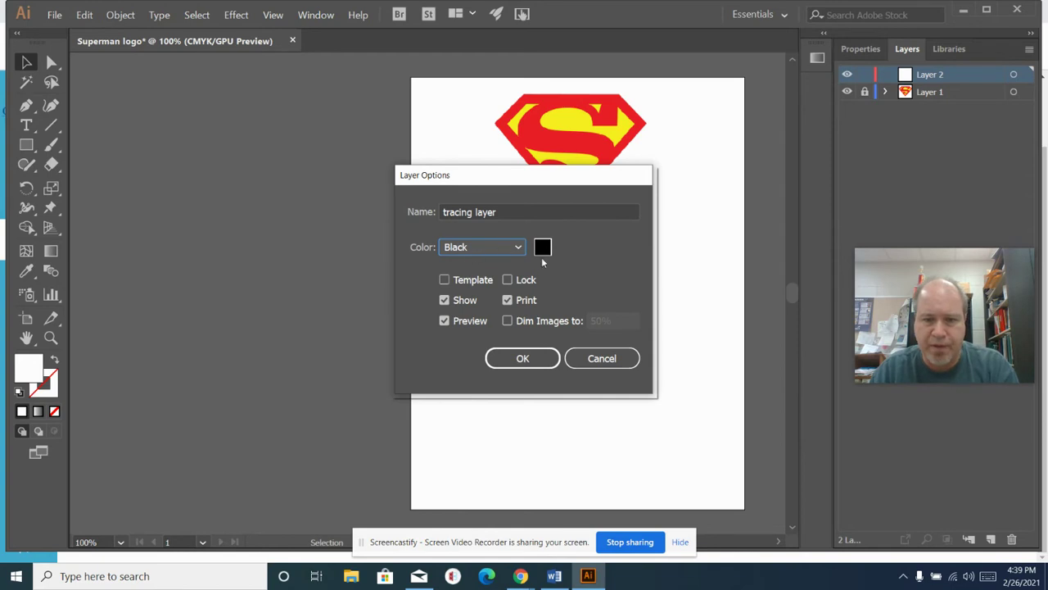
click(524, 358)
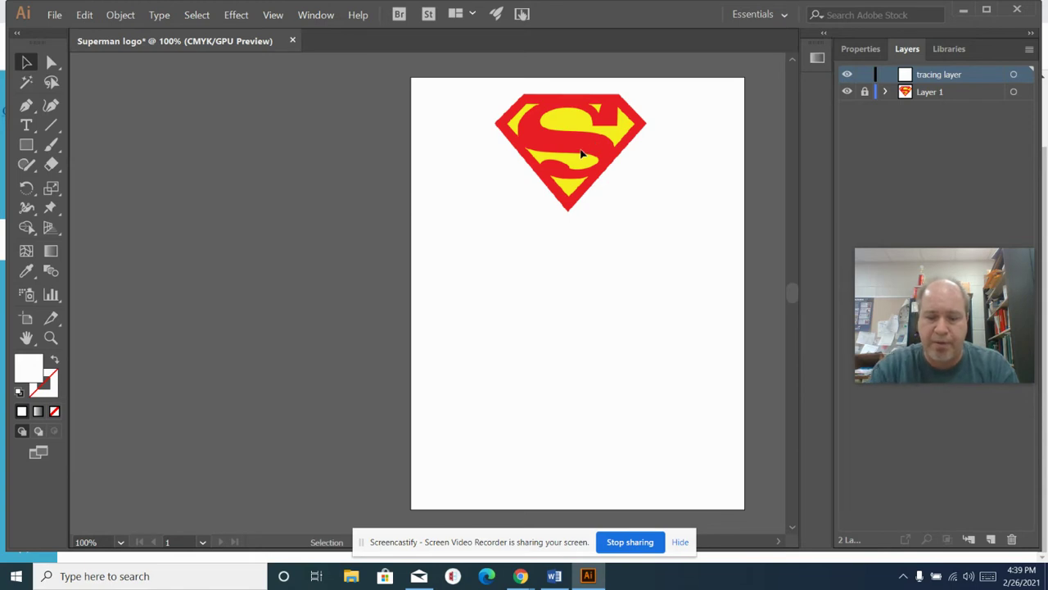
Trace the shield's outer edge with the Pen tool from the bottom tip through the left corner and across both top corners.
key(ctrl+equal)
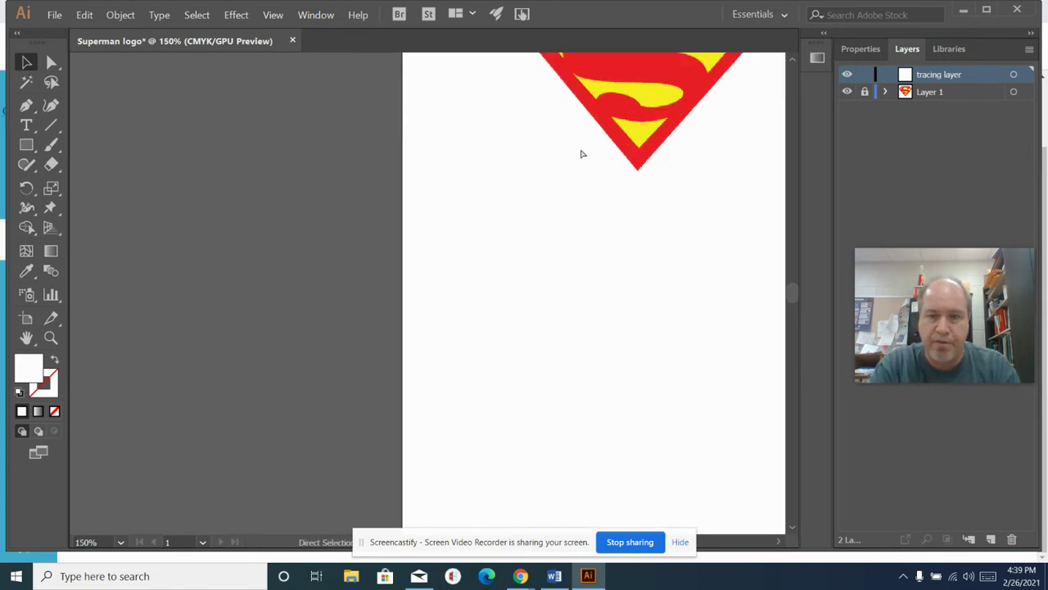
scroll(581, 151, up, 5)
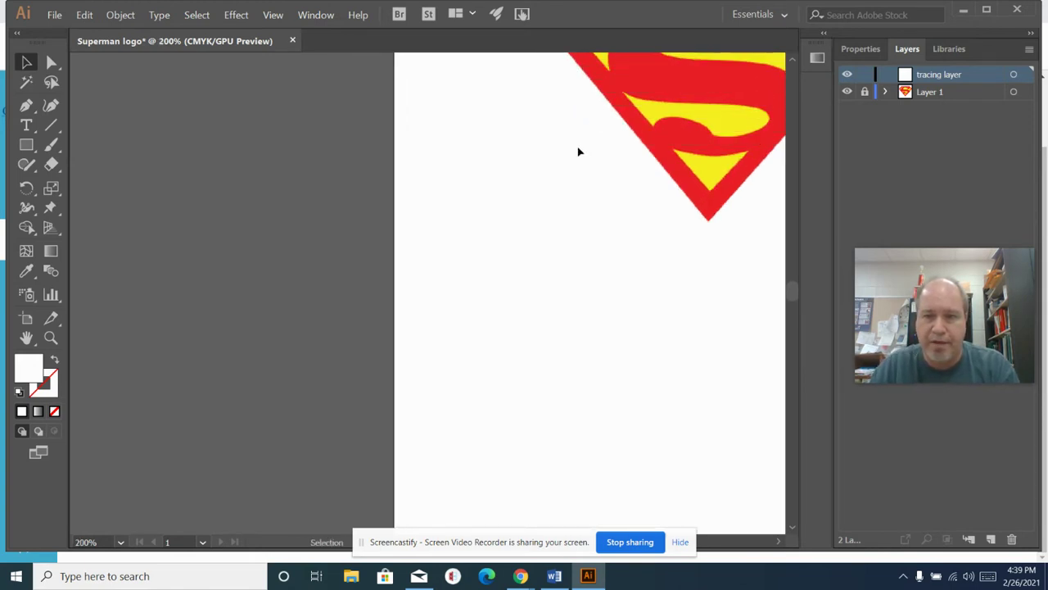
scroll(578, 151, up, 1)
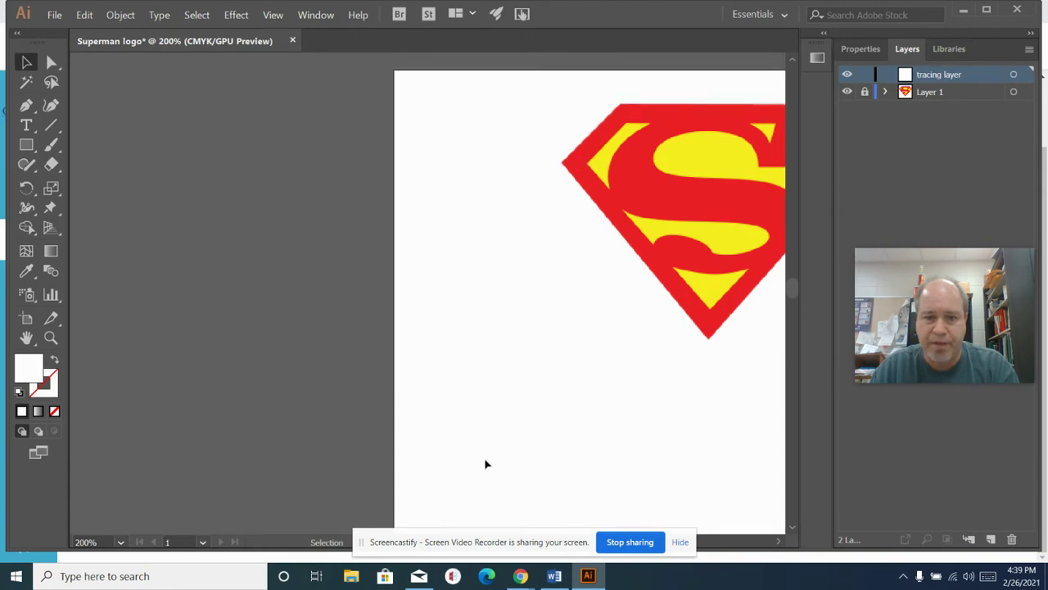
click(681, 543)
mouse_move(608, 545)
mouse_down()
mouse_move(618, 548)
mouse_move(606, 543)
mouse_up()
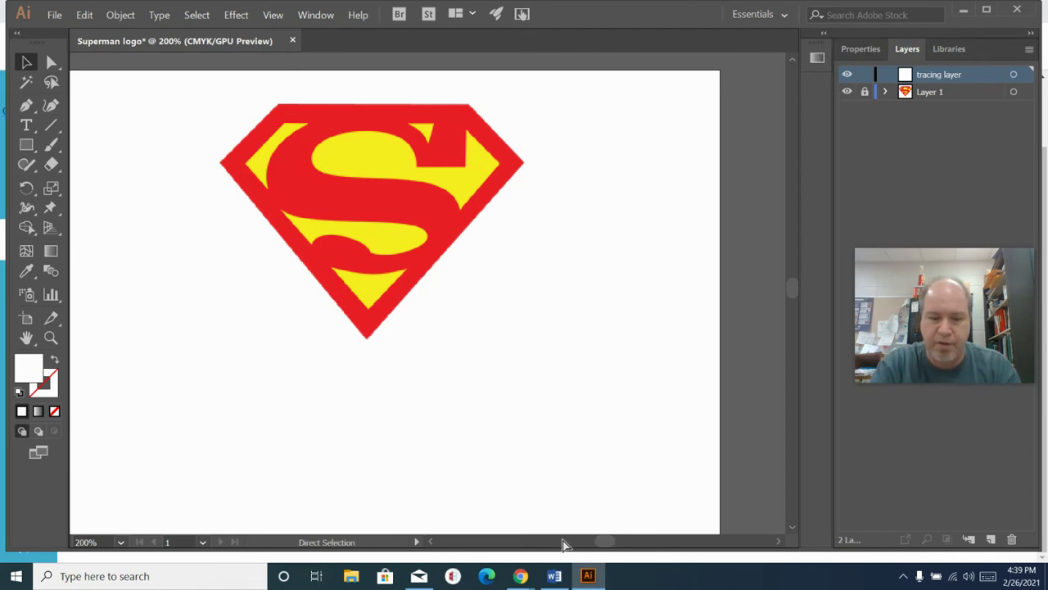
key(ctrl+plus)
scroll(562, 543, up, 3)
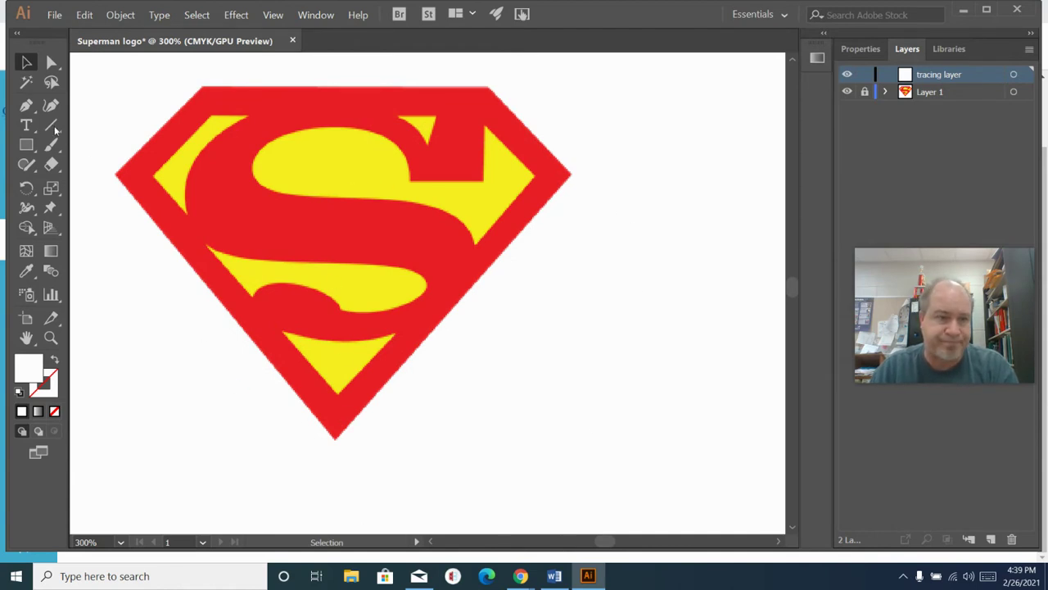
click(27, 105)
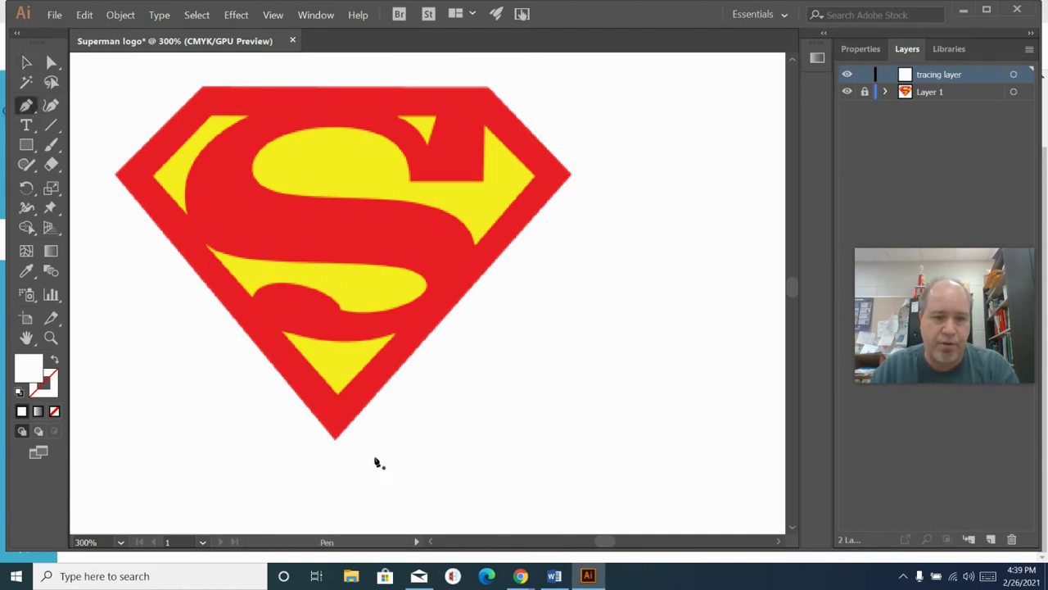
click(335, 439)
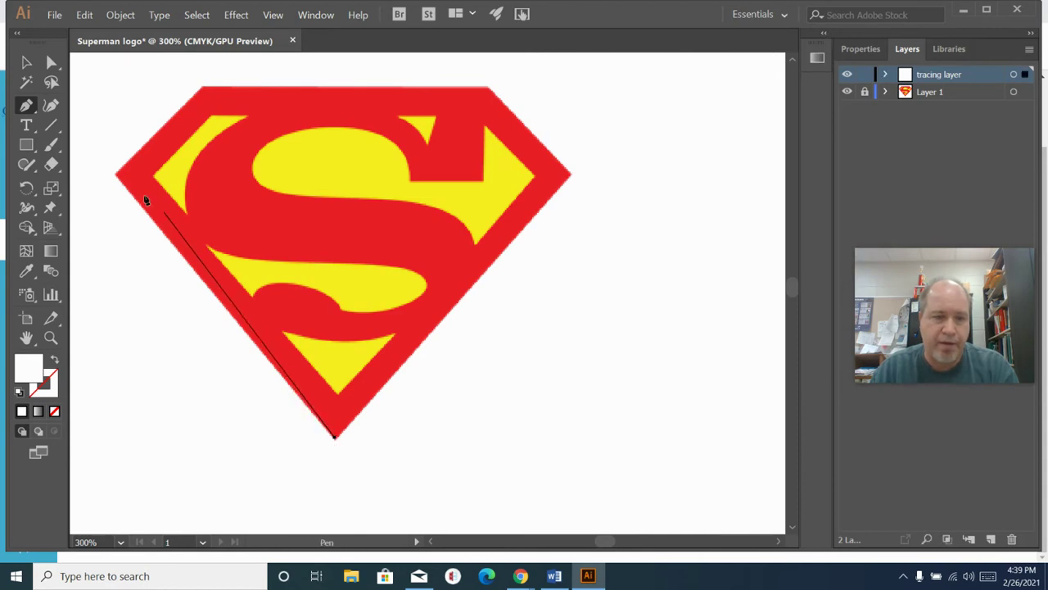
click(116, 178)
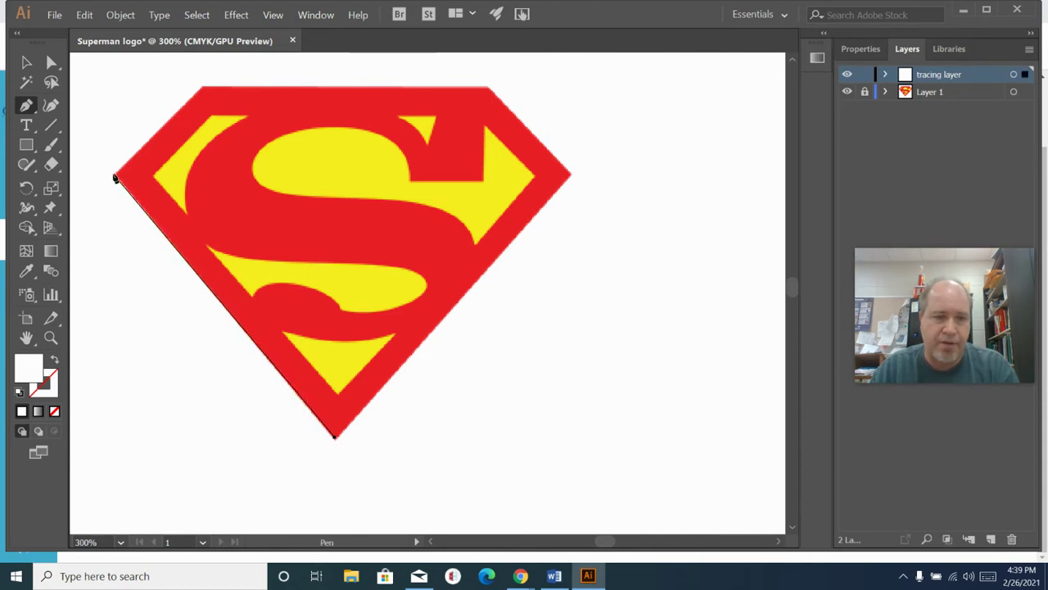
click(203, 87)
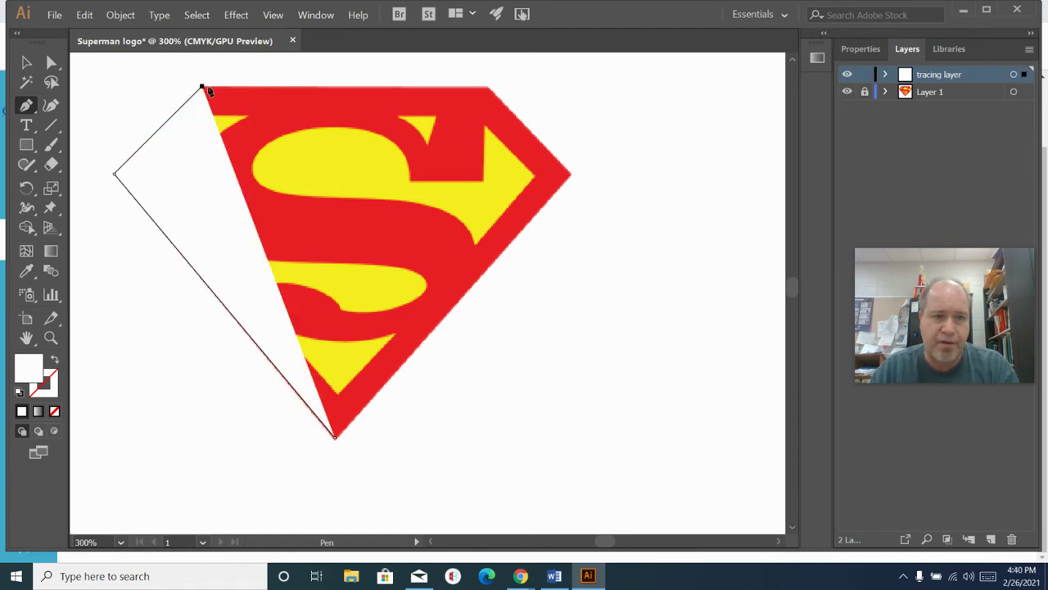
click(489, 88)
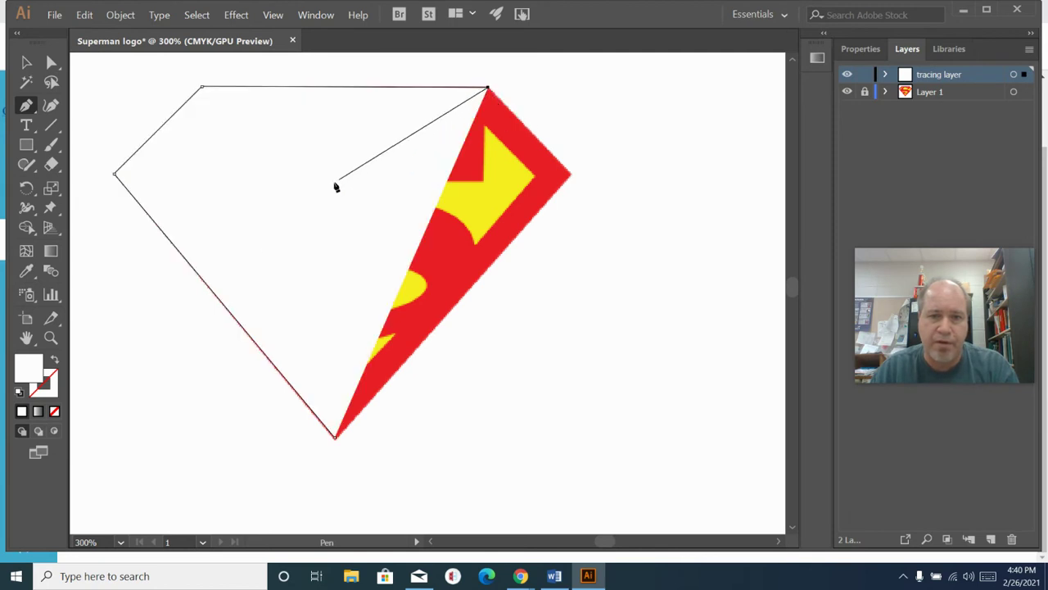
Set the path's fill to None and close the outline through the shield's right corner back to the bottom tip.
click(858, 52)
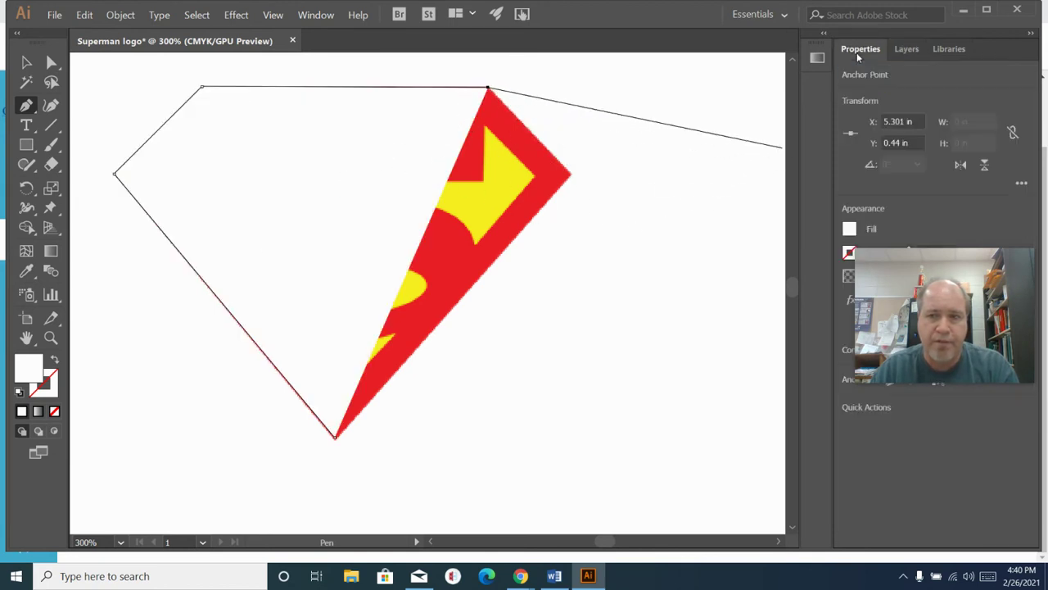
click(849, 231)
click(671, 290)
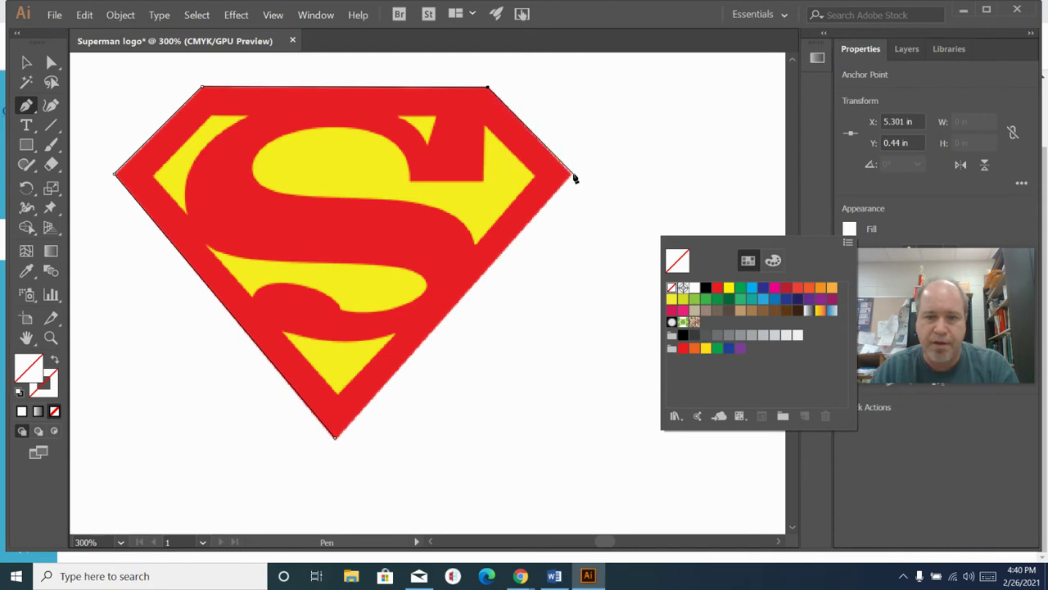
key(Escape)
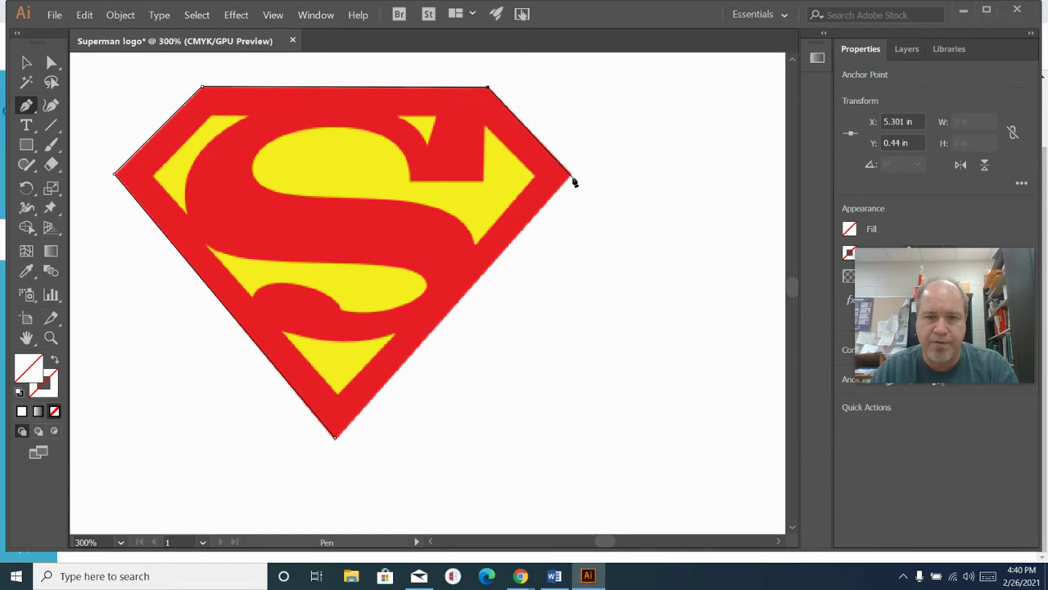
click(571, 173)
click(336, 437)
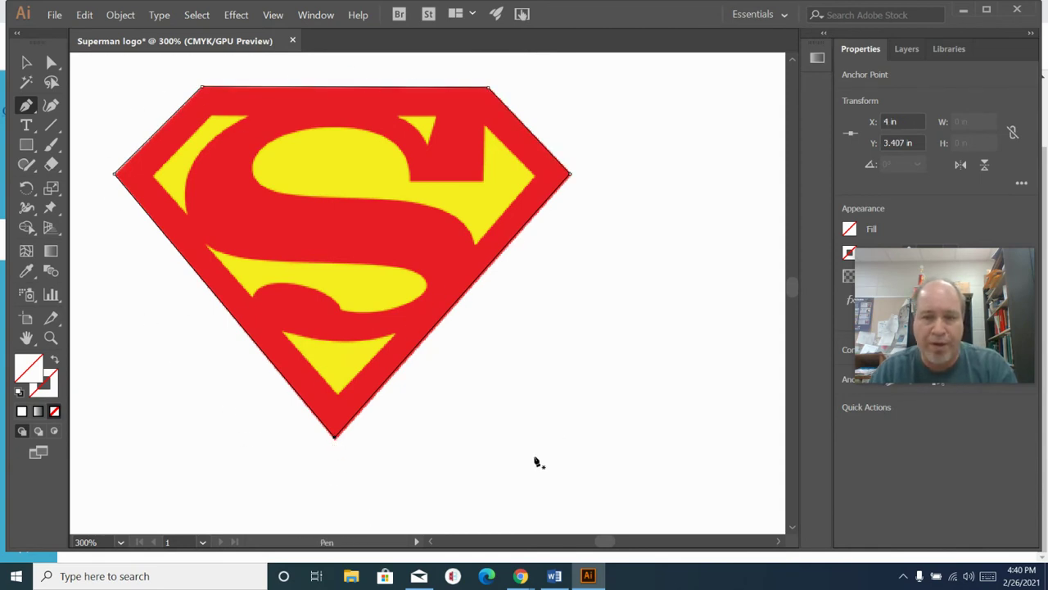
Try a White fill on the closed shield outline and restore the fill to None.
click(851, 230)
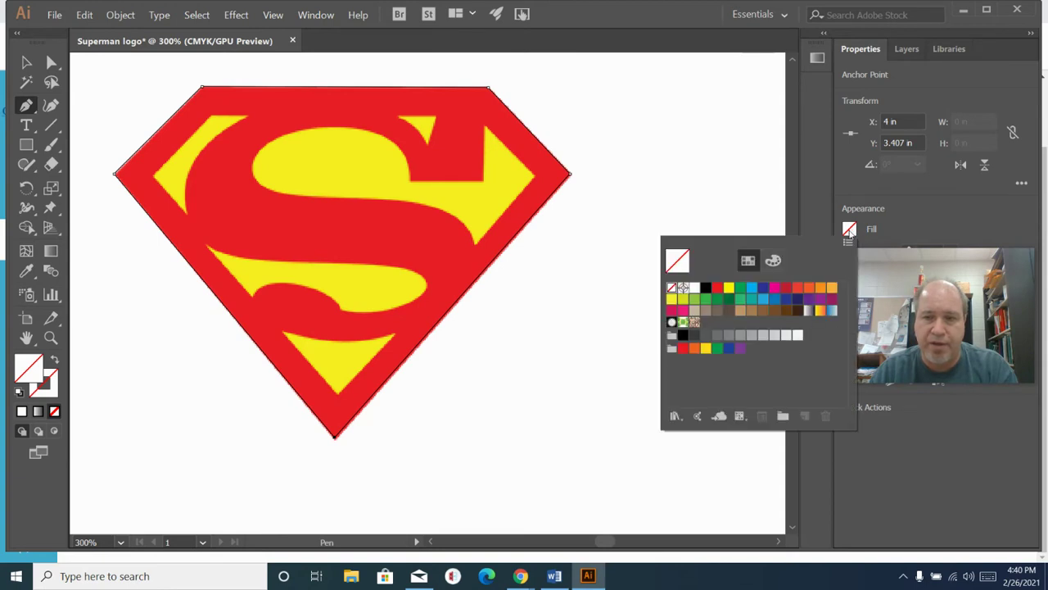
click(693, 289)
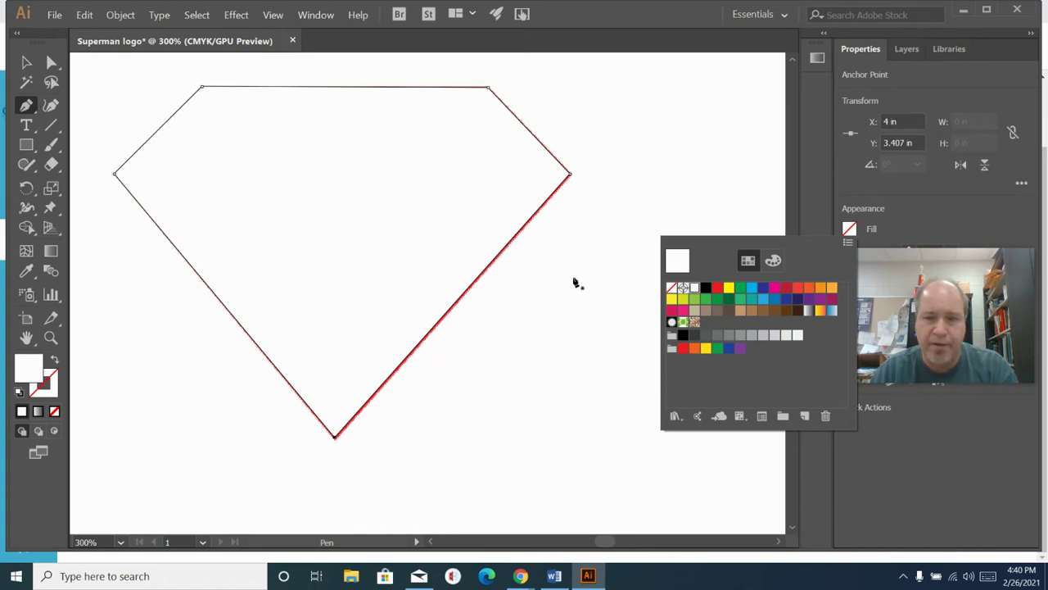
click(672, 288)
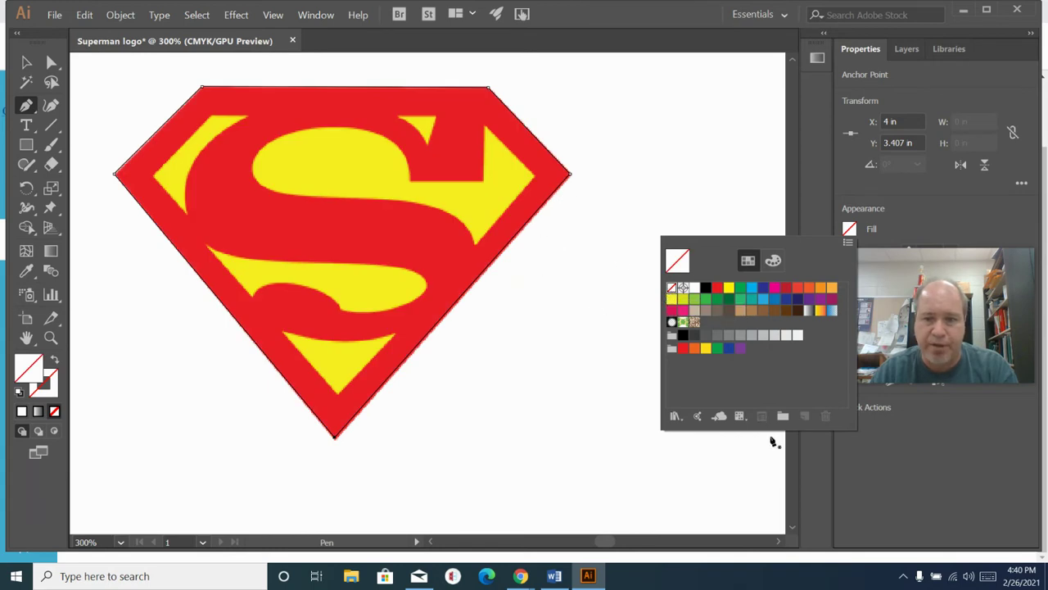
key(Escape)
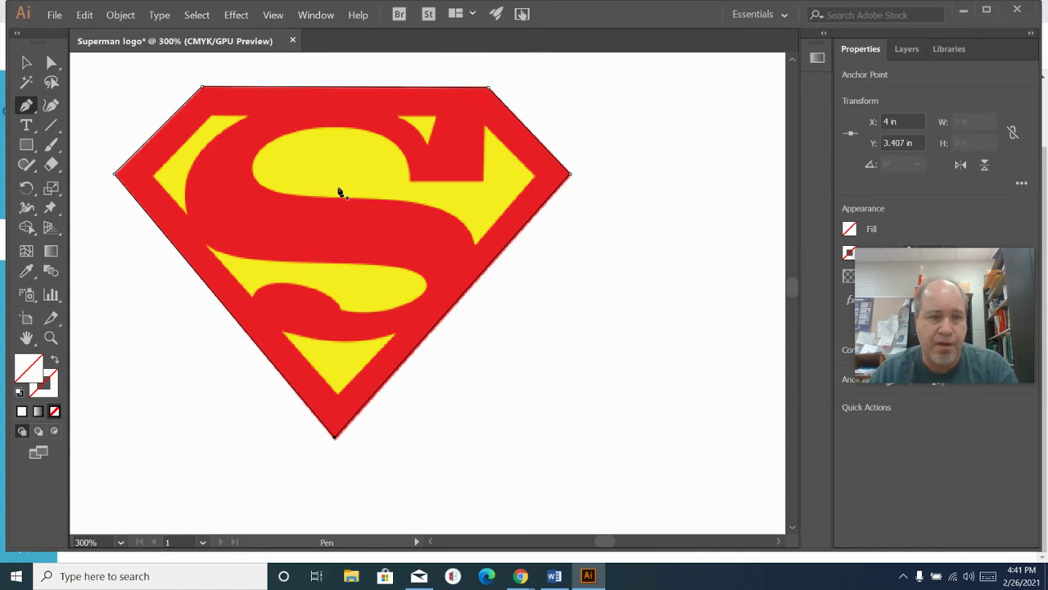
Trace the yellow shape inside the shield's left corner with straight outer segments, closing it with a curved inner edge.
click(186, 213)
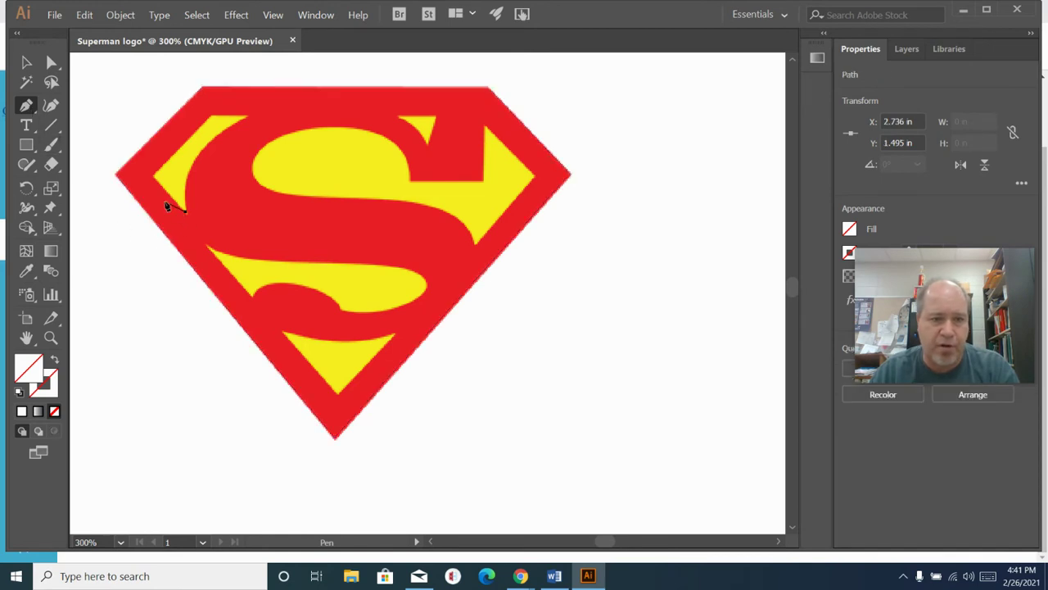
key(ctrl+plus)
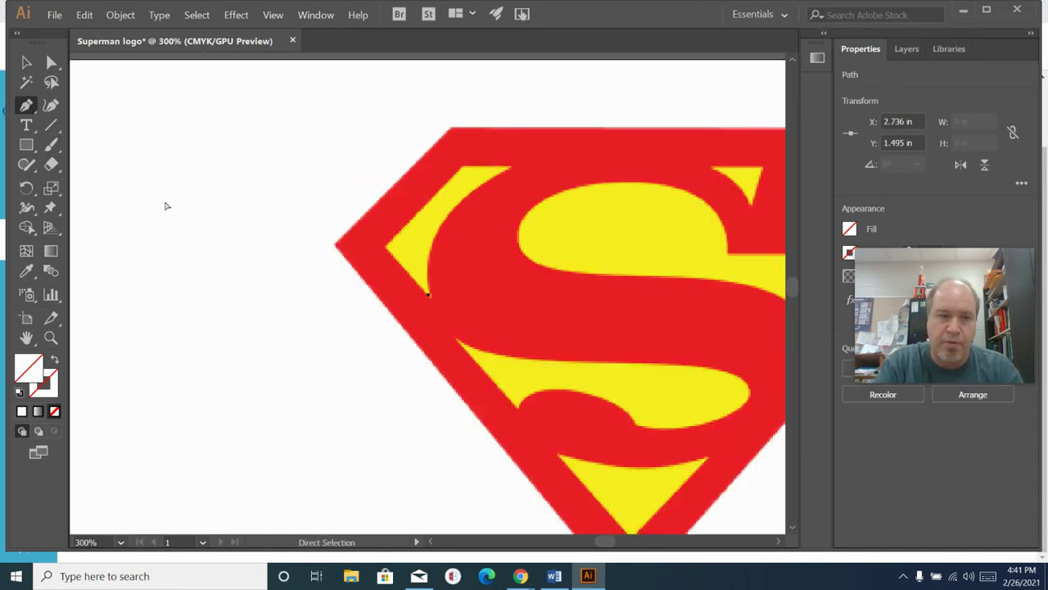
key(ctrl+plus)
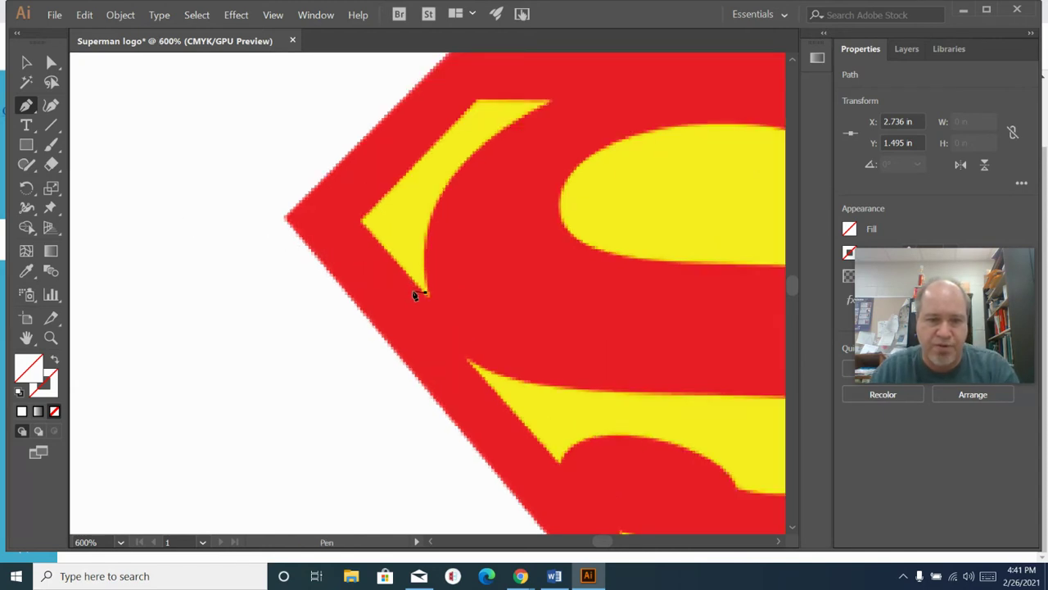
click(363, 226)
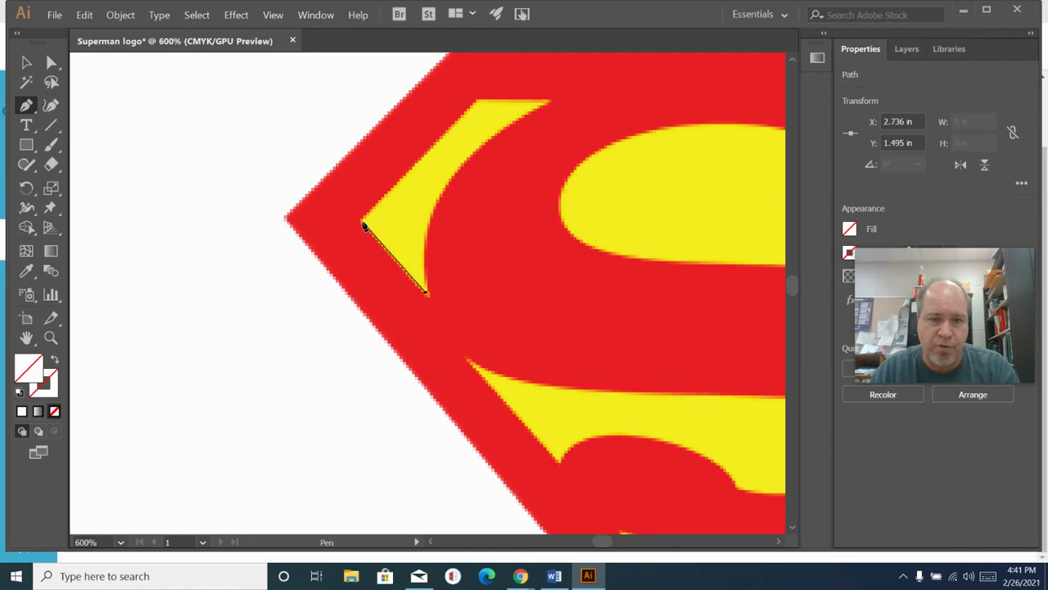
click(479, 103)
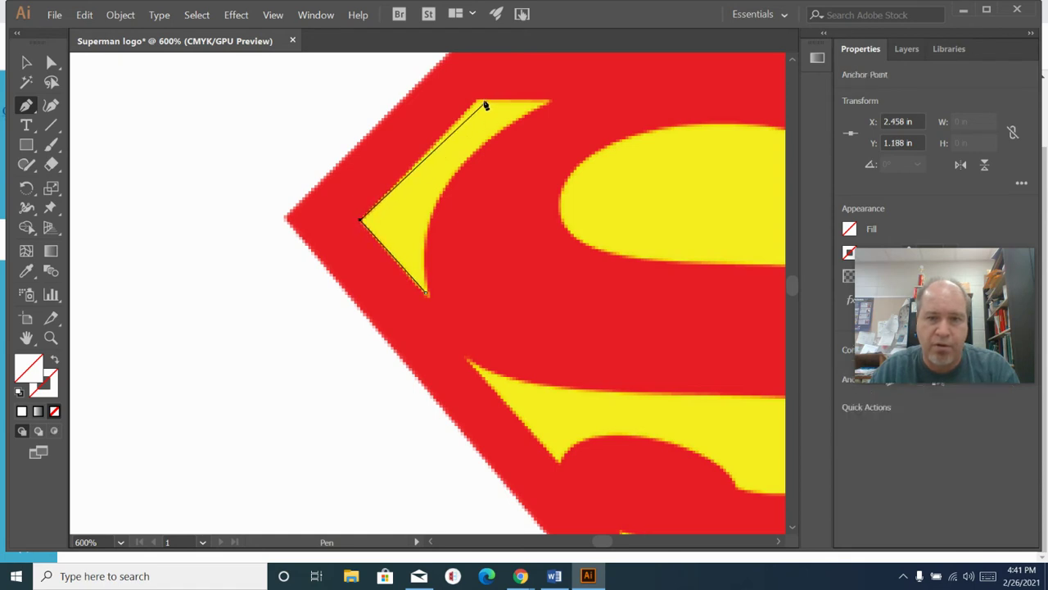
click(481, 104)
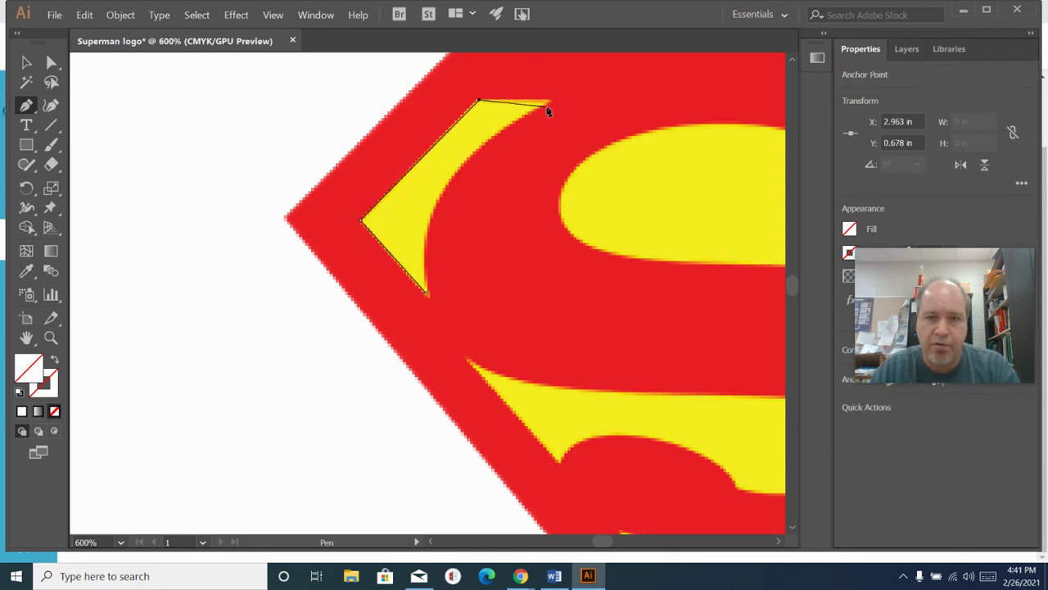
click(546, 102)
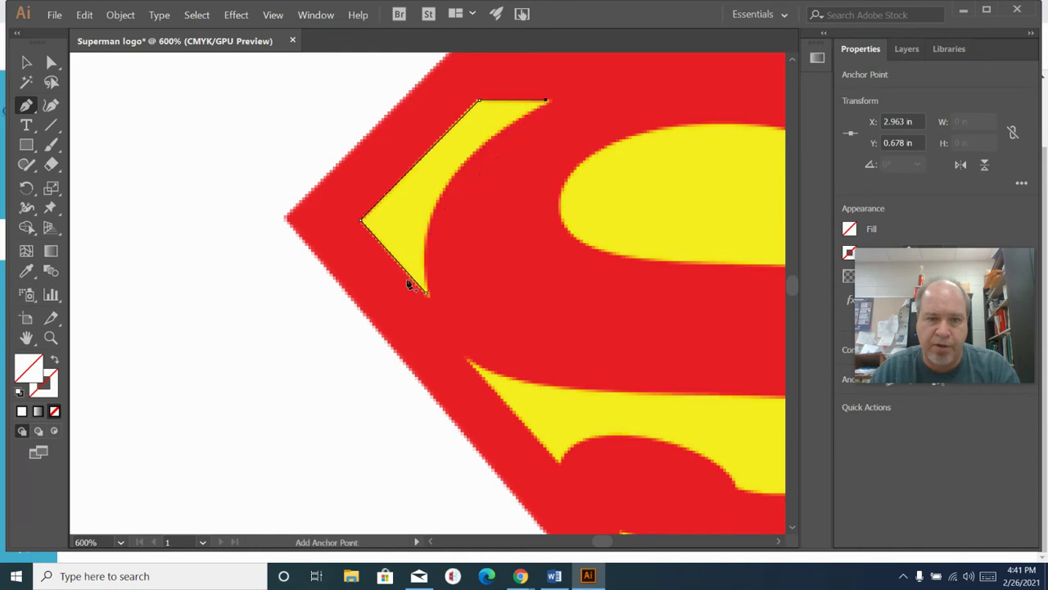
drag(427, 294, 448, 419)
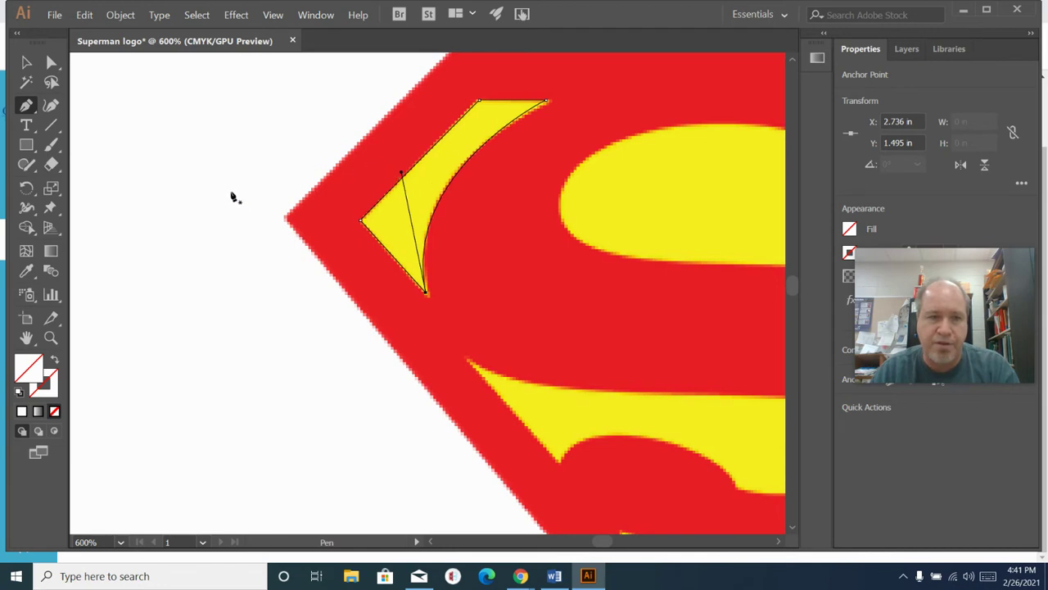
Fill the traced shape inside the shield's left corner with Black and deselect it.
click(27, 63)
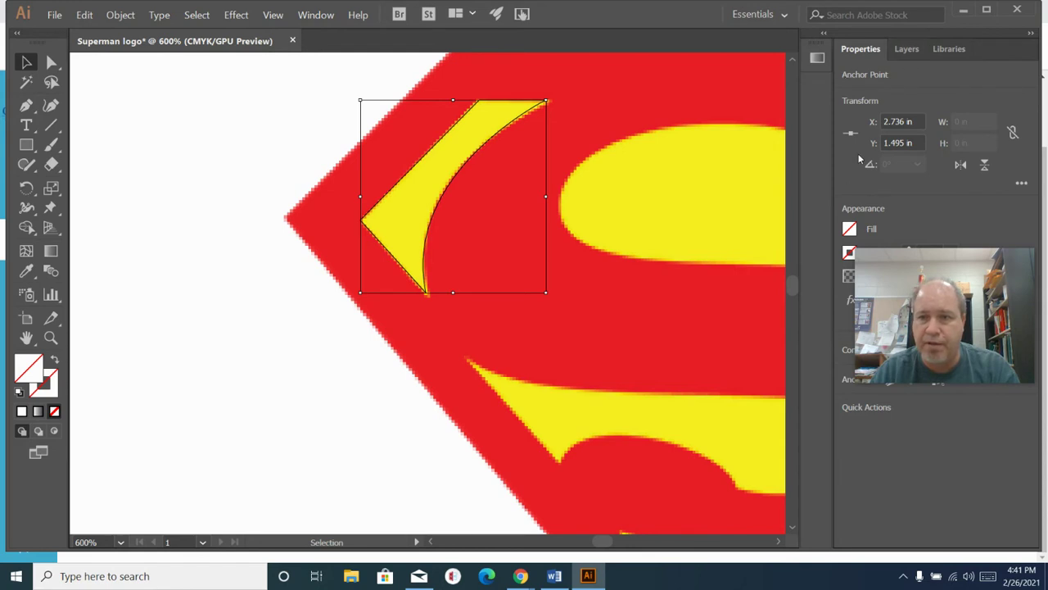
click(850, 230)
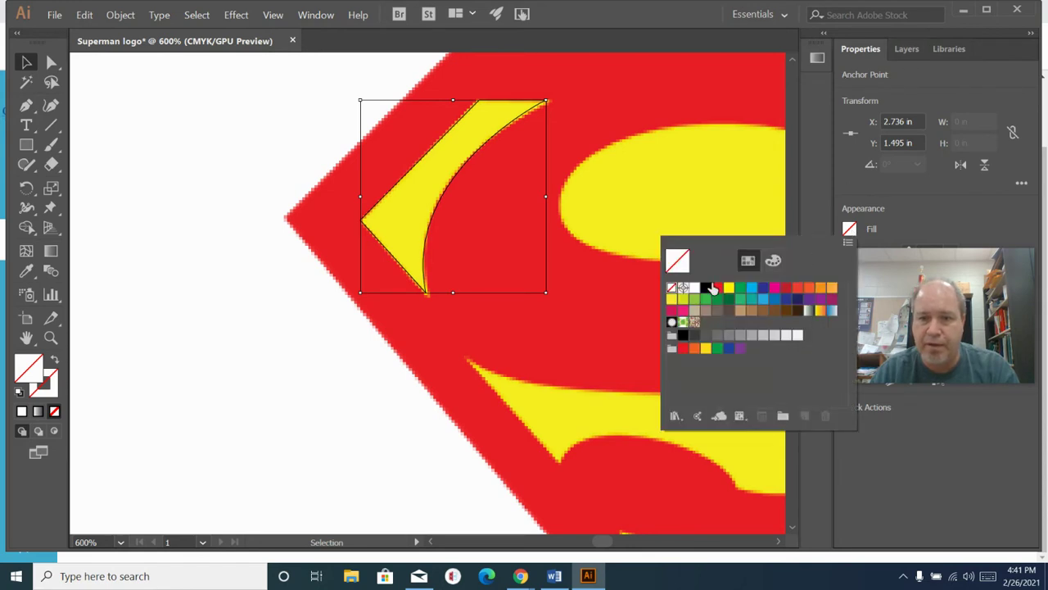
click(706, 288)
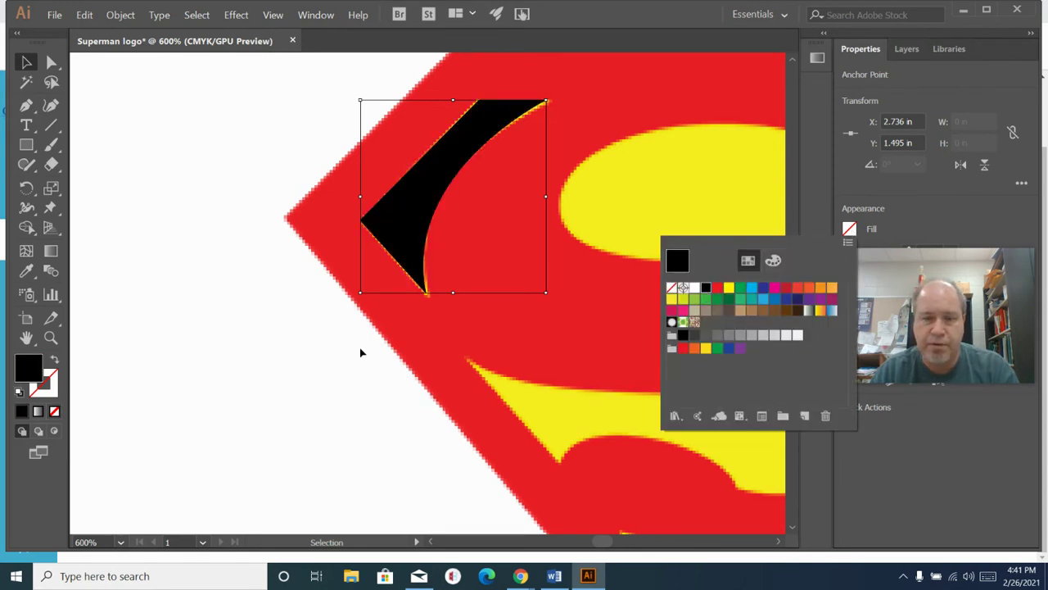
click(254, 226)
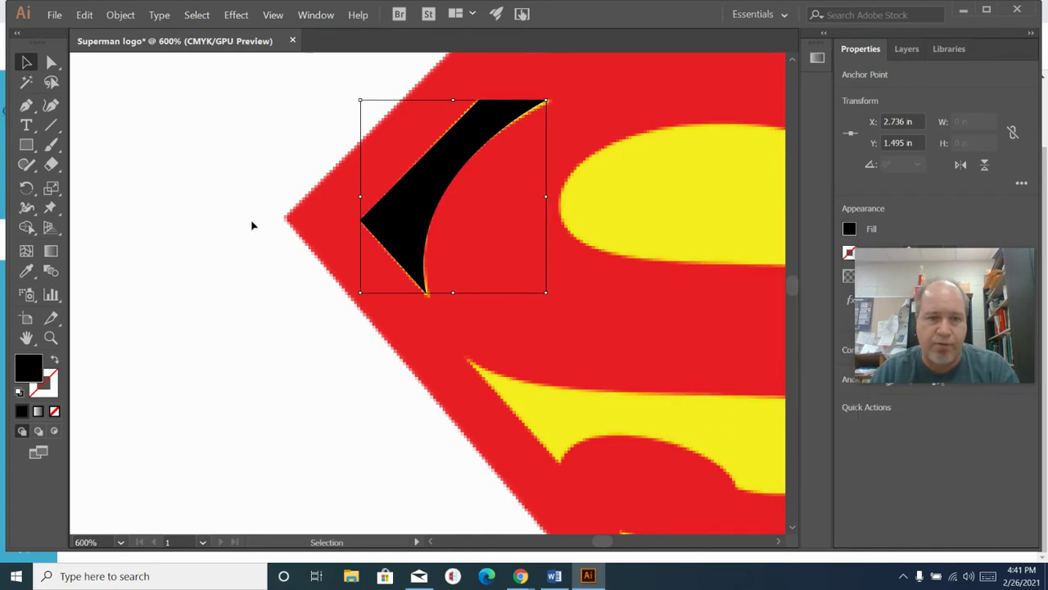
click(253, 225)
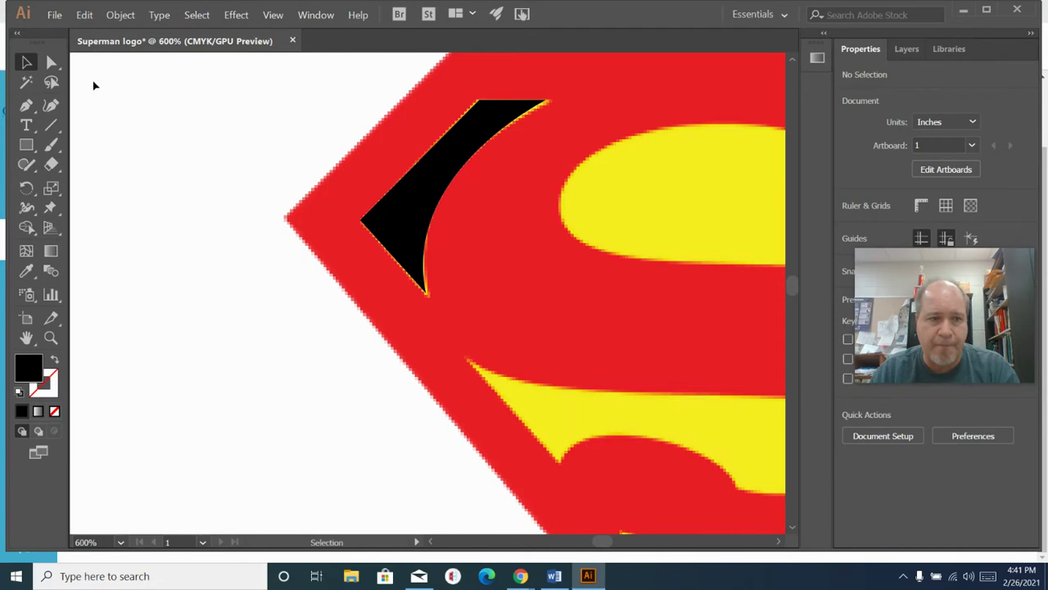
Reposition the black traced shape slightly with Direct Selection so it lines up with the yellow area beneath it.
click(51, 63)
click(528, 113)
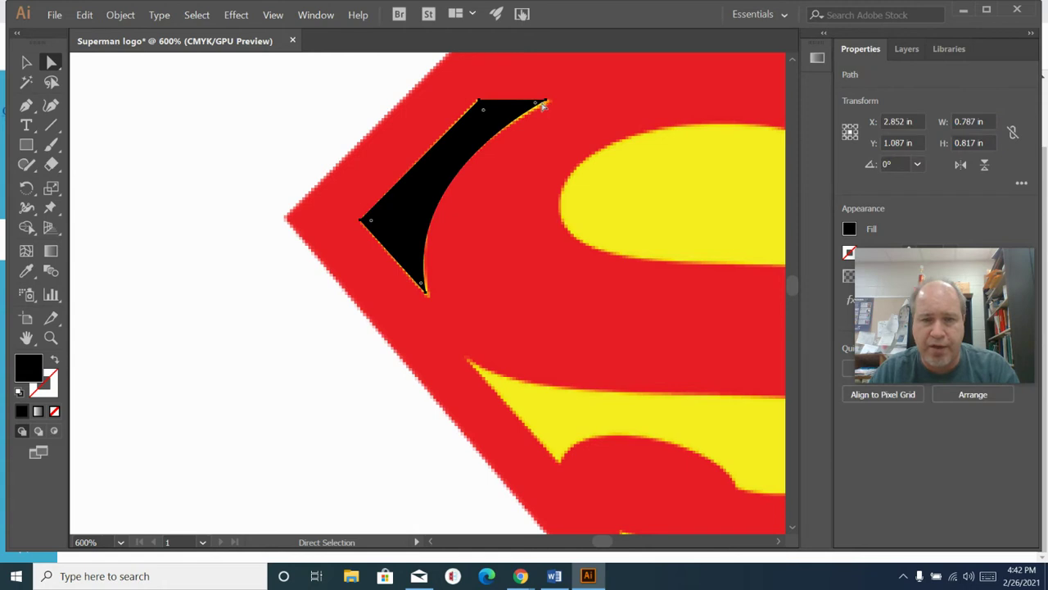
drag(546, 102, 553, 106)
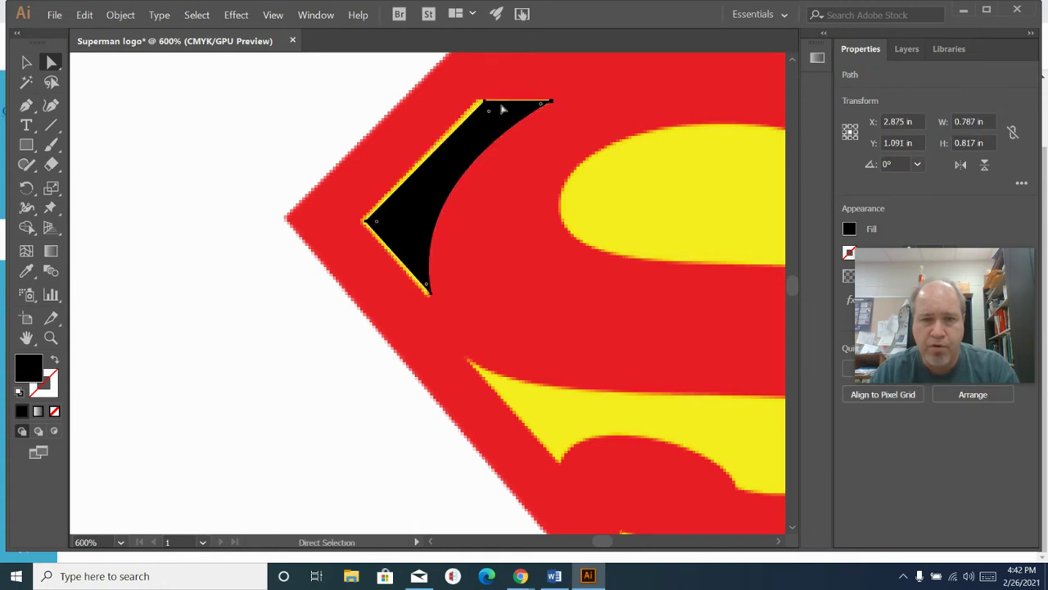
drag(488, 107, 479, 106)
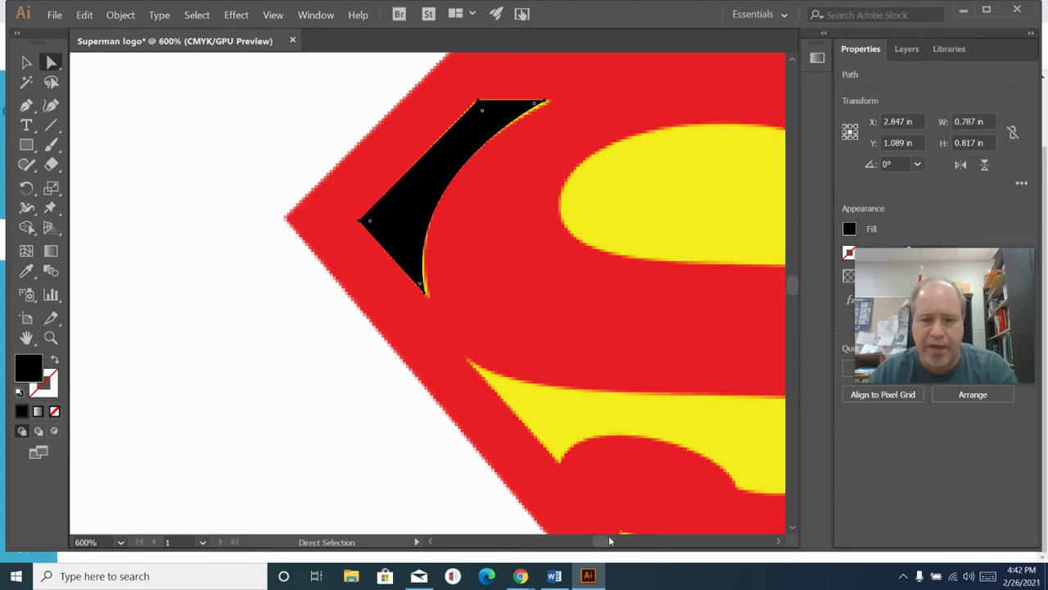
drag(779, 543, 778, 544)
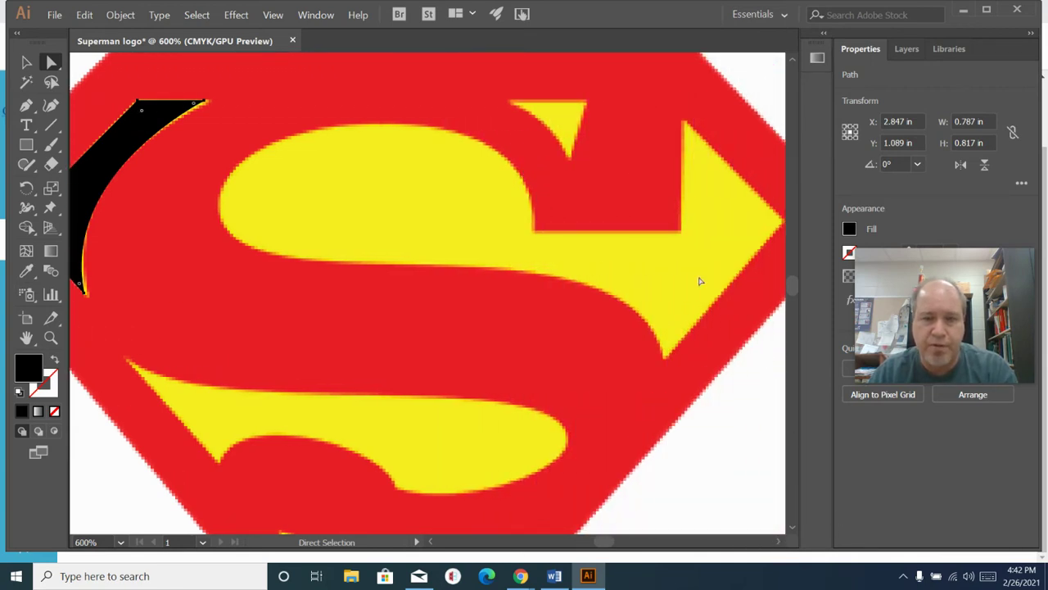
Trace the small yellow triangle in the gap above the S with the Pen tool, using no fill and closing it with a curved edge.
click(25, 106)
click(510, 102)
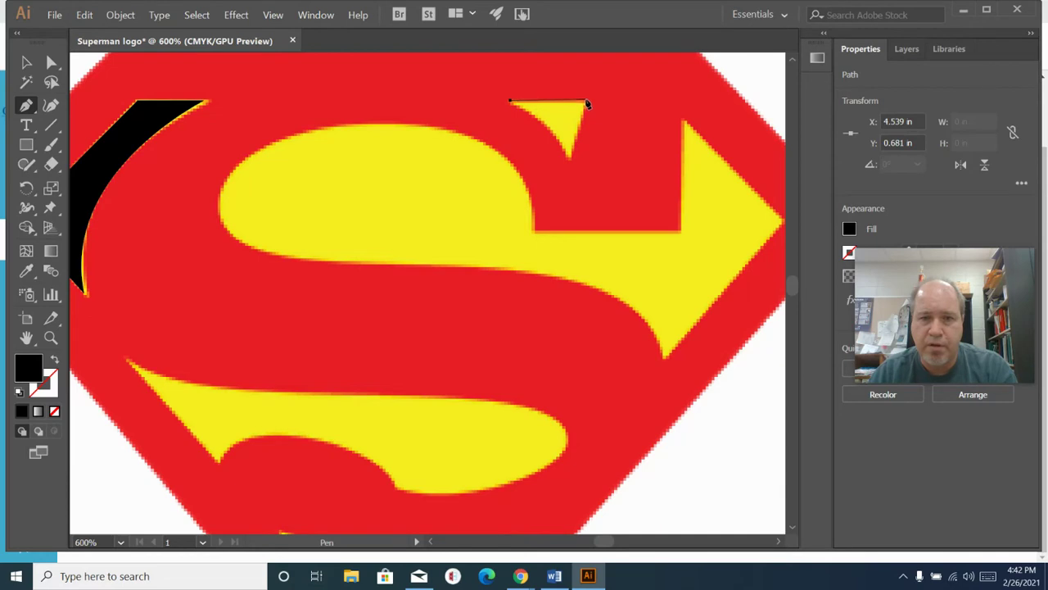
click(588, 104)
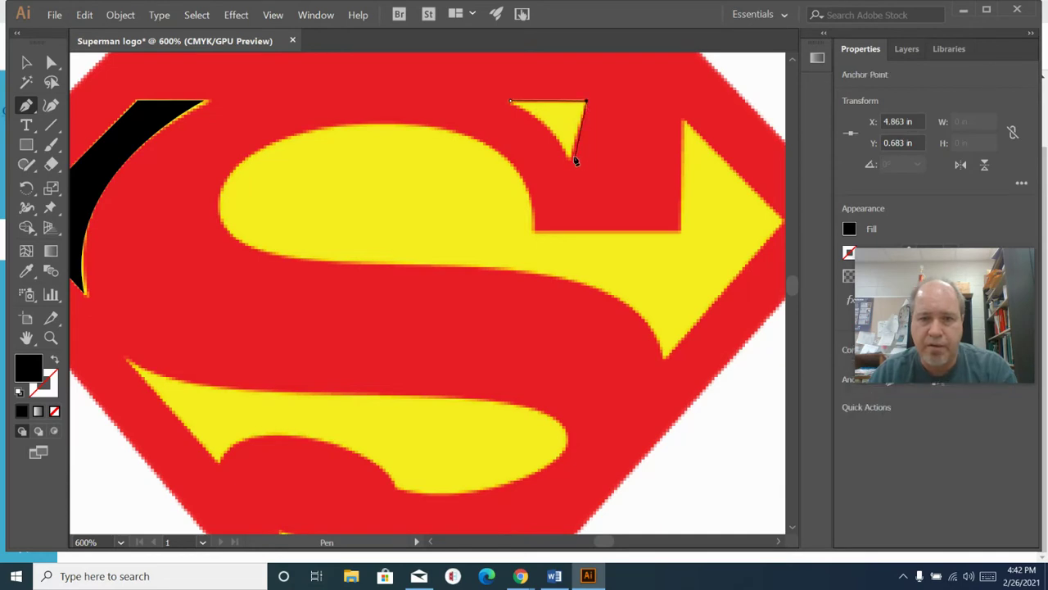
click(570, 158)
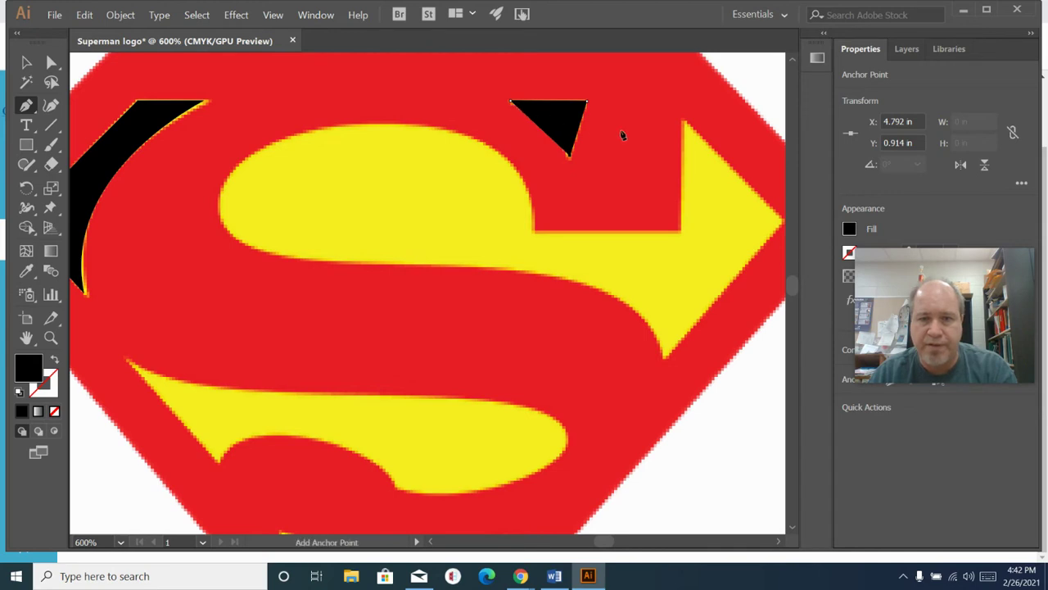
click(850, 229)
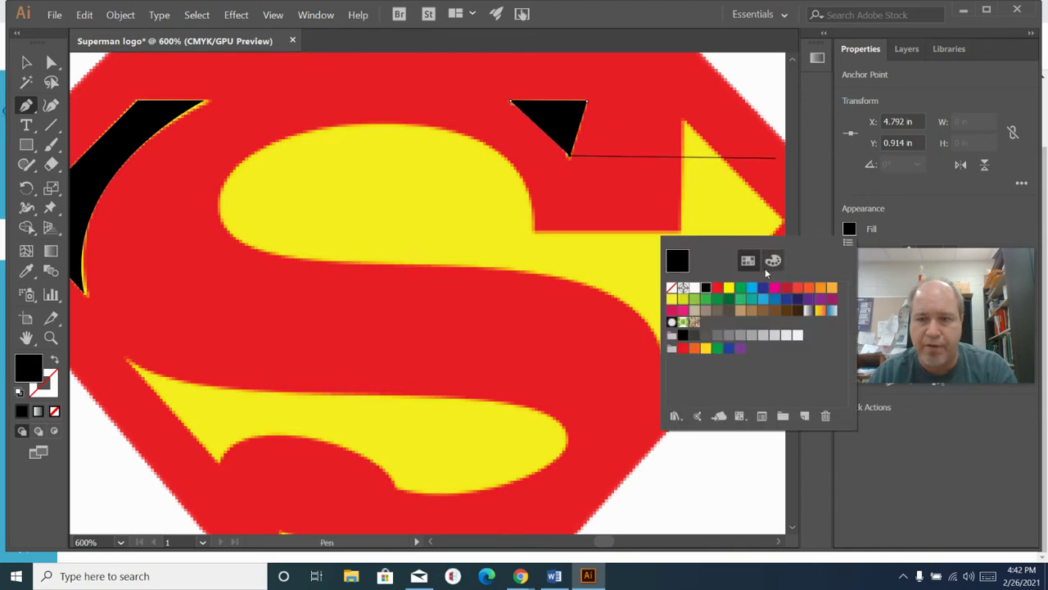
click(671, 289)
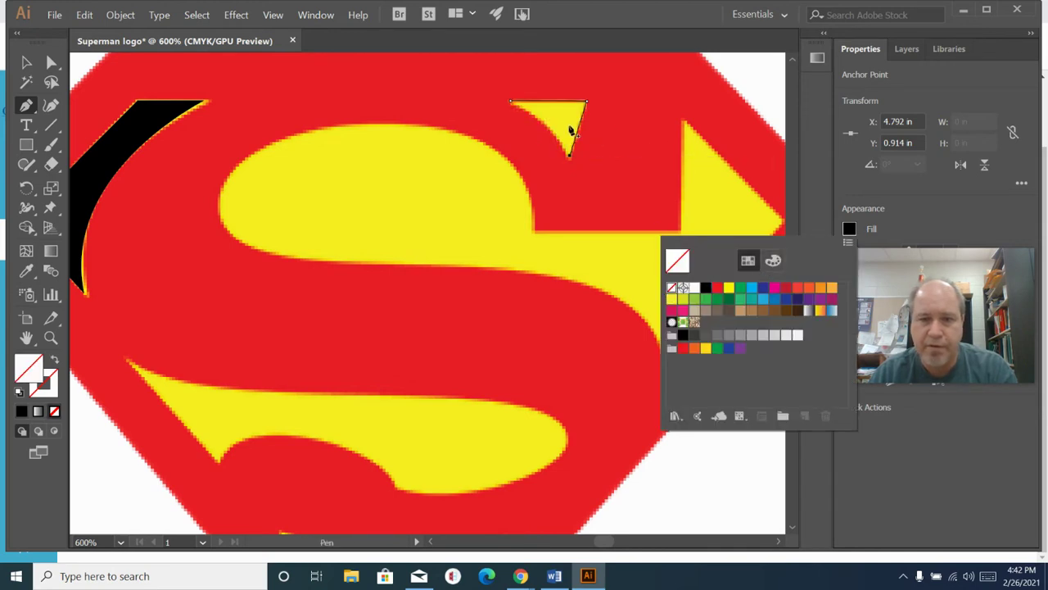
click(509, 104)
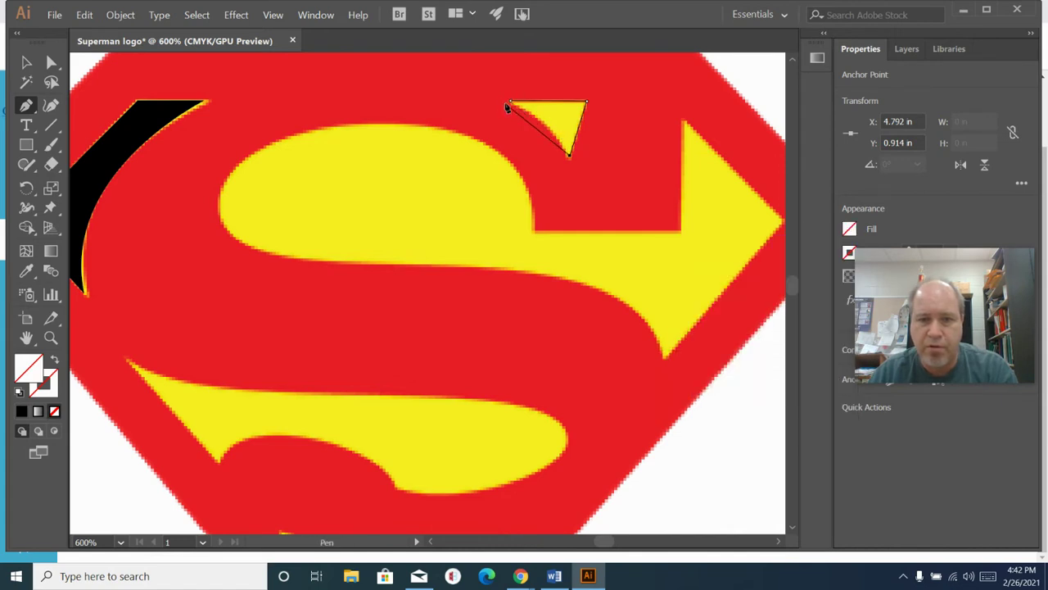
drag(511, 104, 460, 102)
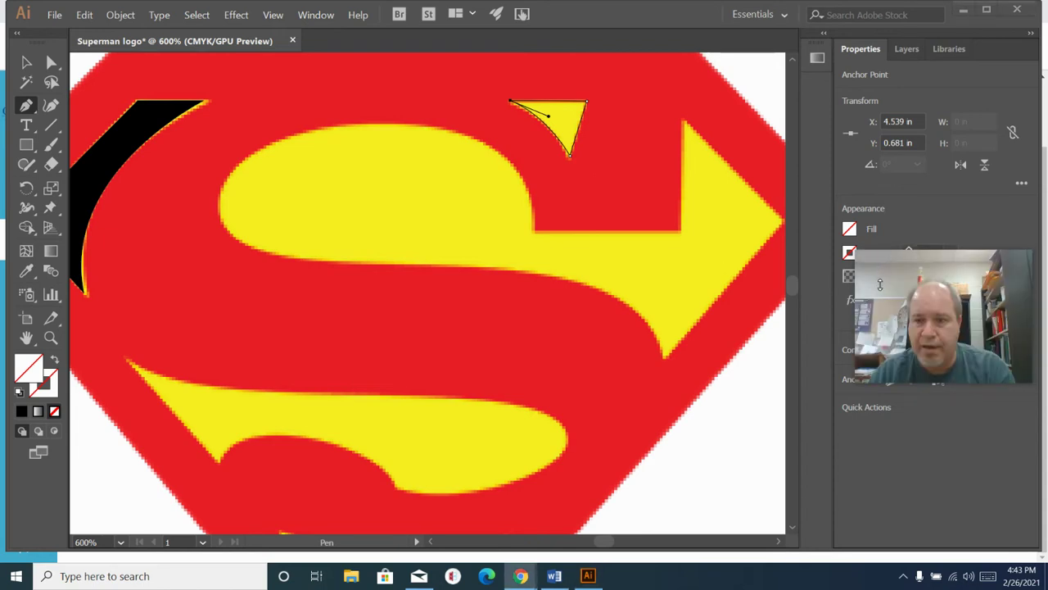
Try a 2 pt stroke on the small triangle's outline and settle on a 0.25 pt stroke.
mouse_move(893, 264)
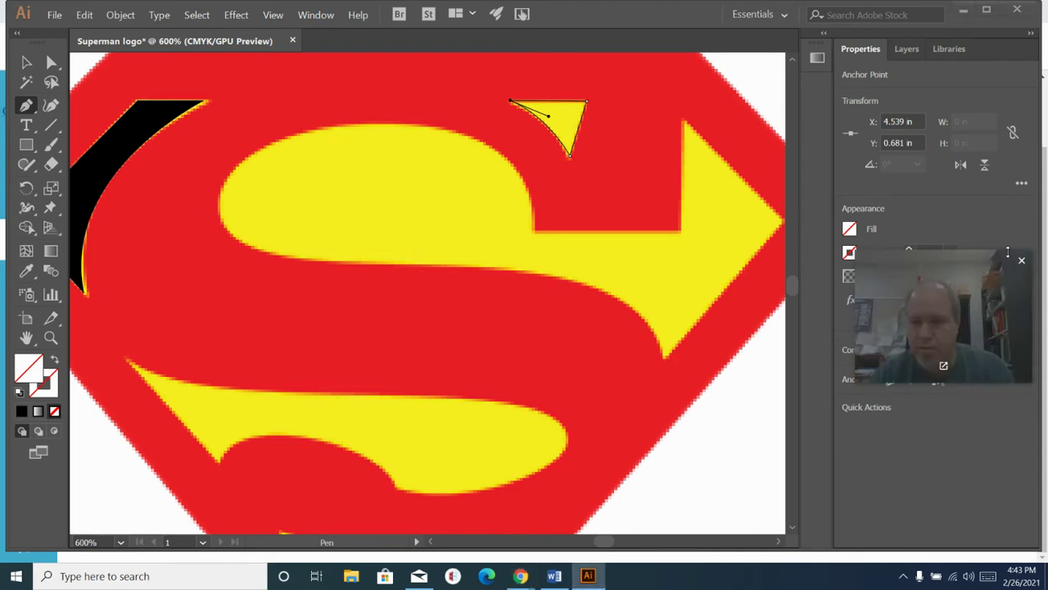
drag(1010, 331, 1012, 519)
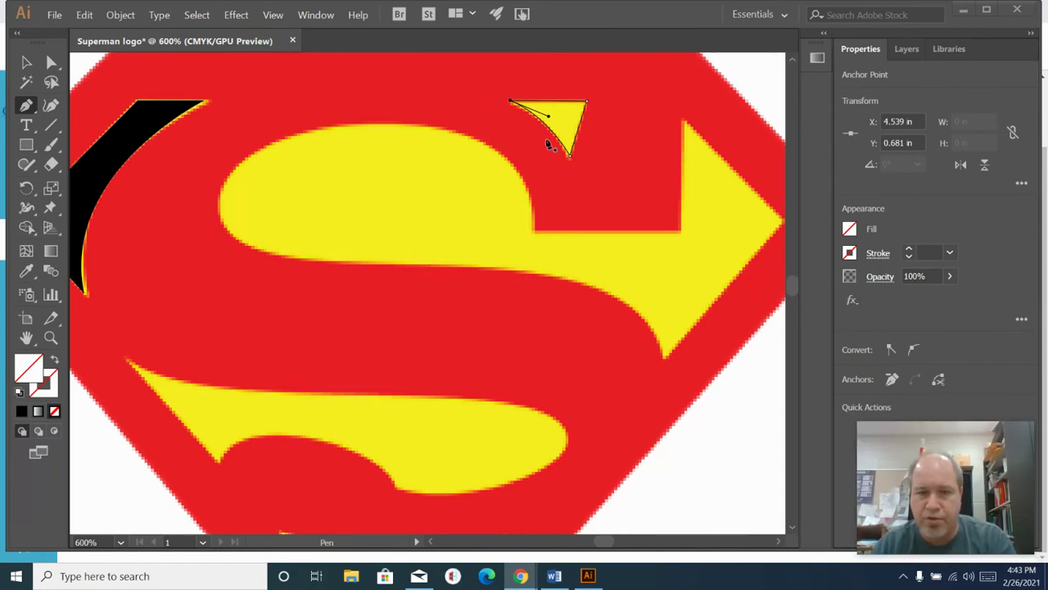
click(951, 253)
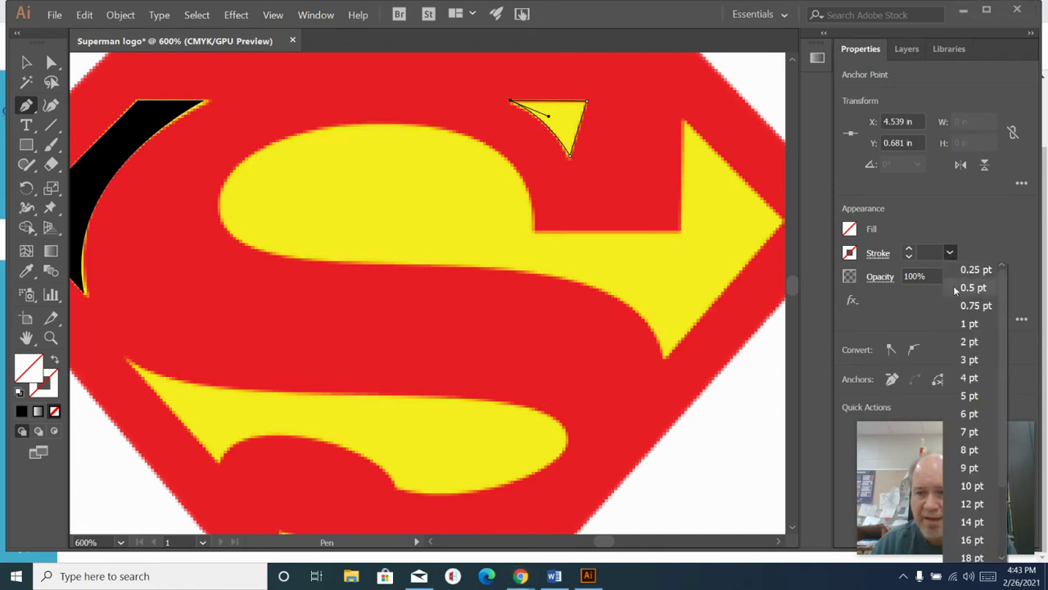
click(957, 342)
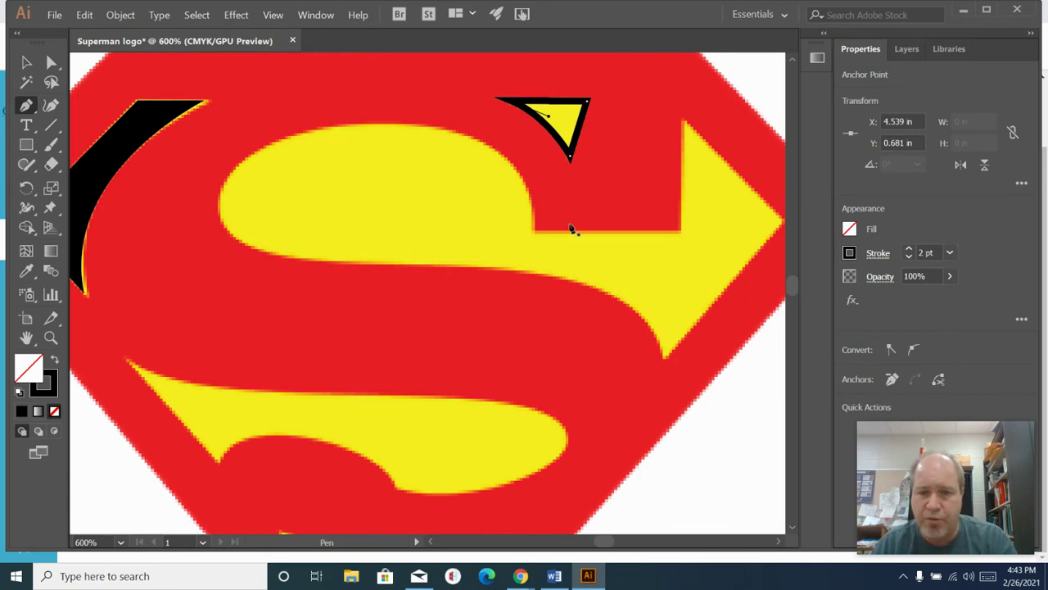
click(949, 253)
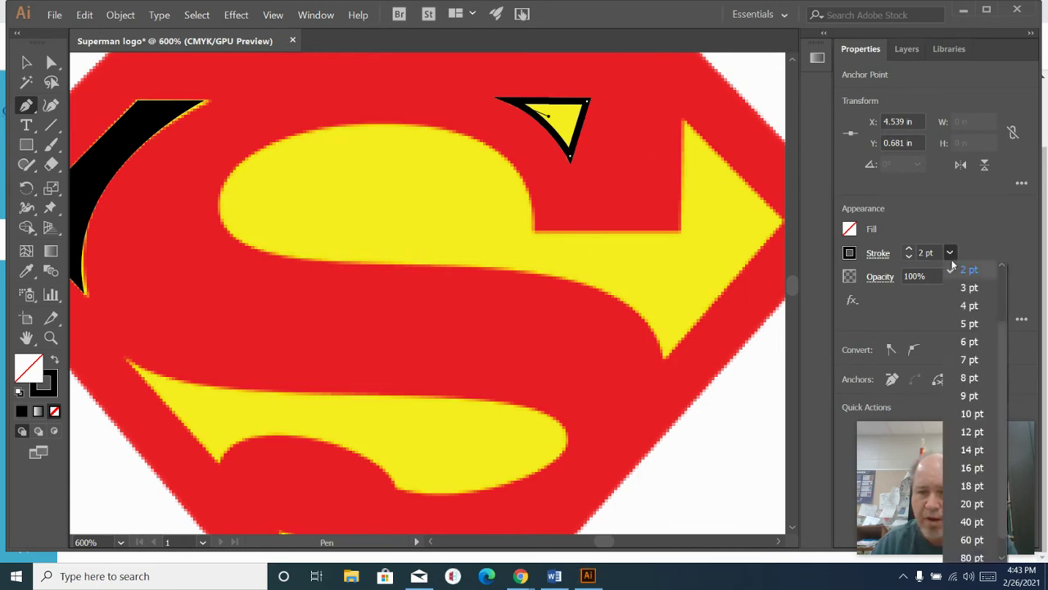
scroll(963, 283, up, 2)
click(966, 273)
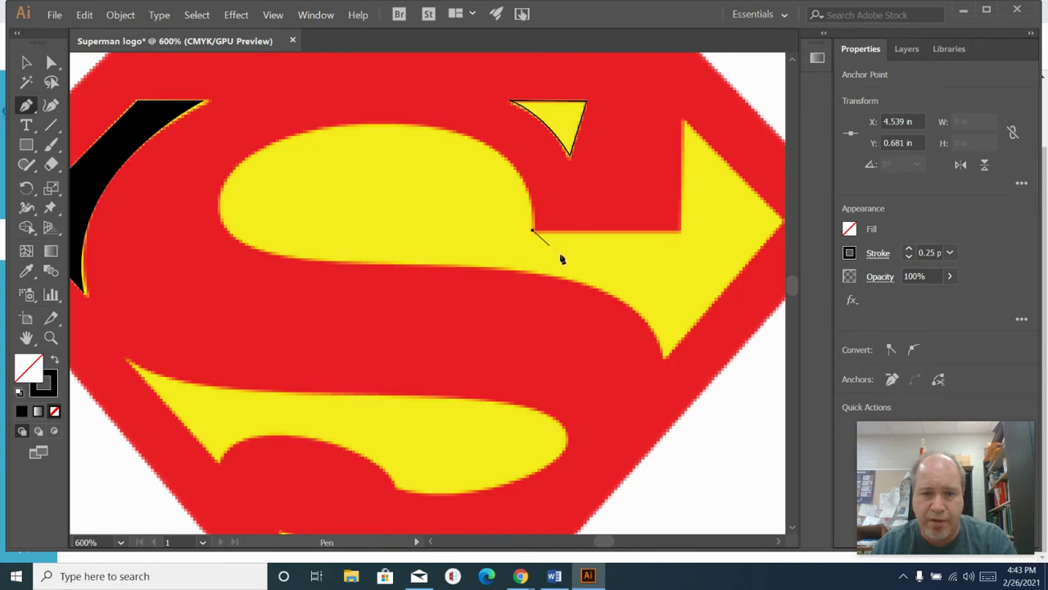
Trace the straight edges of the large upper yellow shape, from its inner corner around the shield's right point to the lower tip.
click(680, 231)
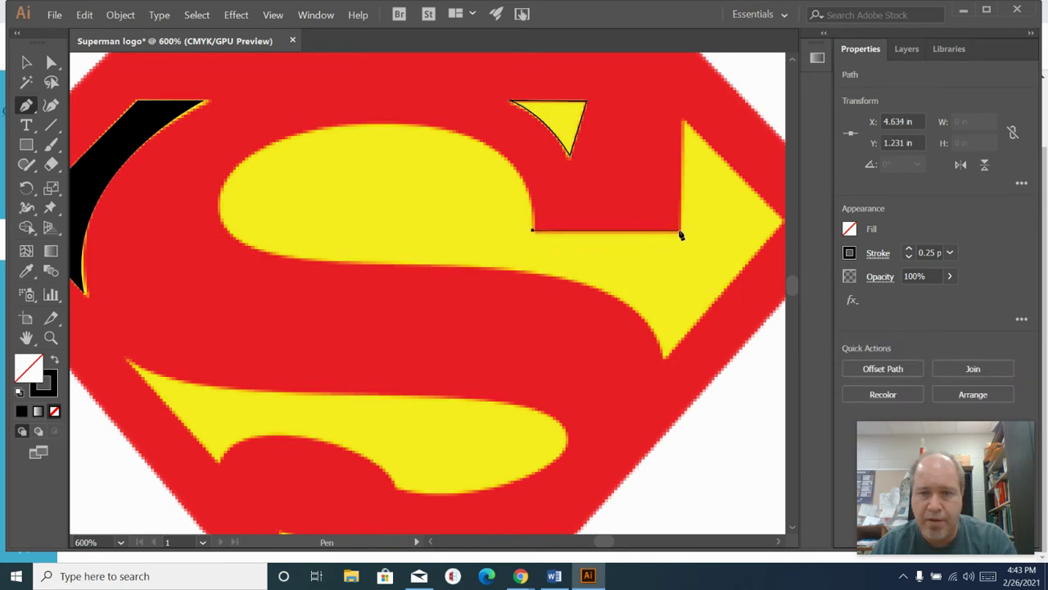
click(683, 125)
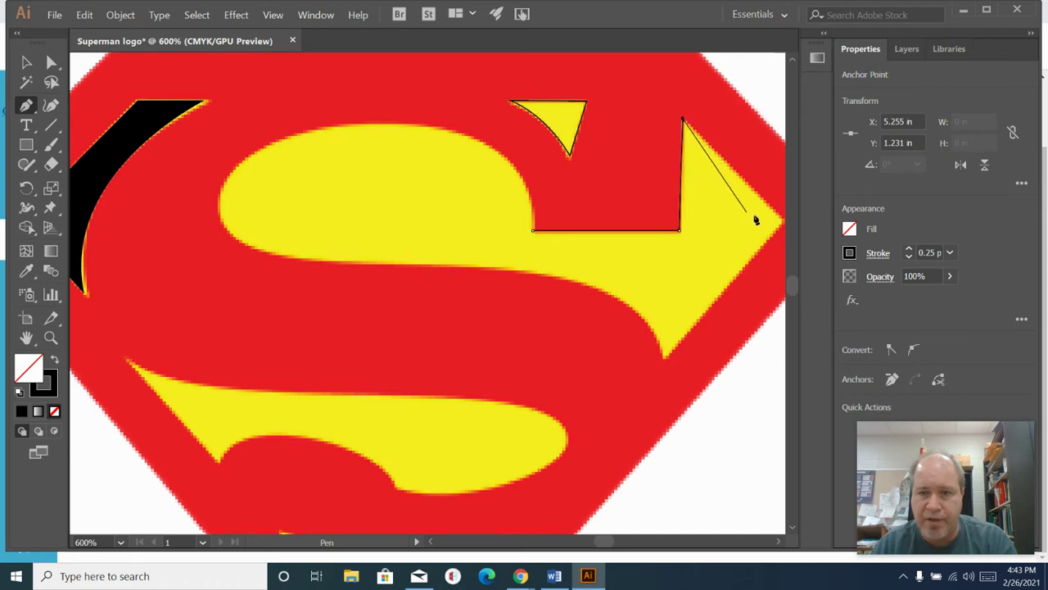
click(782, 223)
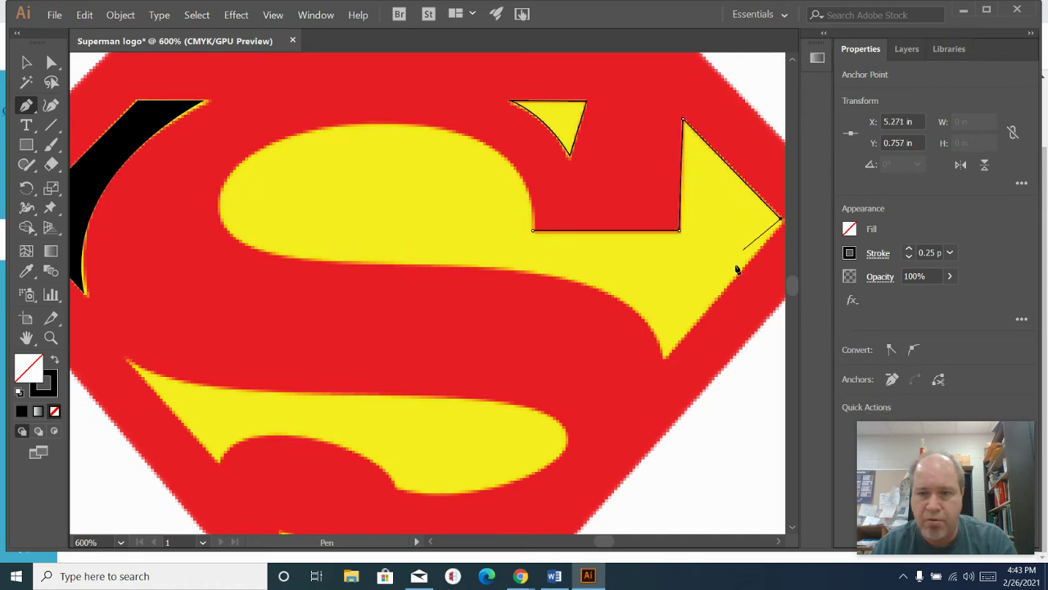
click(665, 359)
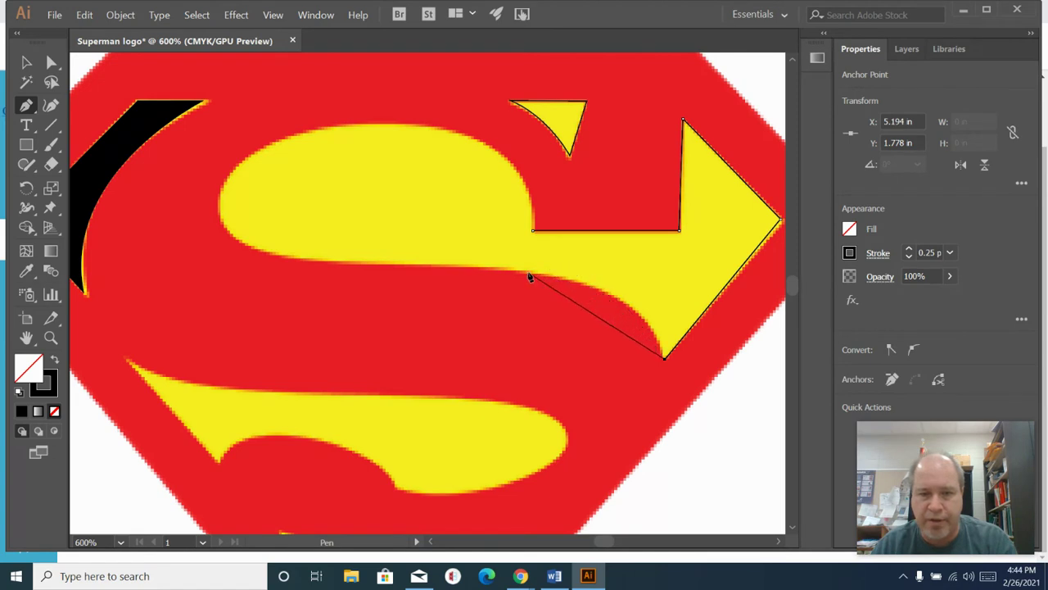
Continue the large upper shape's outline along its lower edge and around the rounded end with curved segments, closing it at the starting corner.
drag(544, 274, 429, 264)
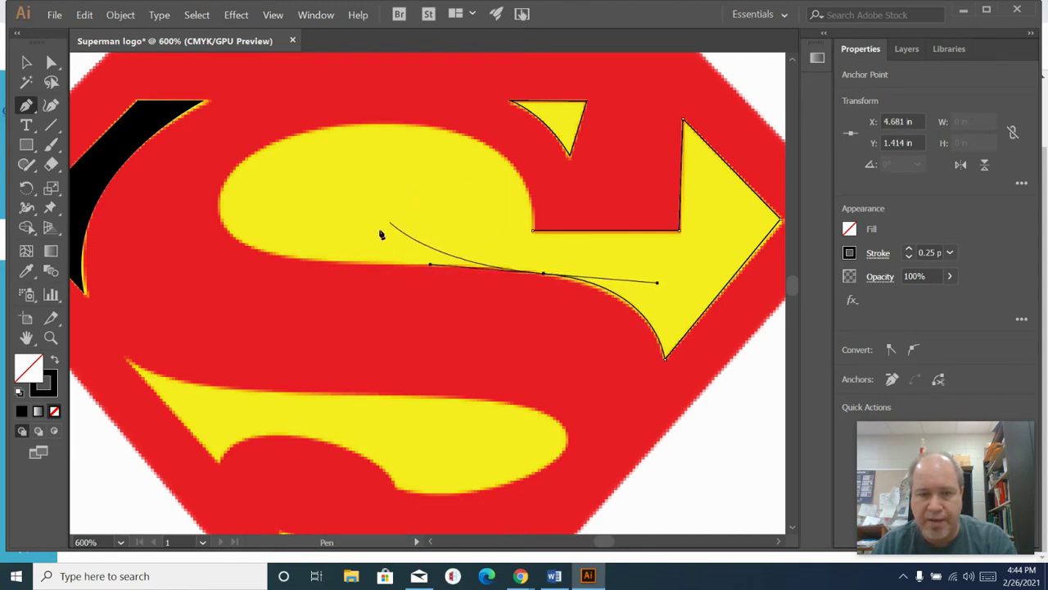
click(335, 264)
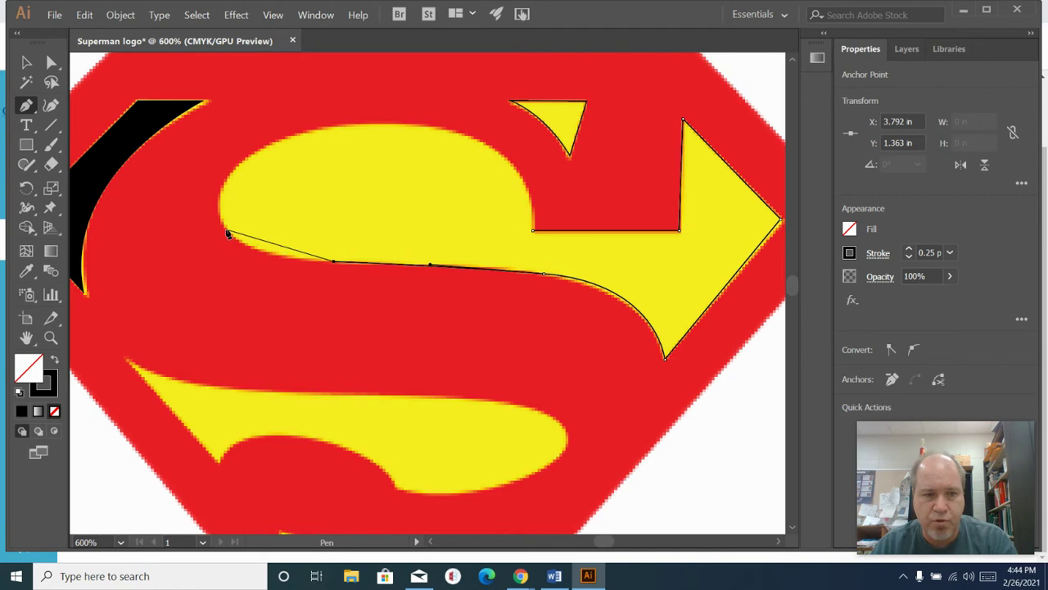
drag(219, 212, 217, 158)
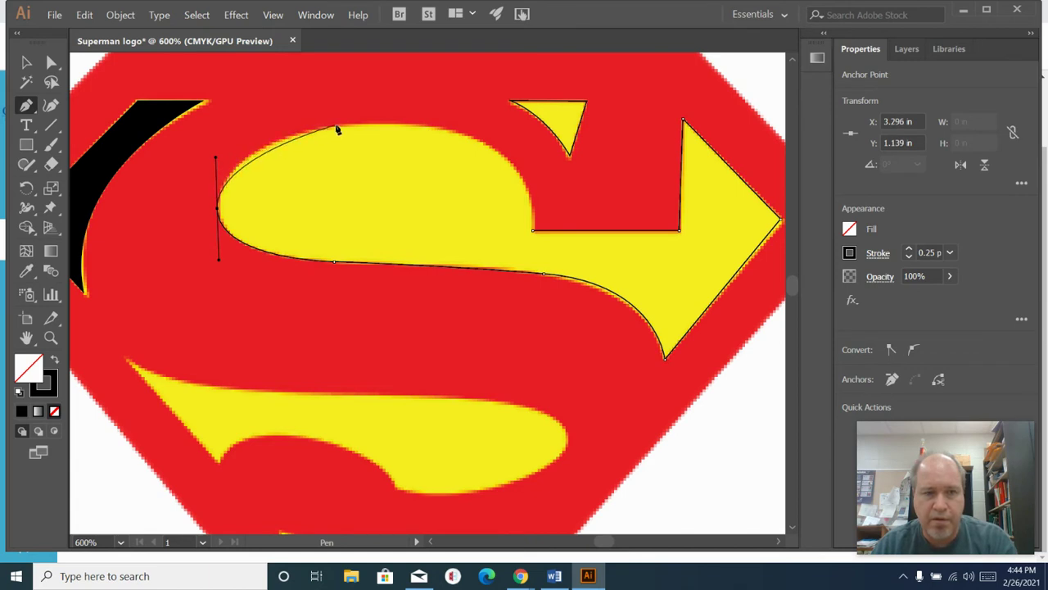
drag(336, 127, 381, 128)
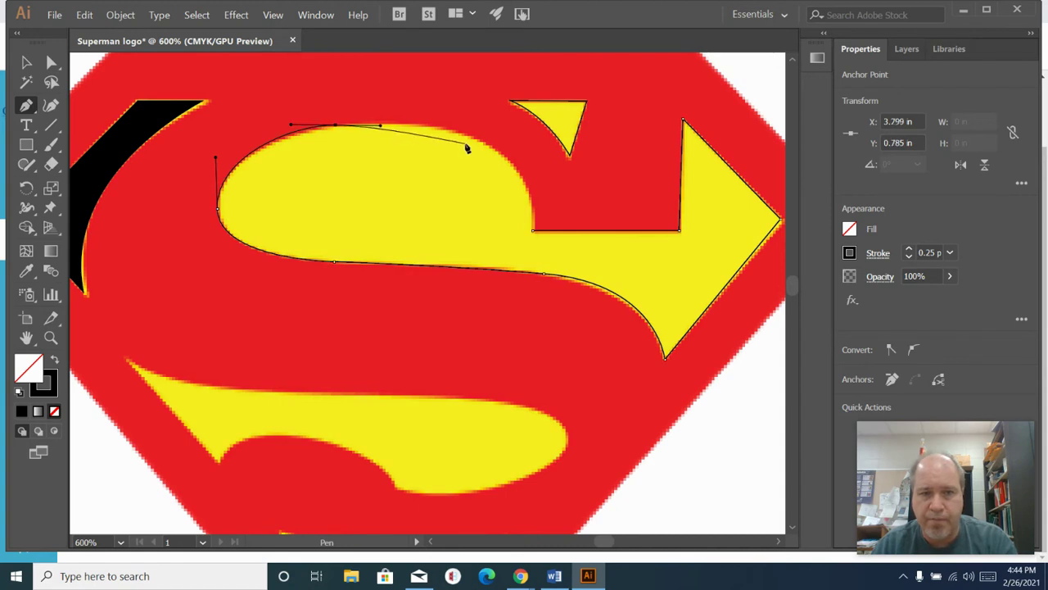
drag(503, 154, 521, 186)
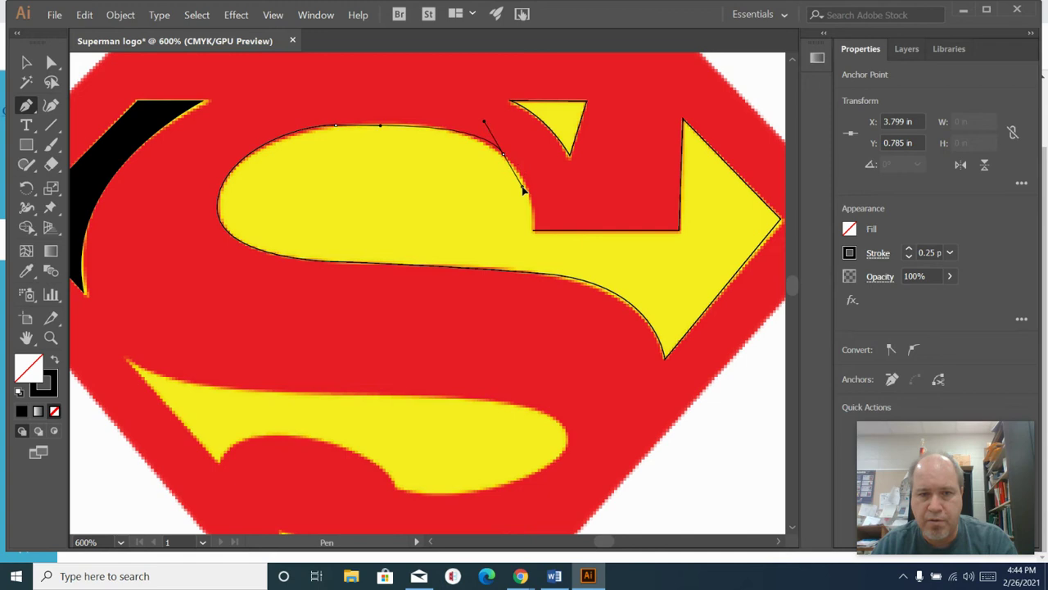
click(534, 232)
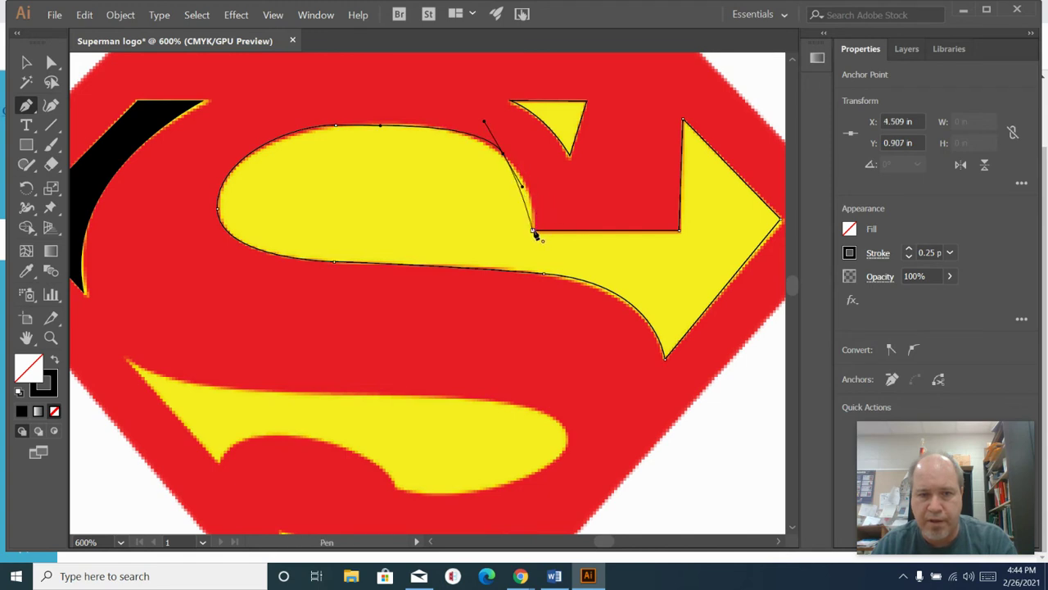
click(534, 232)
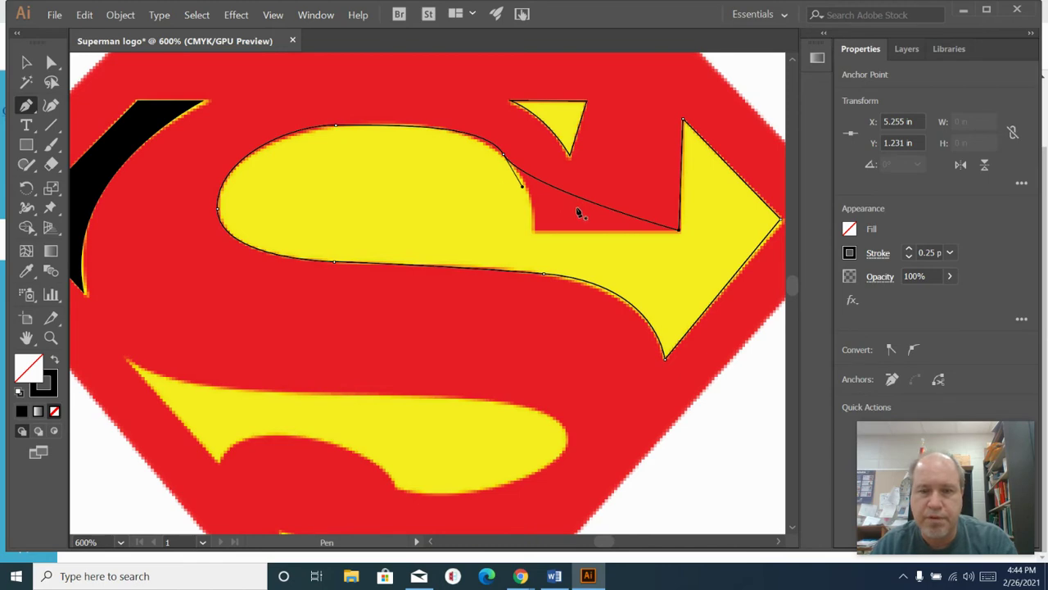
Undo the deletion of the anchor point at the large upper shape's inner corner.
click(54, 14)
click(84, 15)
click(84, 15)
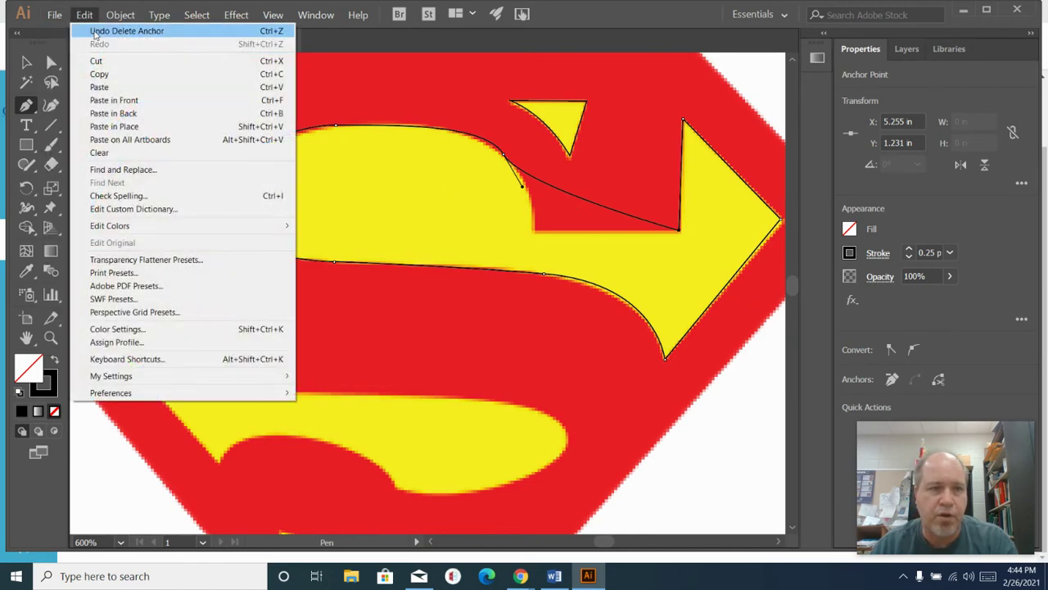
click(94, 31)
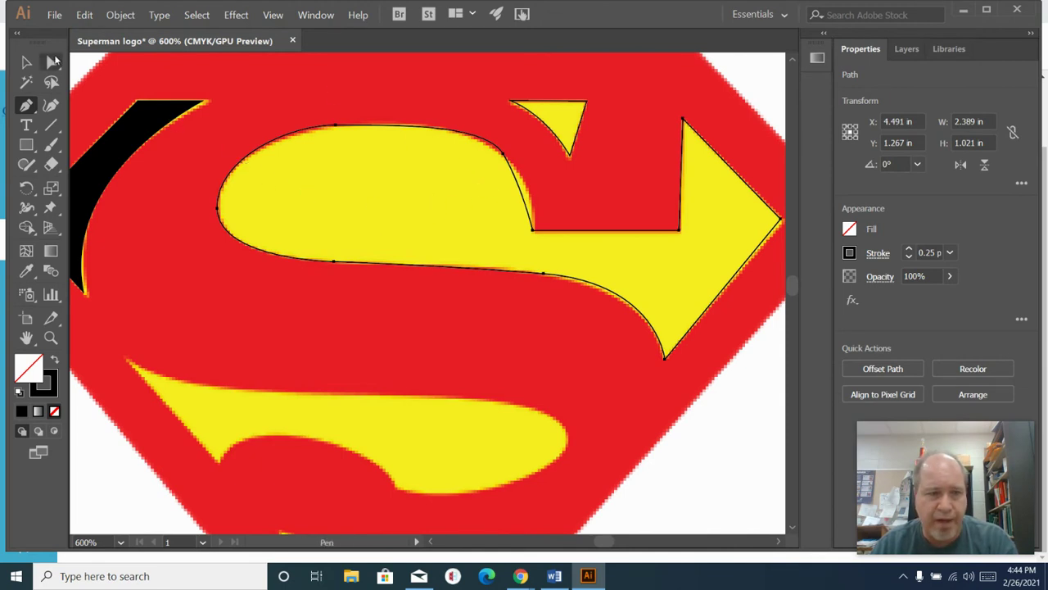
Adjust the curve handles along the large shape's top edge with Direct Selection so the outline follows the yellow area.
click(51, 63)
double_click(50, 64)
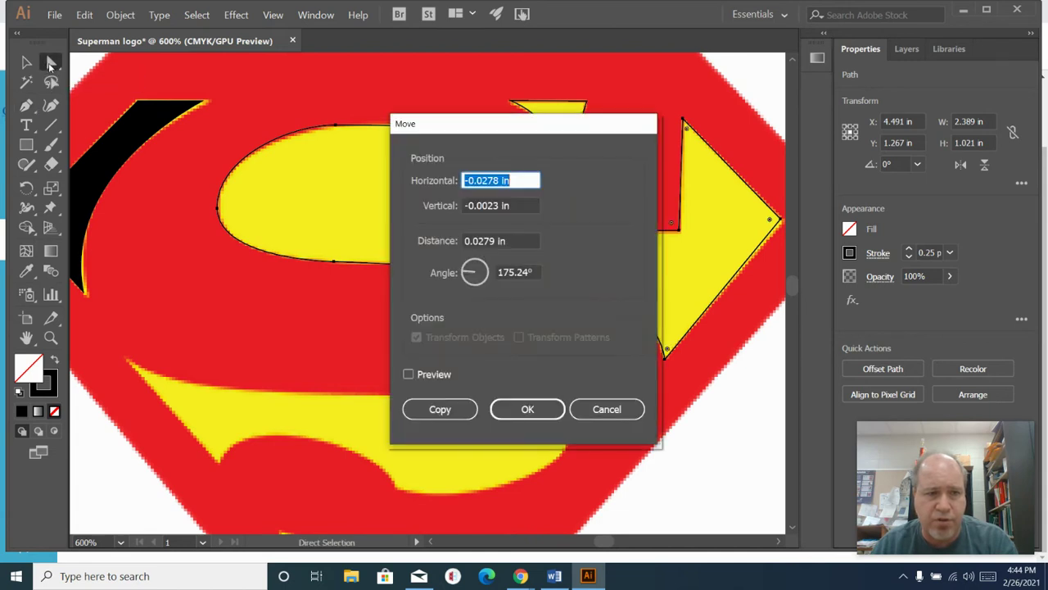
click(607, 408)
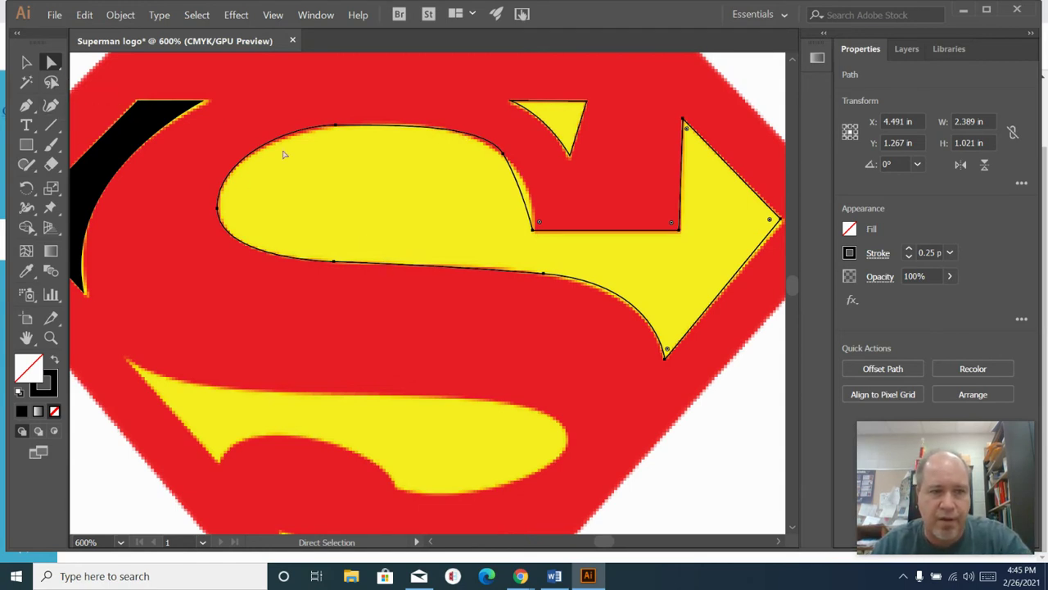
click(458, 140)
click(456, 133)
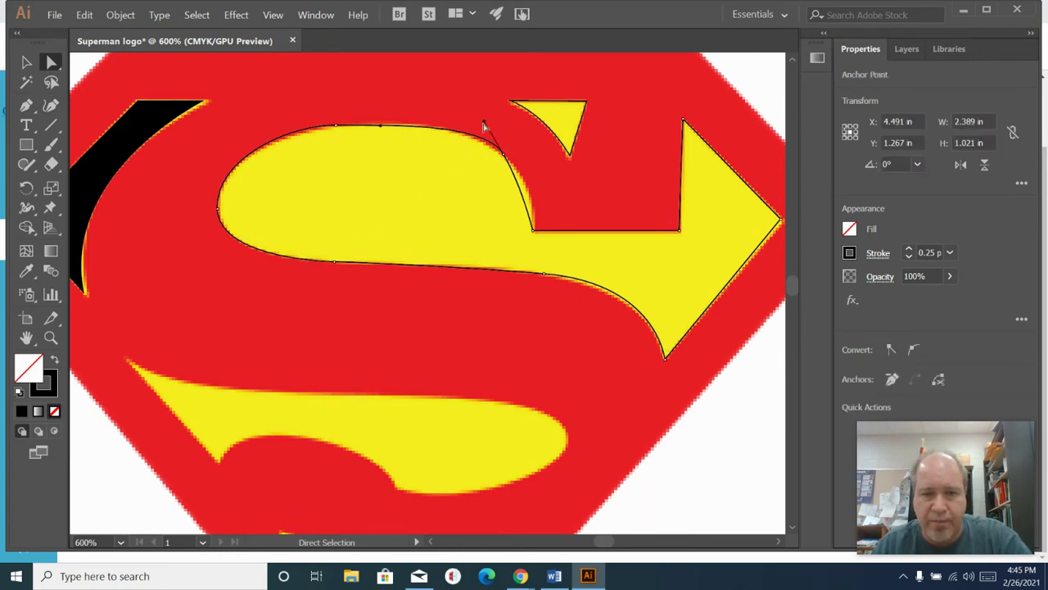
mouse_move(484, 125)
mouse_down()
mouse_move(474, 121)
mouse_move(478, 134)
mouse_up()
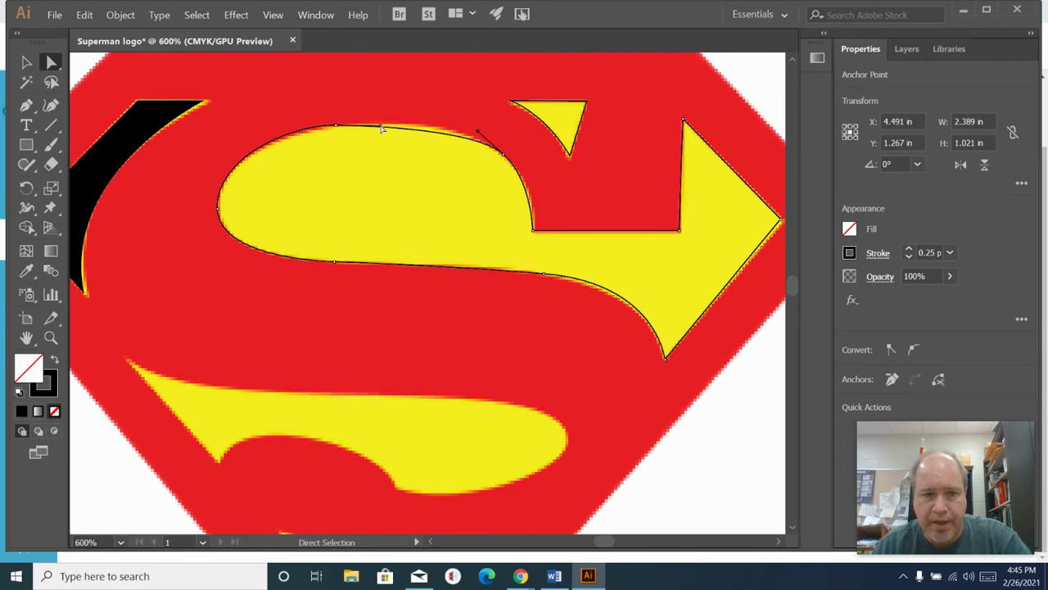
drag(382, 128, 383, 123)
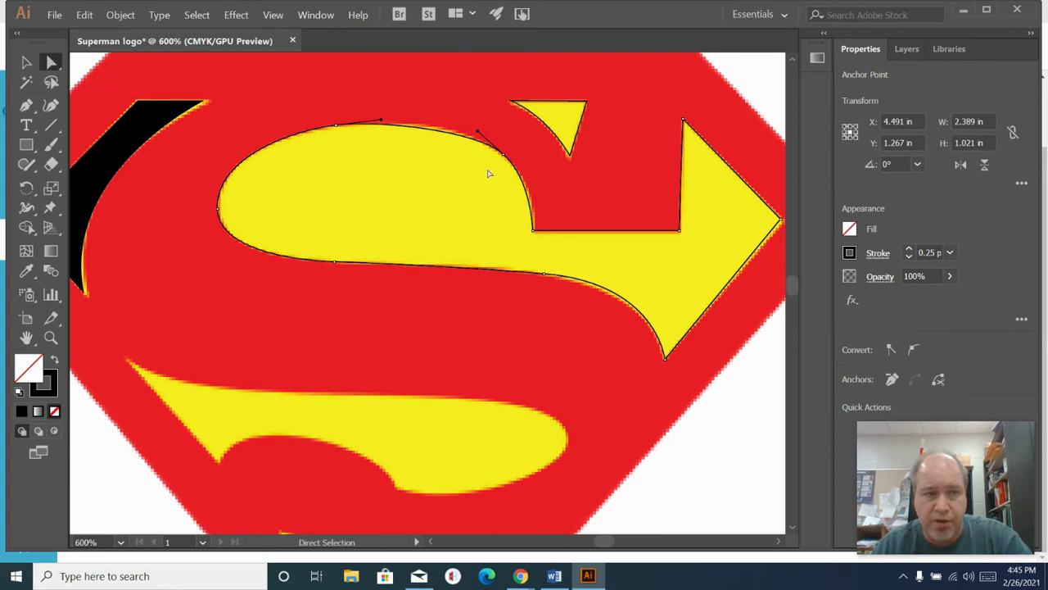
Trace the bottom yellow triangle with the Pen tool, closing it with a curved segment along its top edge.
scroll(479, 192, down, 3)
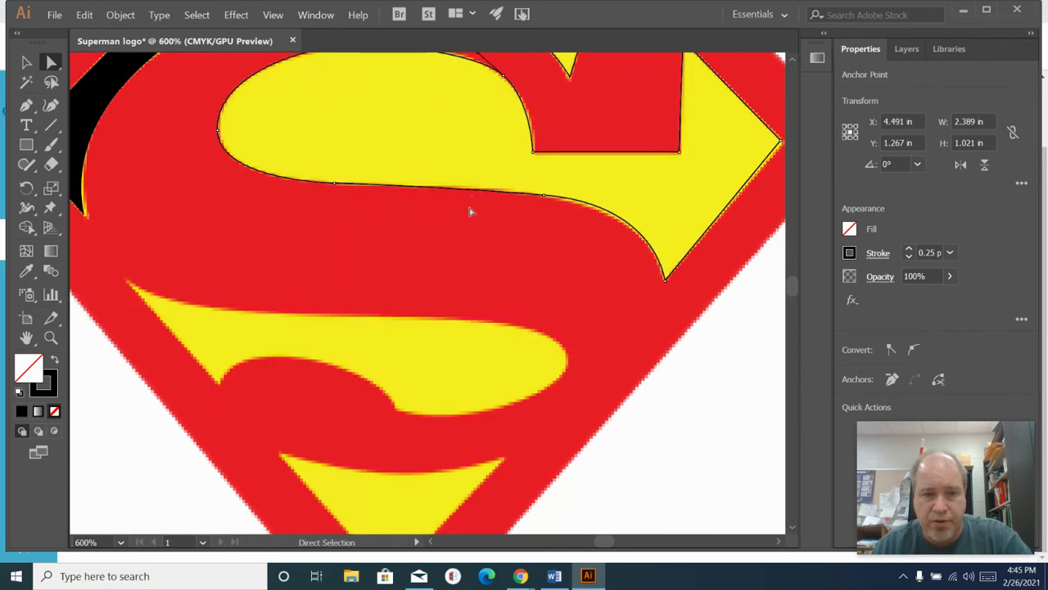
scroll(469, 212, down, 2)
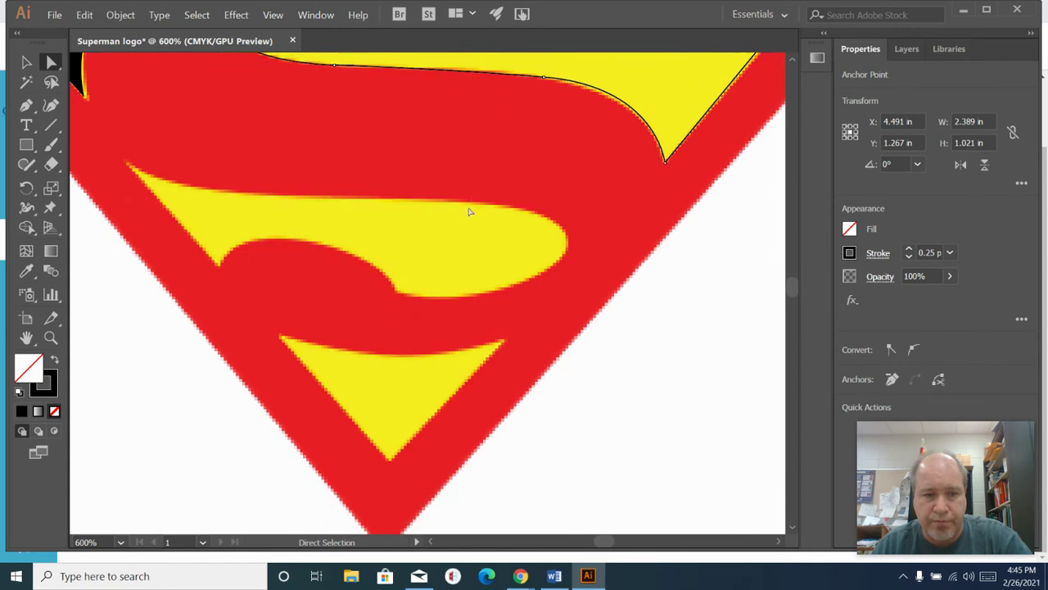
click(26, 105)
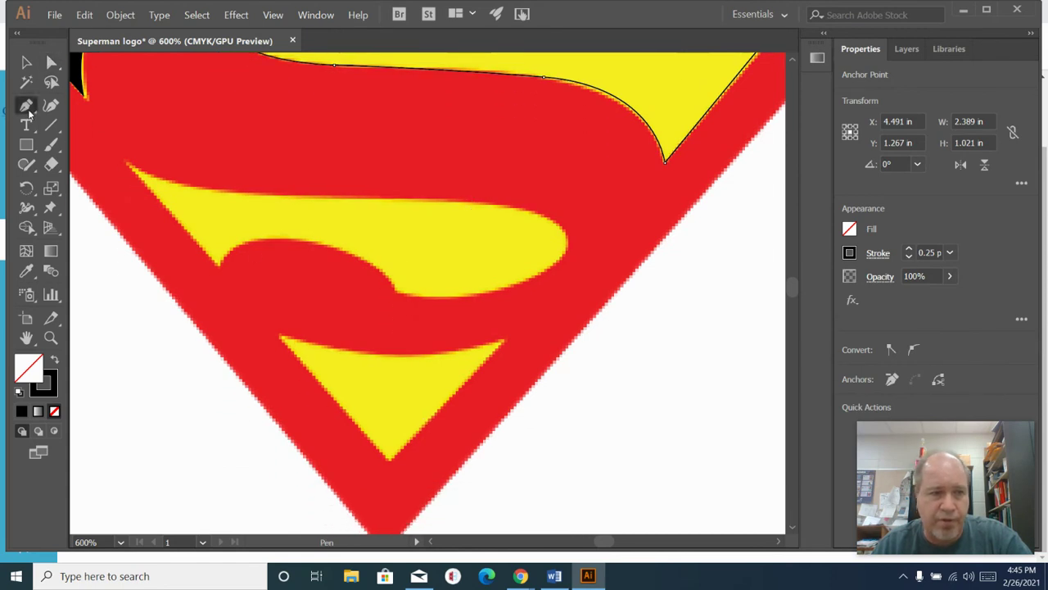
click(502, 341)
click(393, 461)
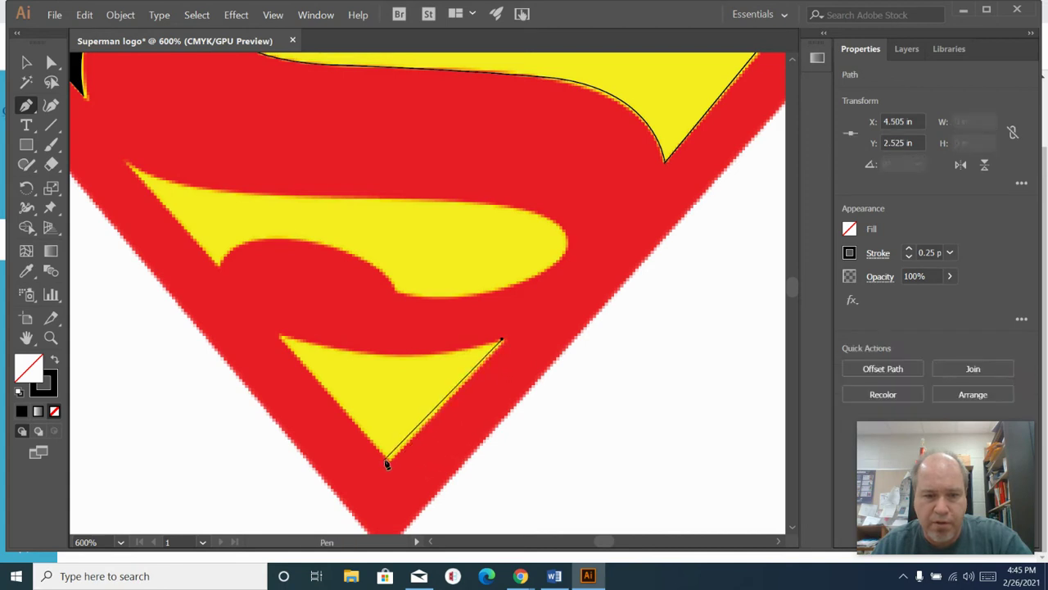
click(283, 341)
key(ctrl+z)
click(279, 336)
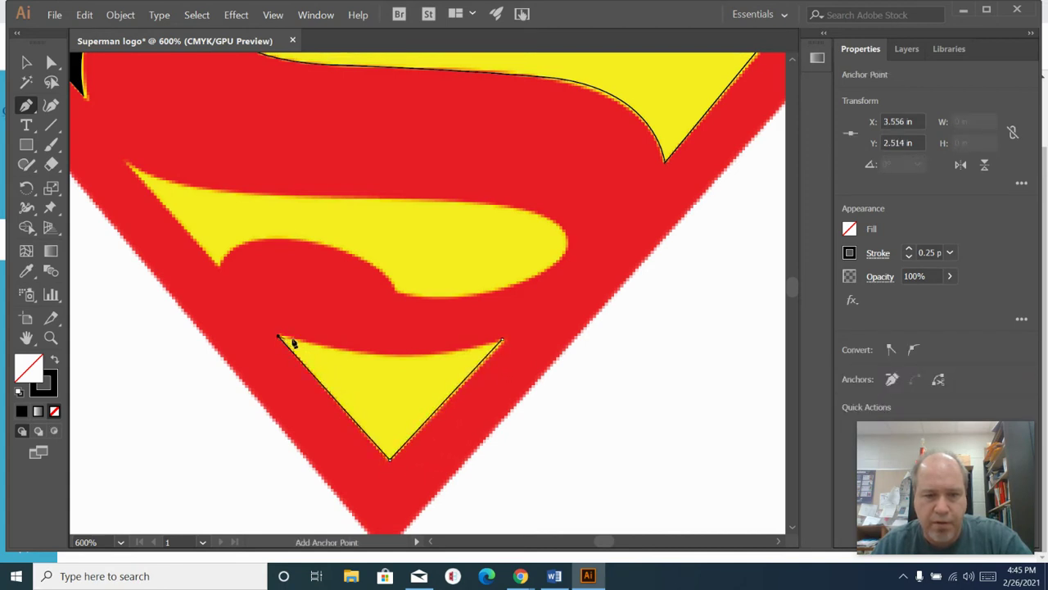
click(503, 340)
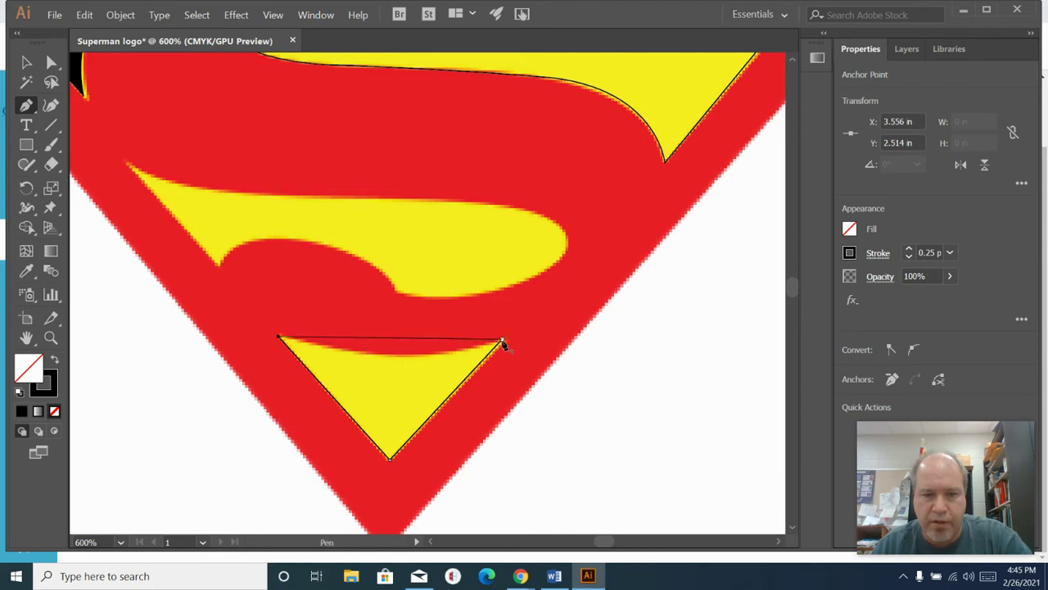
drag(502, 342, 588, 307)
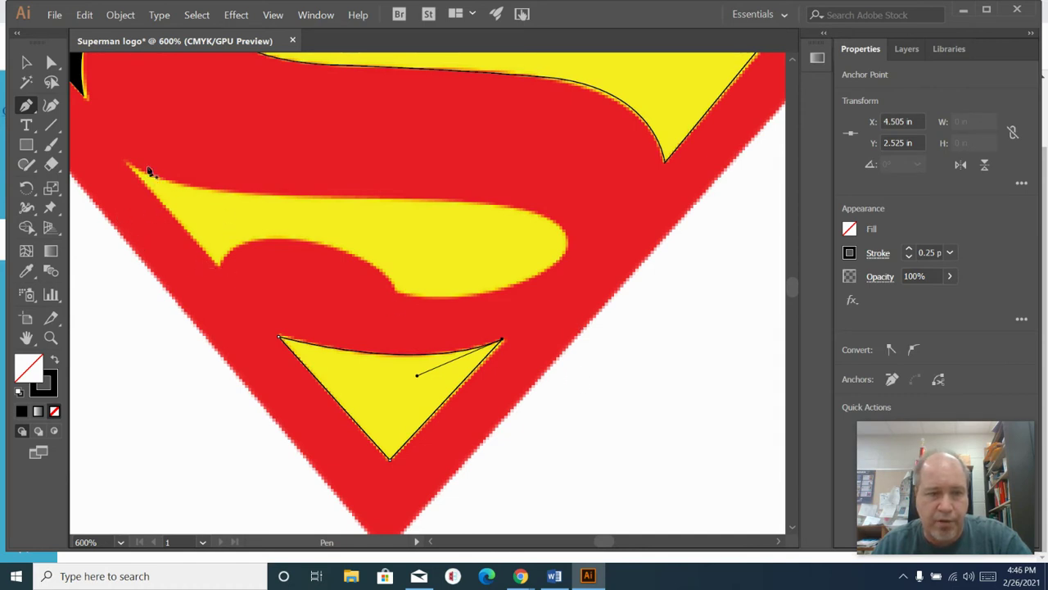
Trace the lower yellow shape from its lower-left corner around the pointed tip, along the upper edge and around the rounded right end.
click(218, 264)
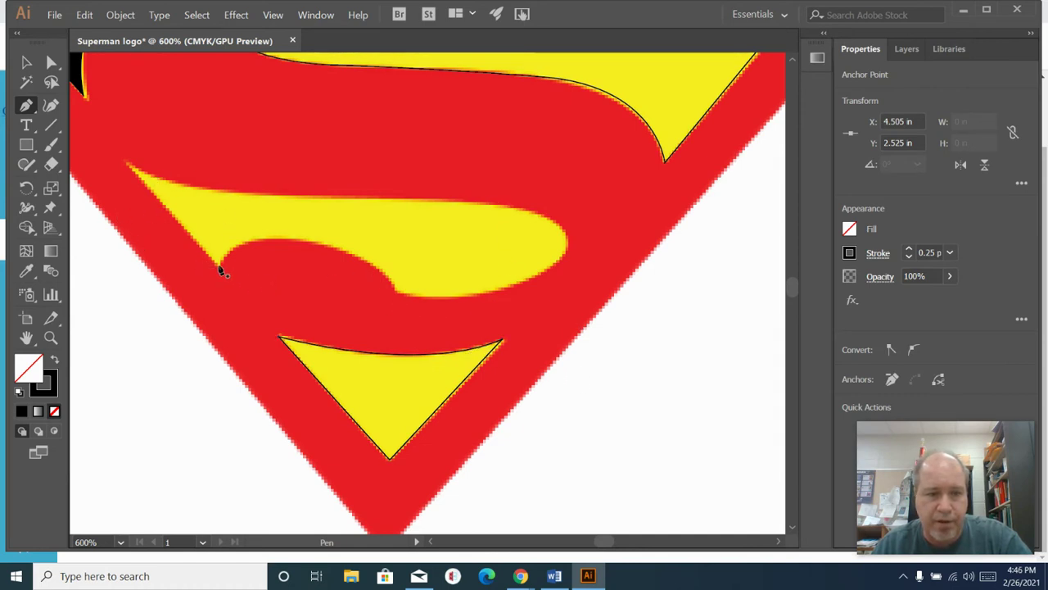
click(126, 164)
drag(229, 192, 300, 200)
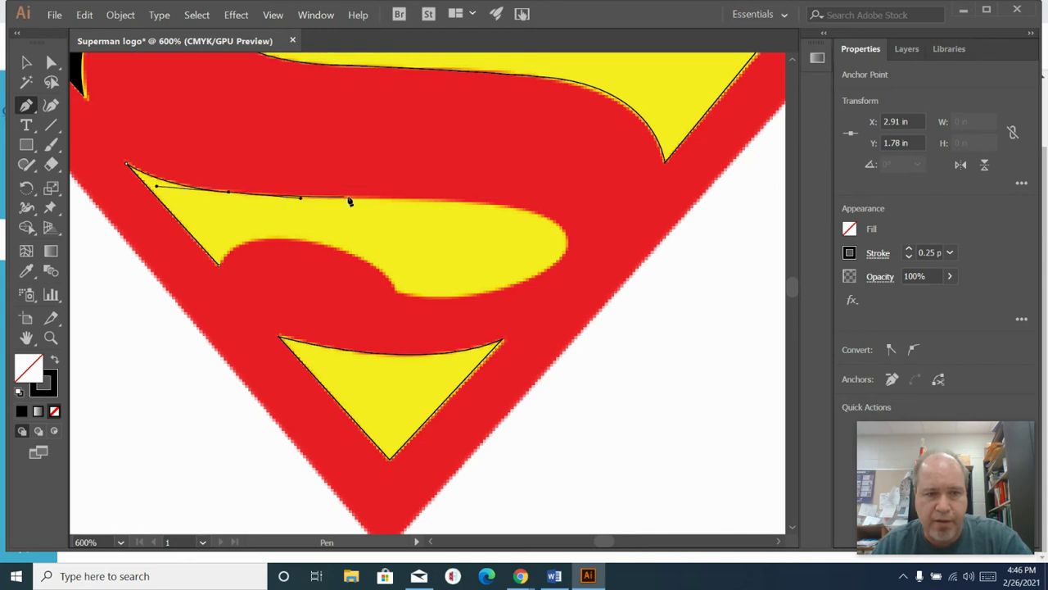
click(486, 204)
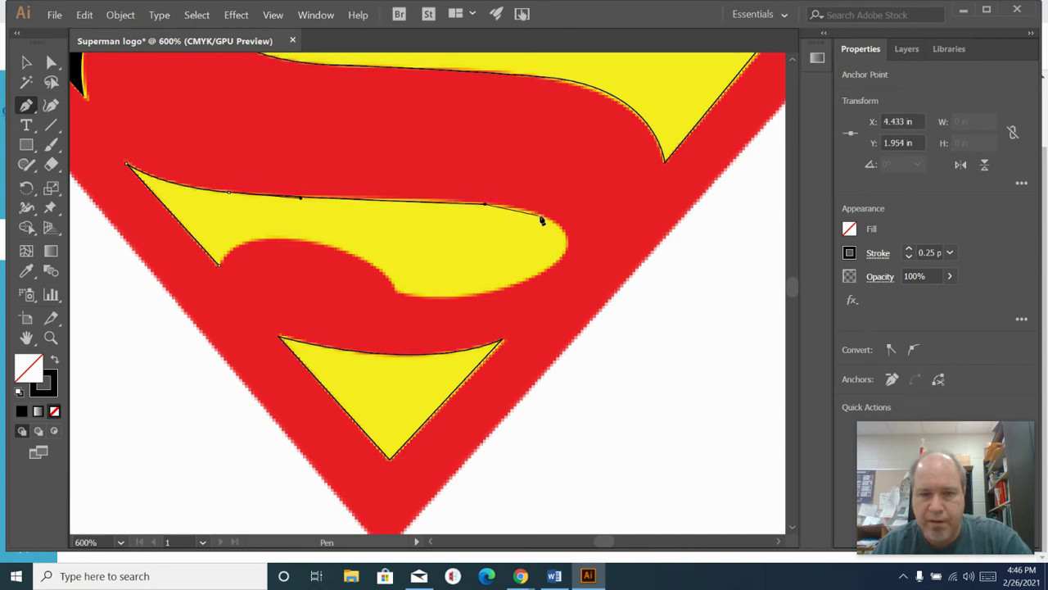
click(565, 244)
drag(564, 256, 555, 287)
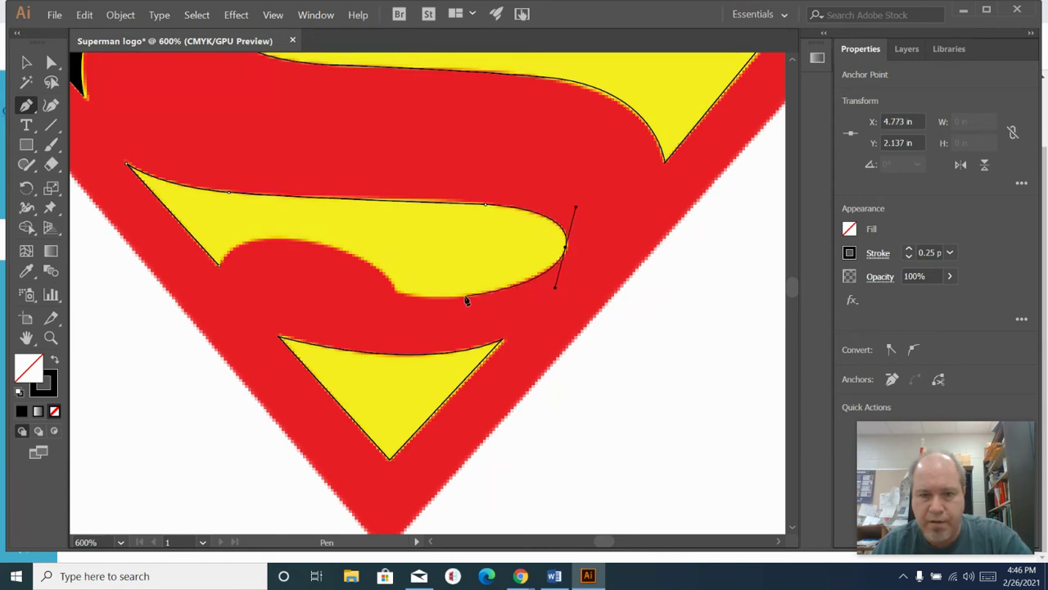
Continue the lower shape's outline along its underside and over the inner arch, closing it with a curve at the starting corner.
drag(464, 296, 413, 312)
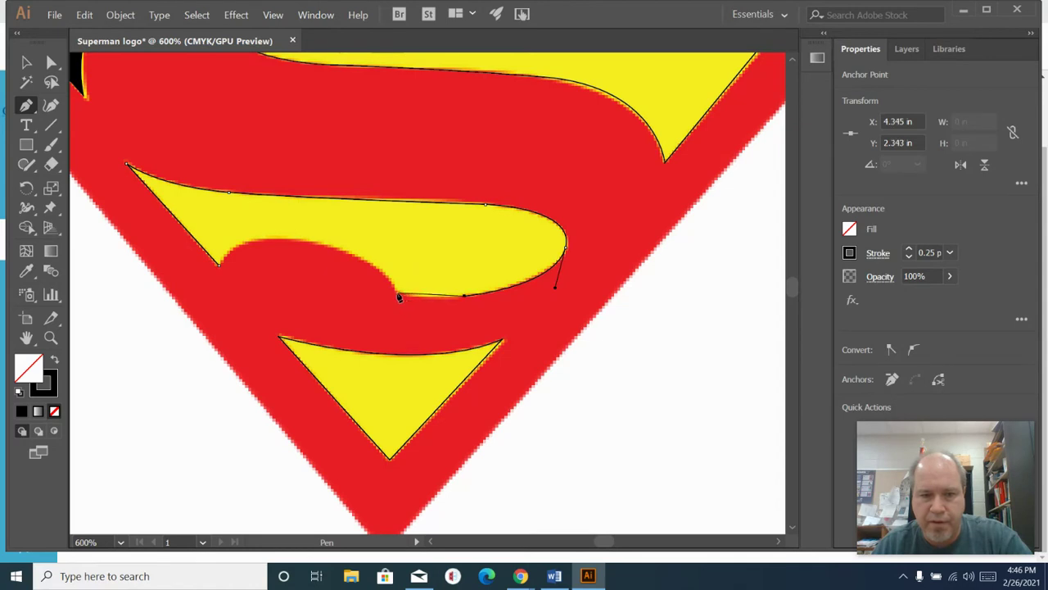
click(399, 295)
drag(316, 241, 257, 237)
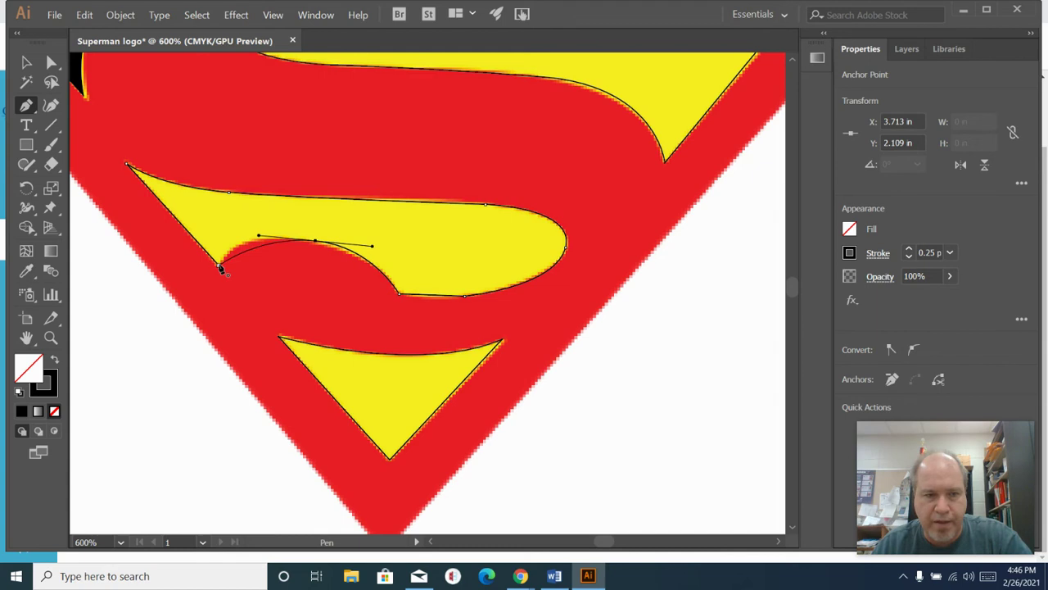
drag(221, 269, 214, 289)
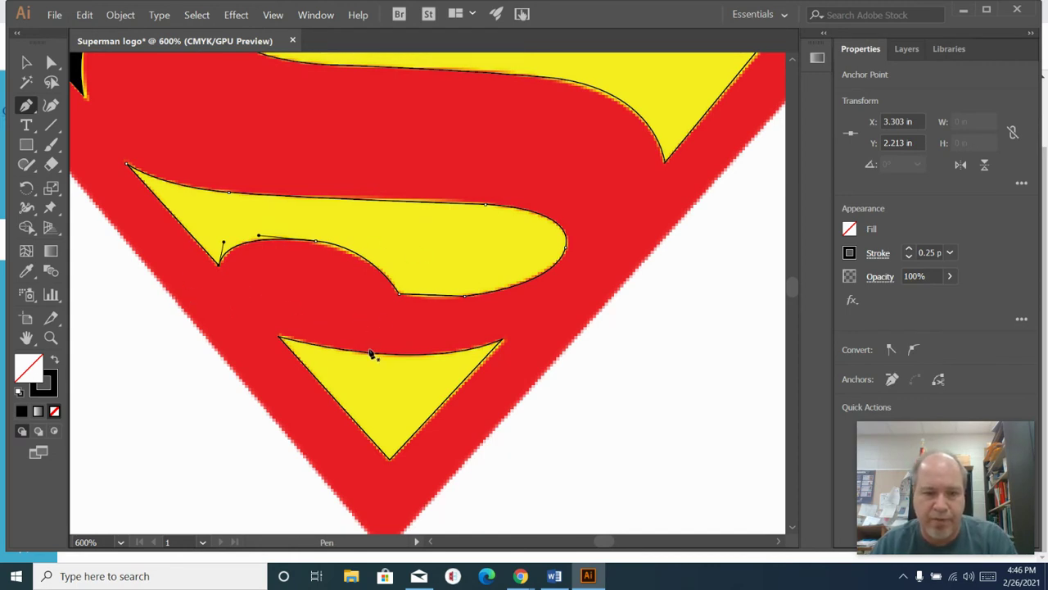
Fill the traced lower shape with black.
scroll(451, 351, up, 1)
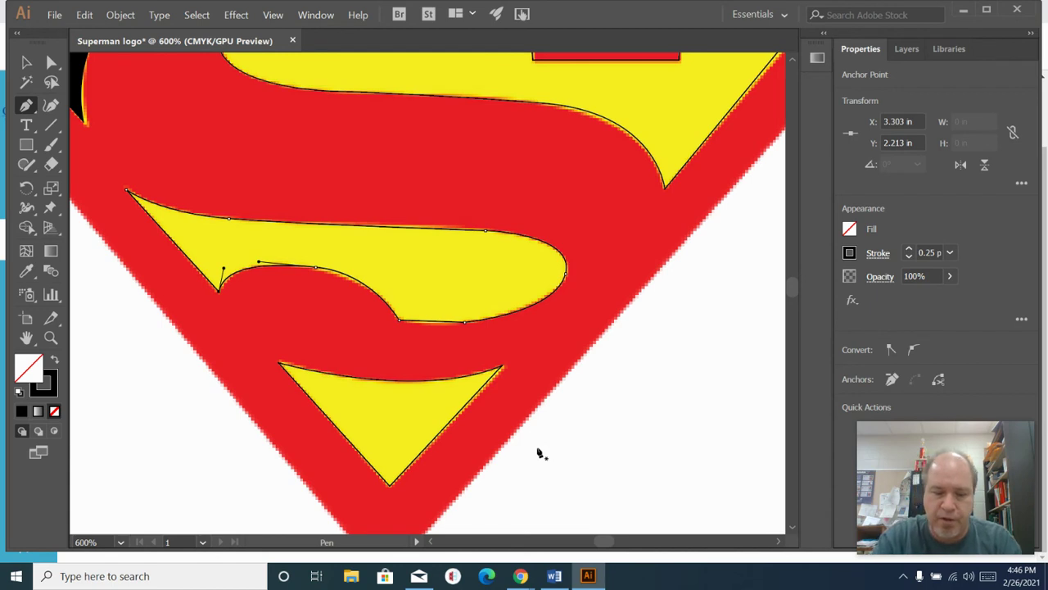
key(ctrl+minus)
key(ctrl+minus)
key(ctrl+minus)
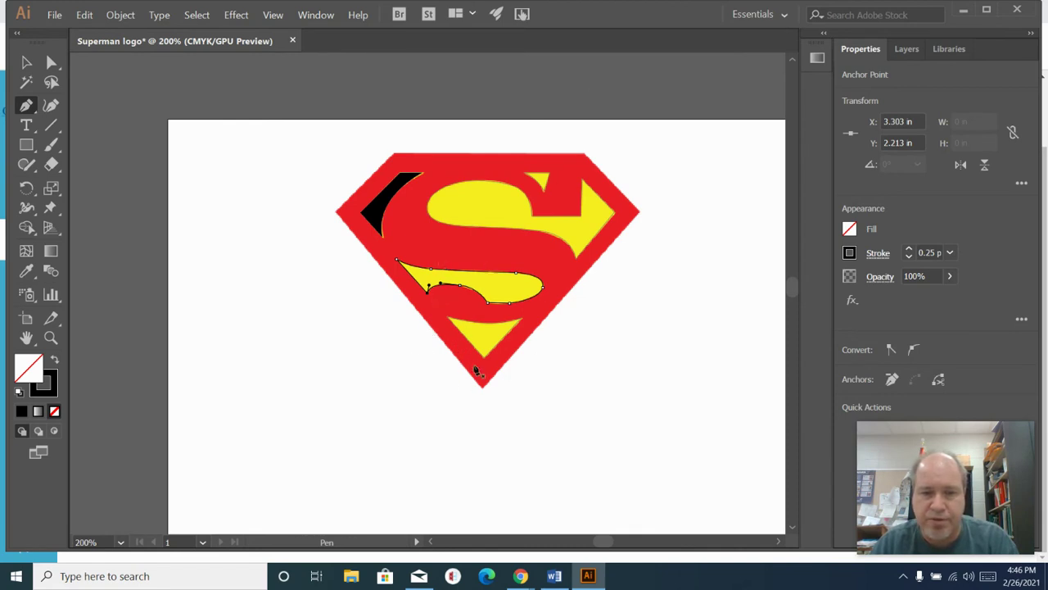
click(850, 230)
click(706, 288)
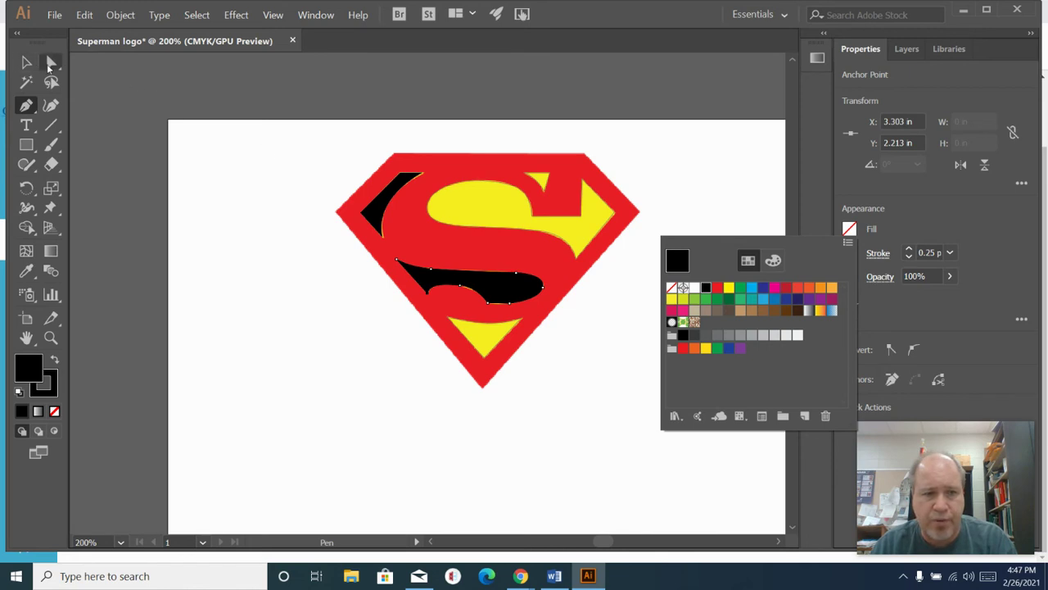
key(Escape)
ctrl+click(492, 228)
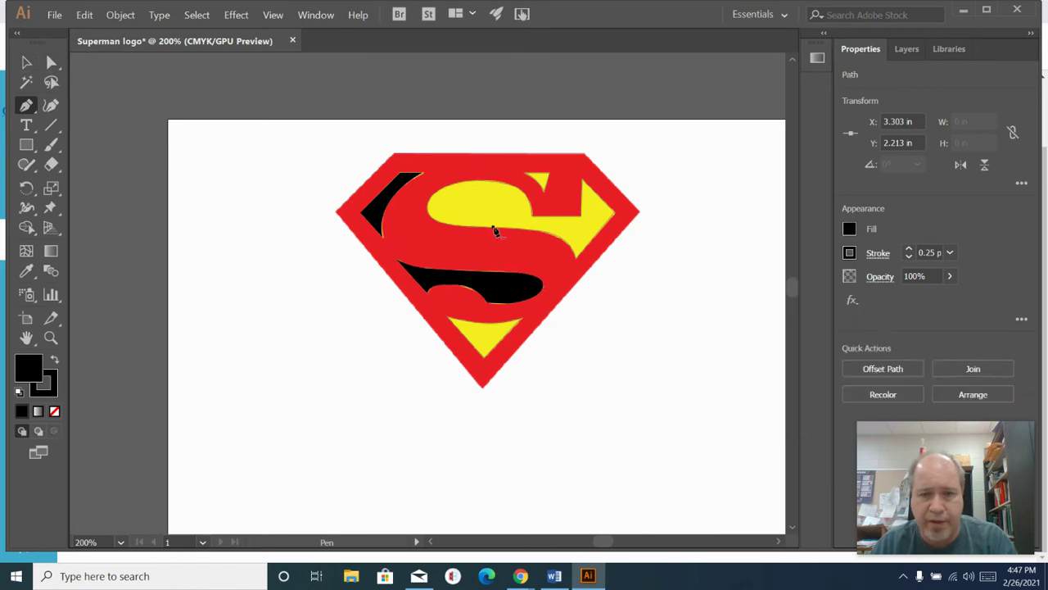
click(485, 225)
click(486, 221)
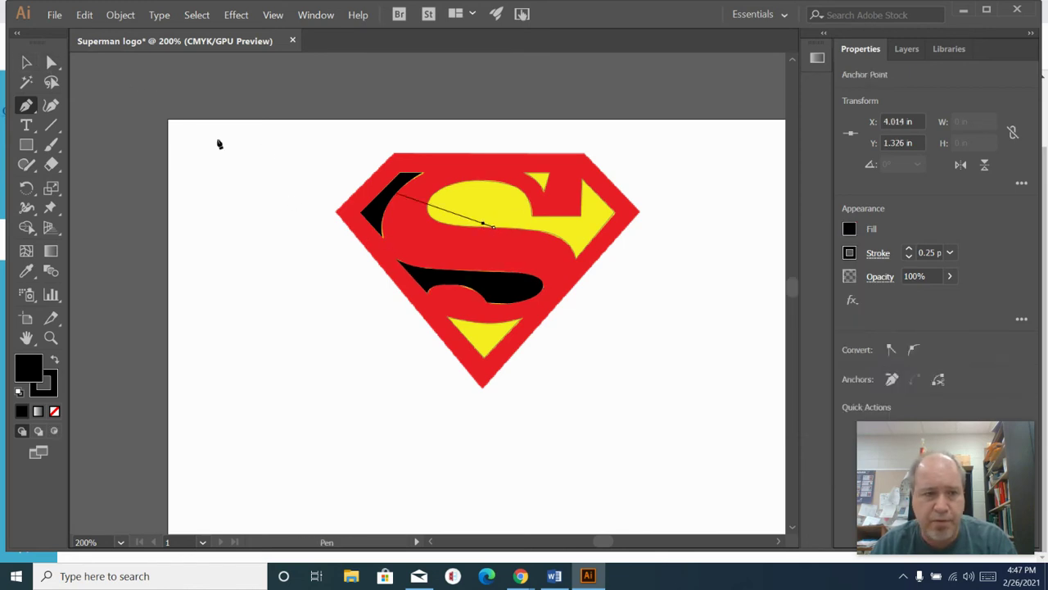
click(84, 15)
click(83, 30)
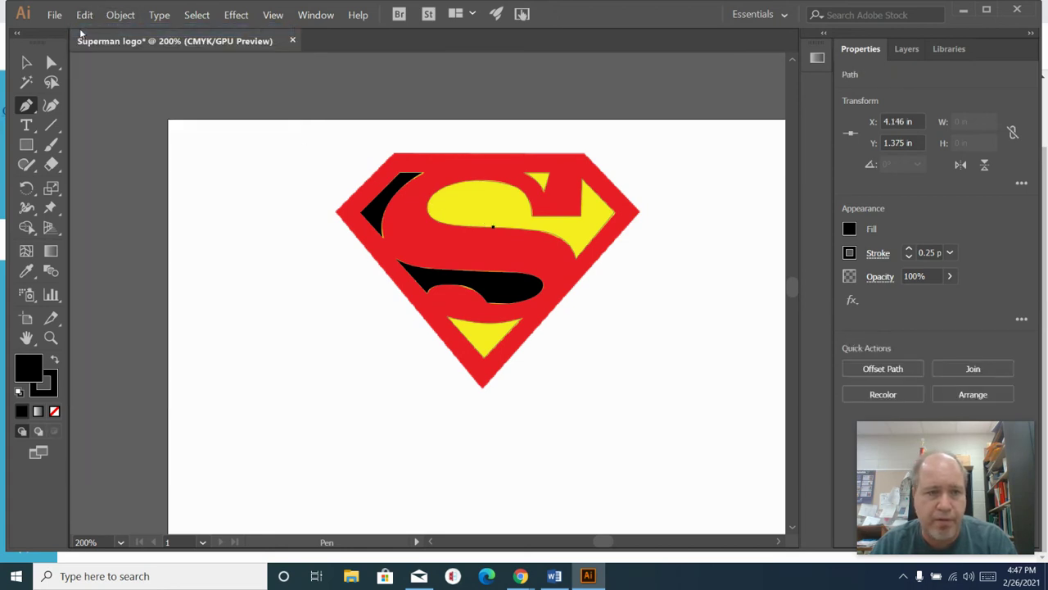
Select the large upper shape's outline with the Selection tool and fill it with black.
click(26, 62)
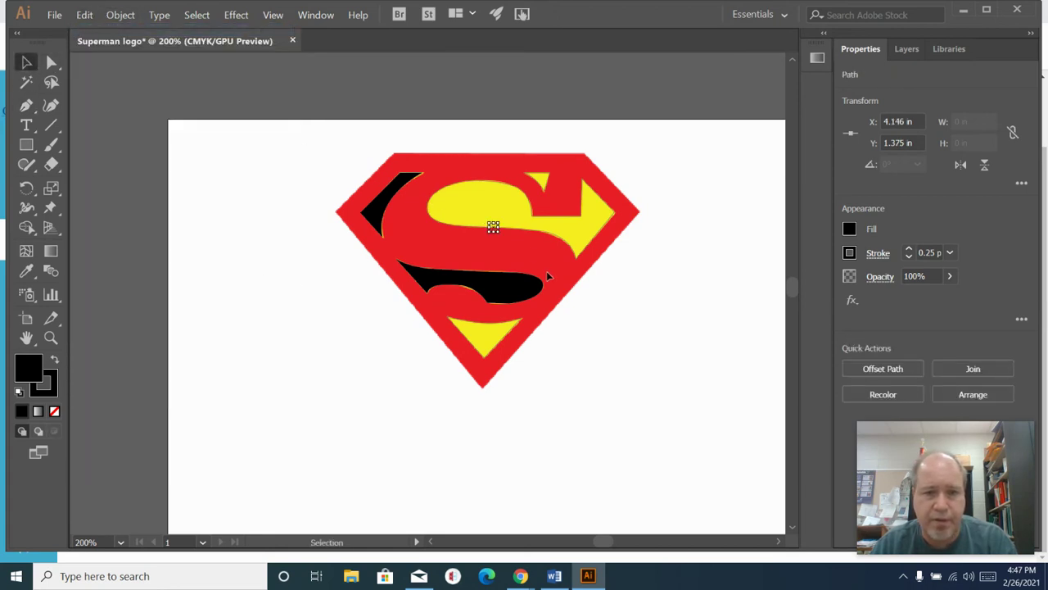
click(472, 232)
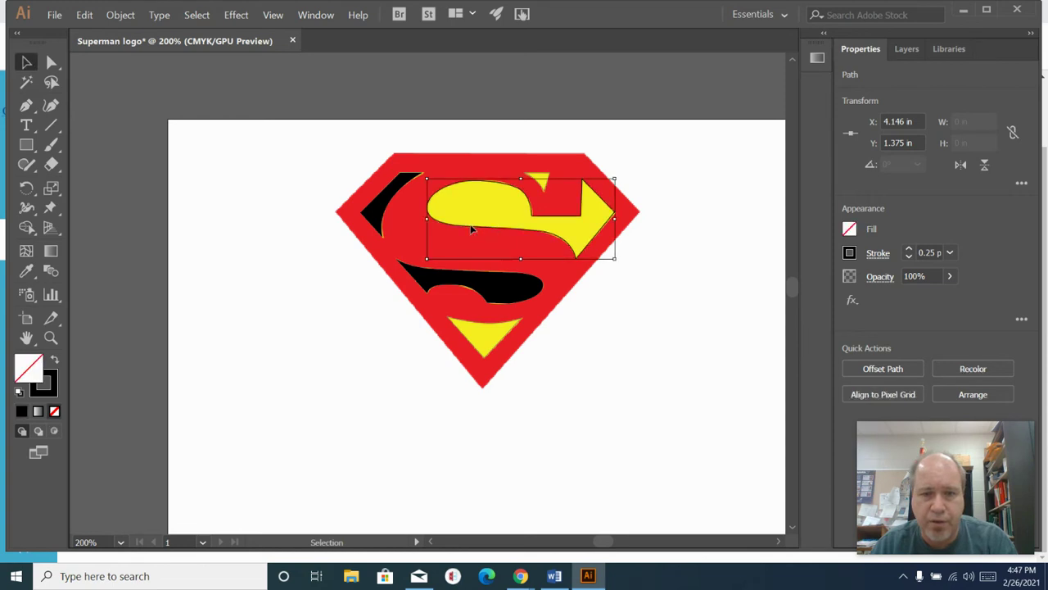
click(850, 229)
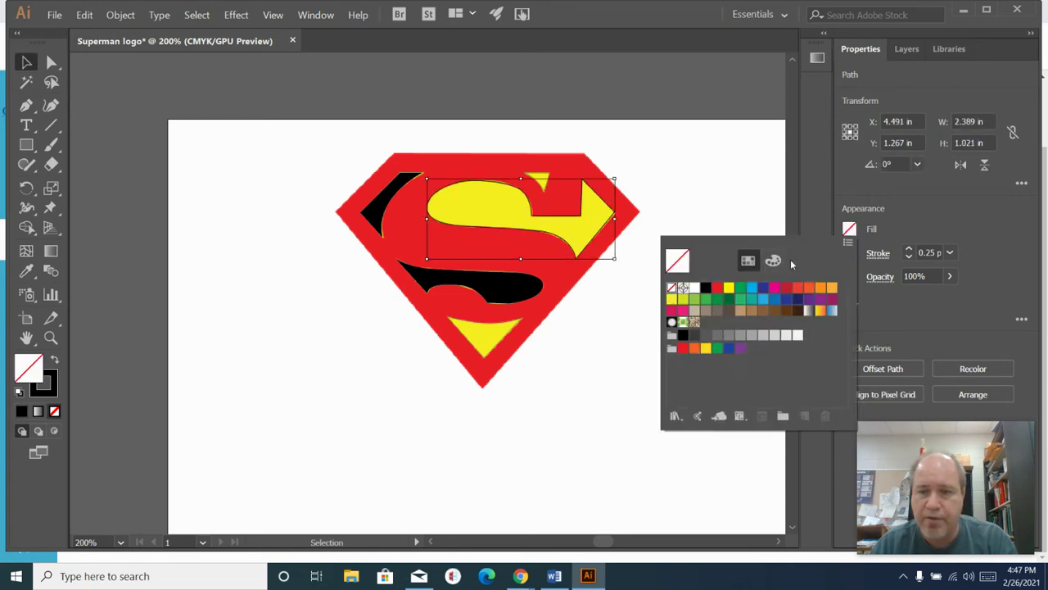
click(706, 288)
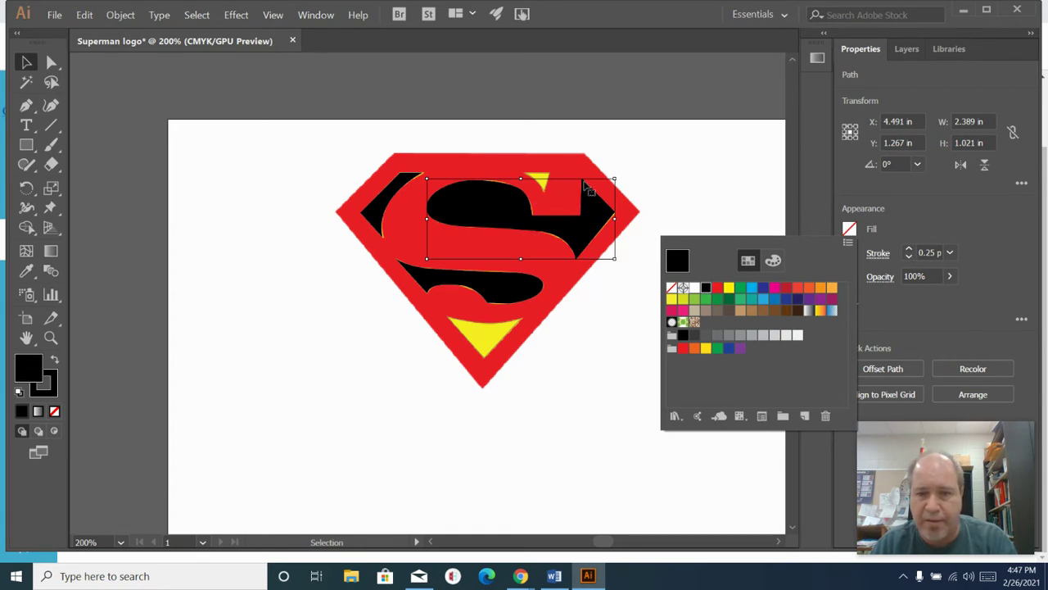
click(618, 100)
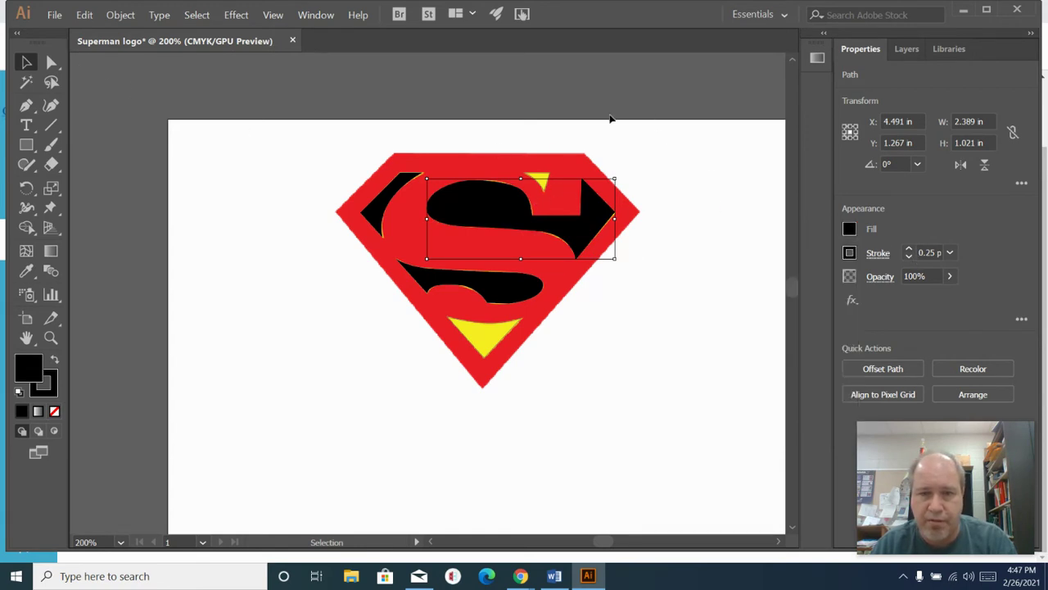
Fill the small triangular shape above the large upper shape with black, leaving nothing selected.
click(547, 184)
click(541, 179)
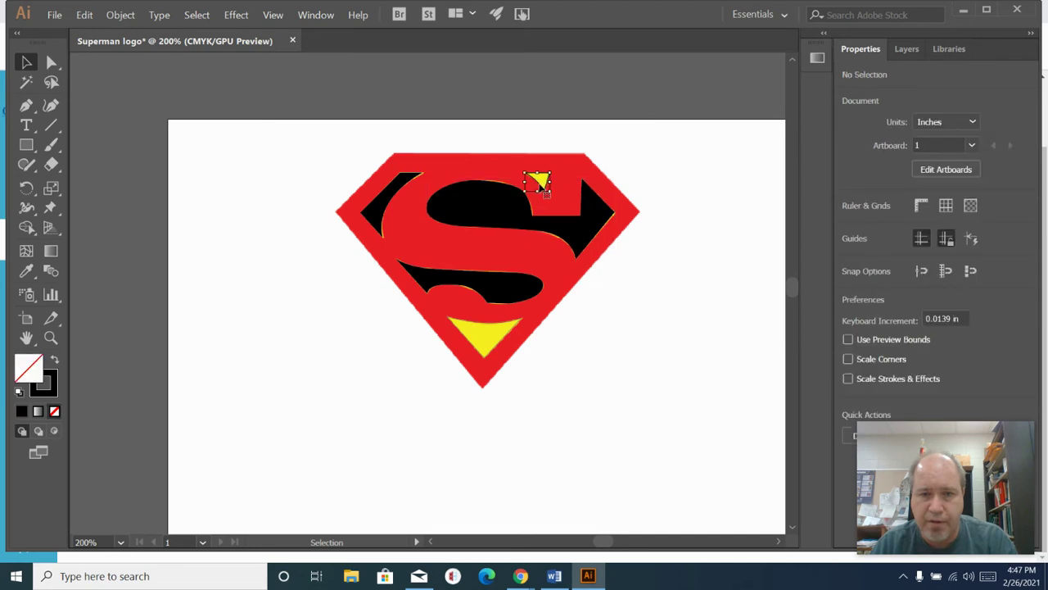
click(851, 230)
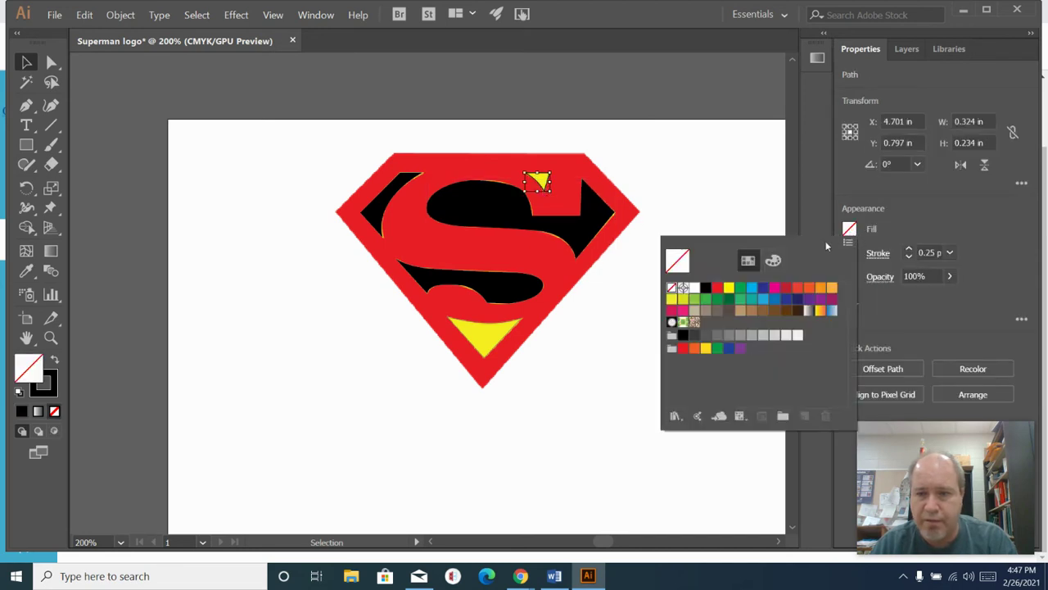
click(707, 289)
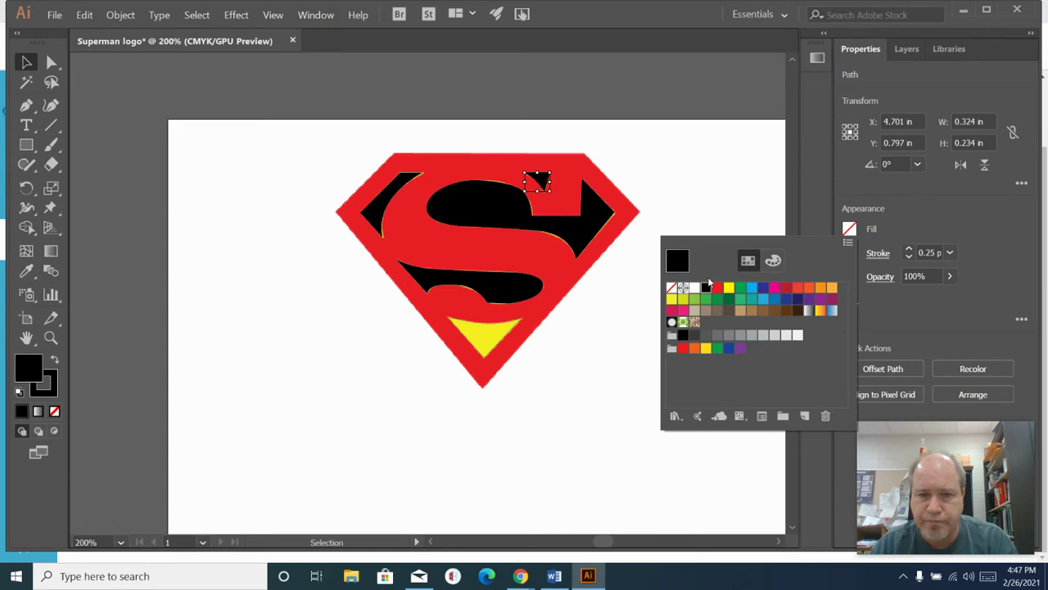
click(724, 100)
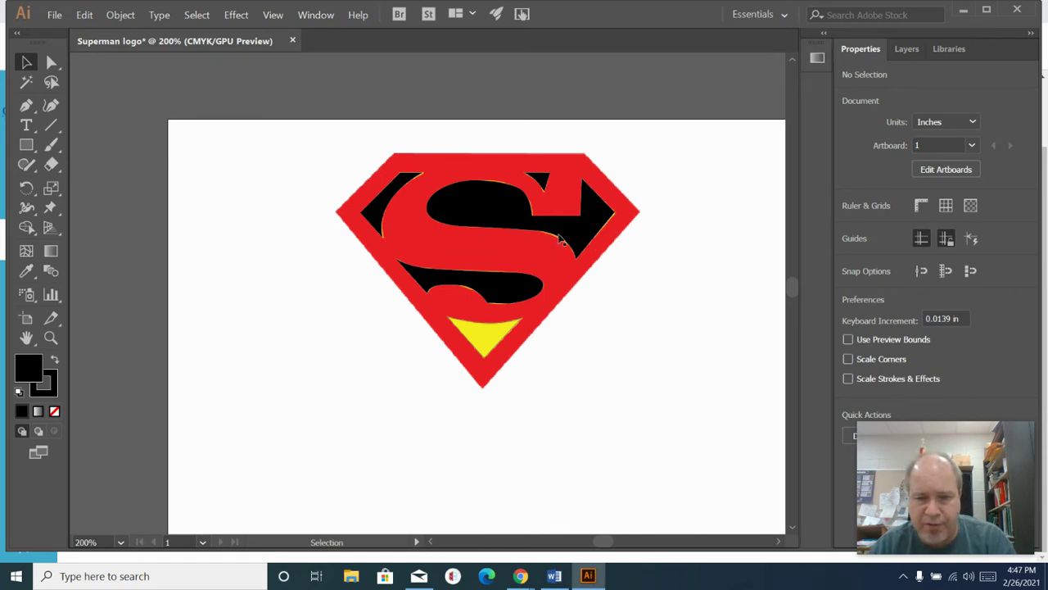
Thicken the large upper shape's stroke to 2 pt after trying 0.75 pt, so it covers the yellow edges.
click(601, 231)
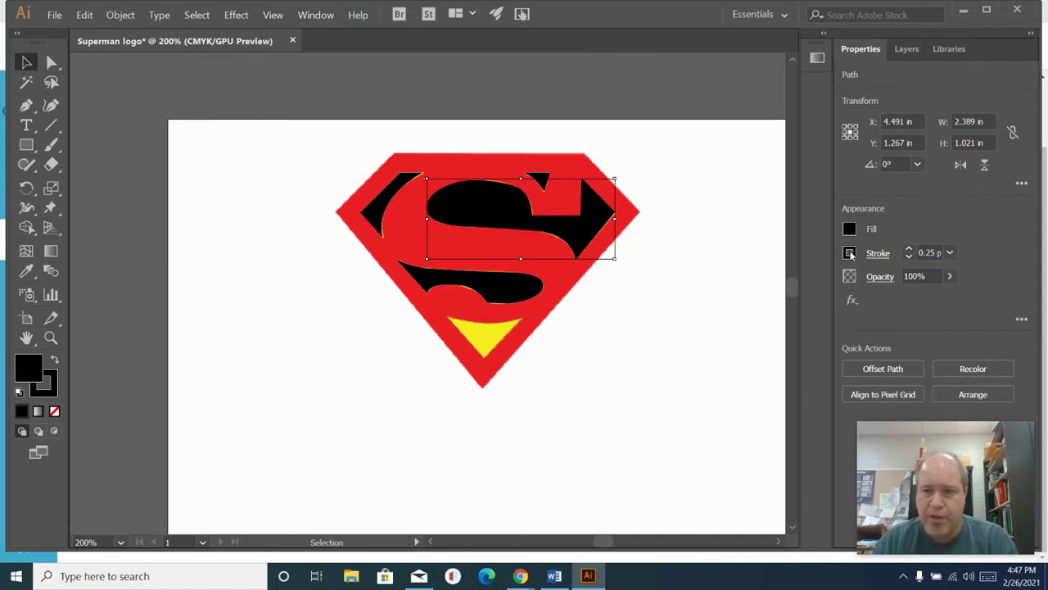
click(950, 253)
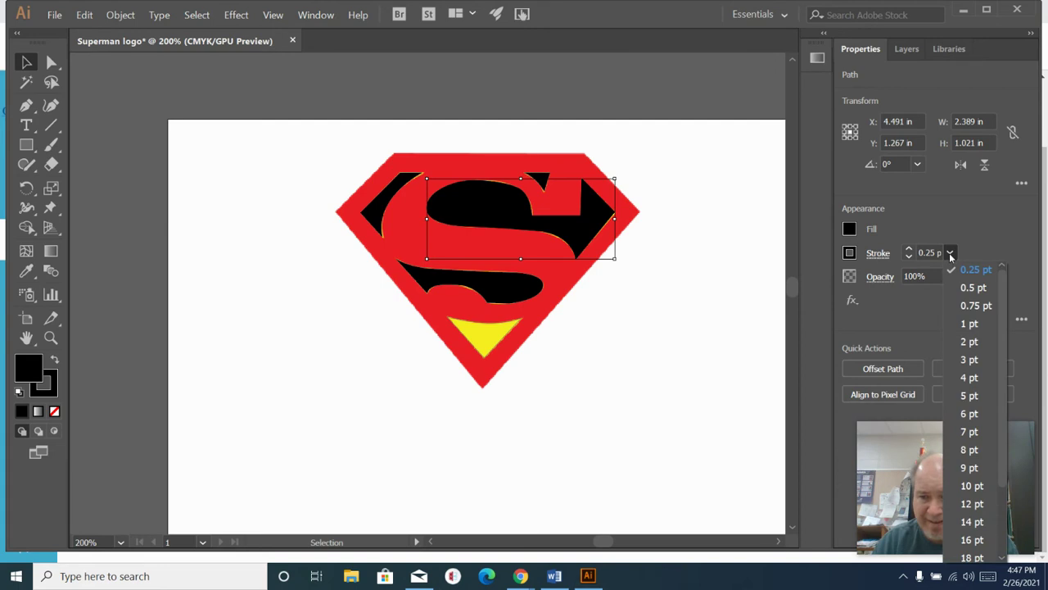
click(955, 306)
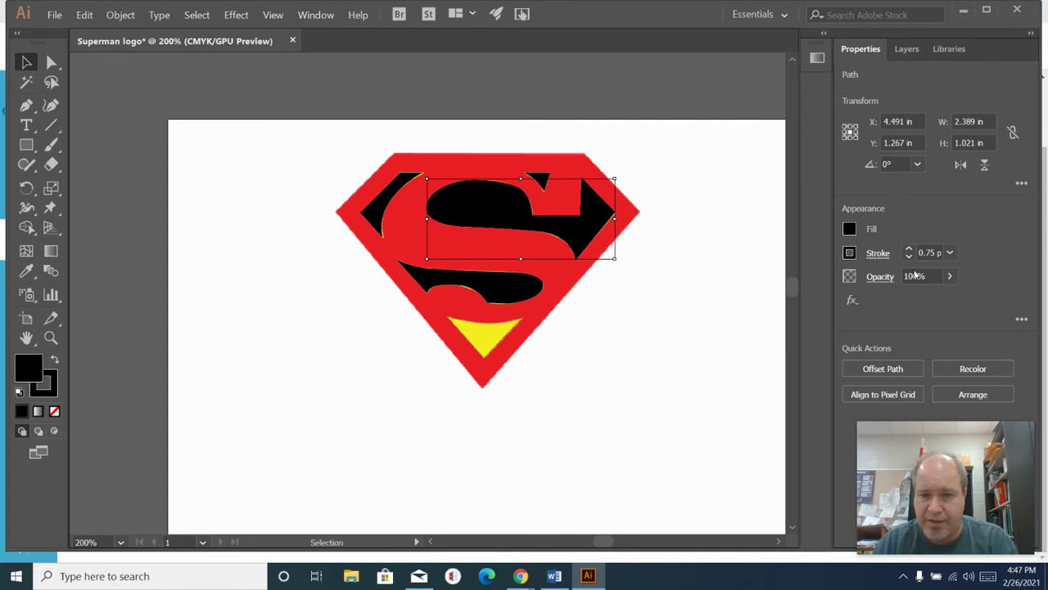
click(950, 253)
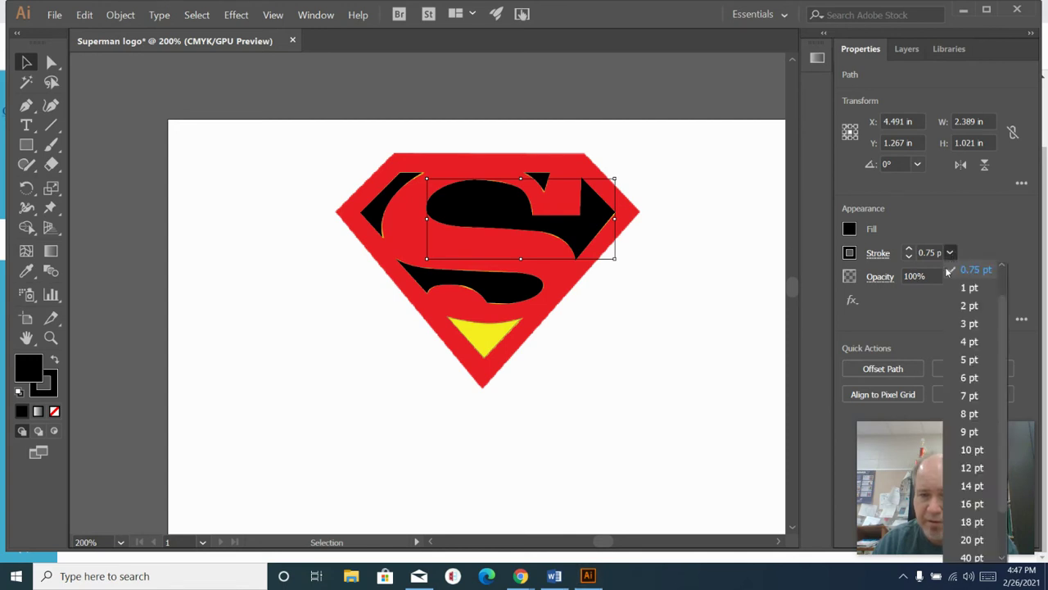
click(953, 309)
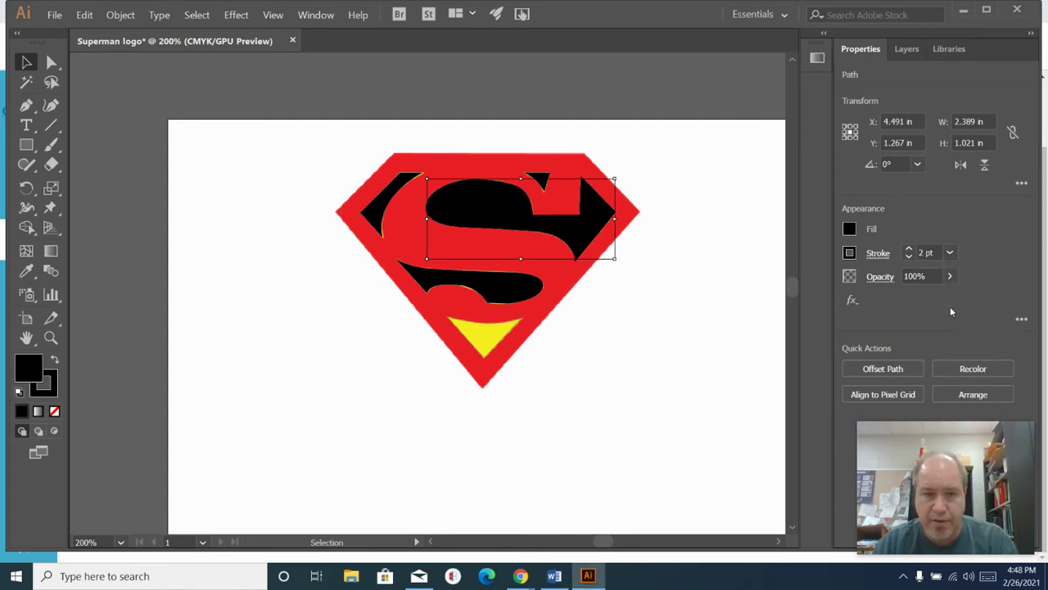
Give the black shape in the logo's upper-left corner a 2 pt stroke after trying 0.75 pt.
click(383, 223)
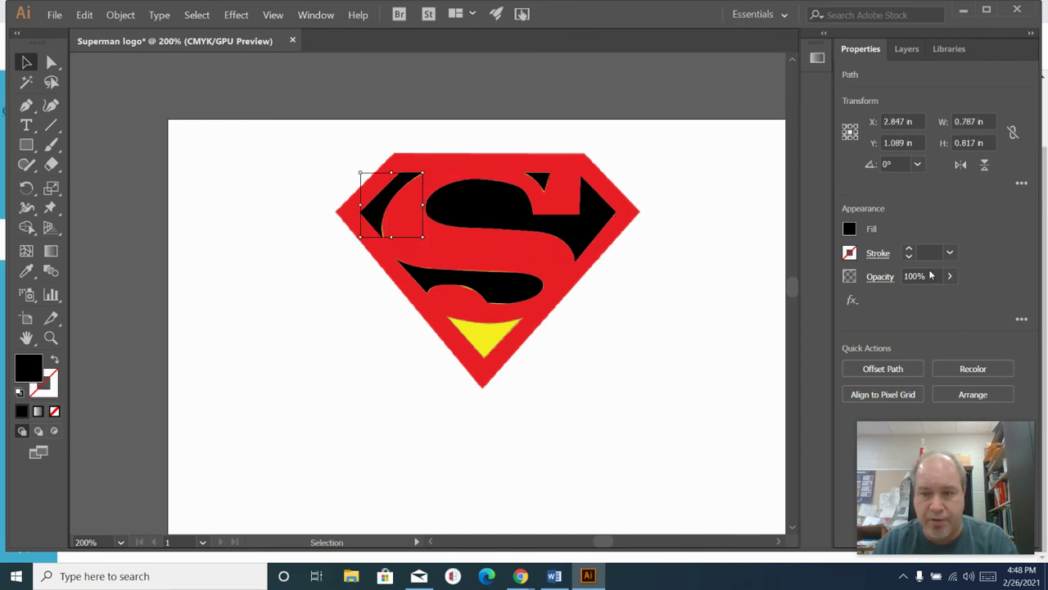
click(951, 253)
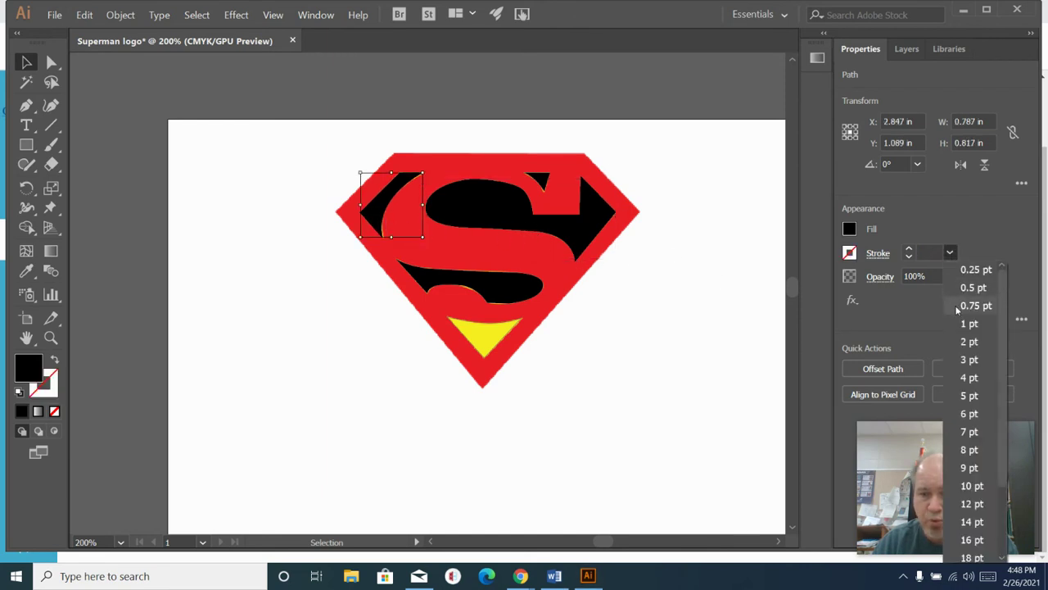
click(955, 304)
click(951, 253)
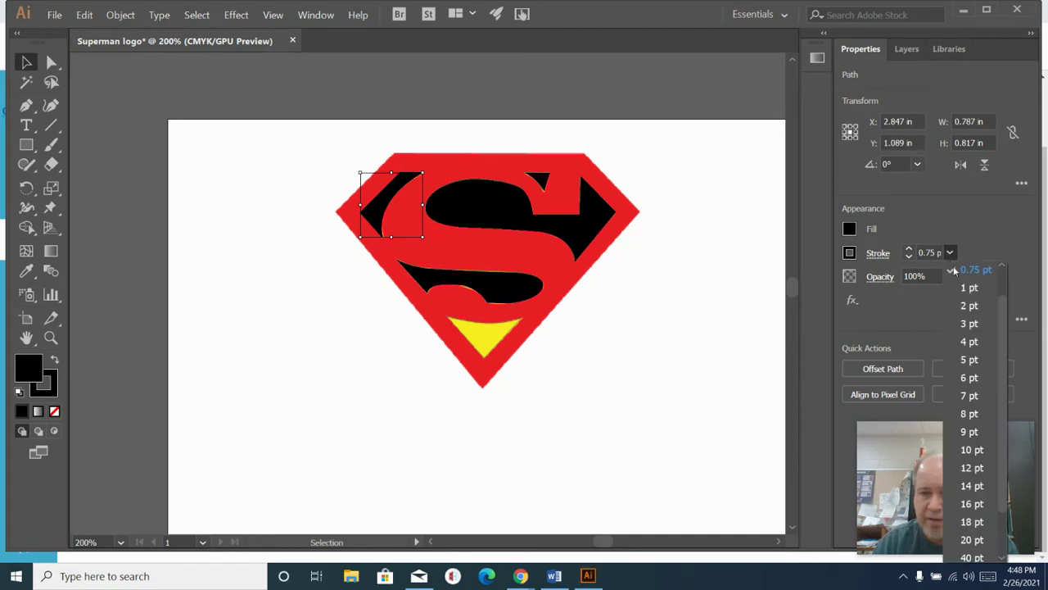
click(956, 323)
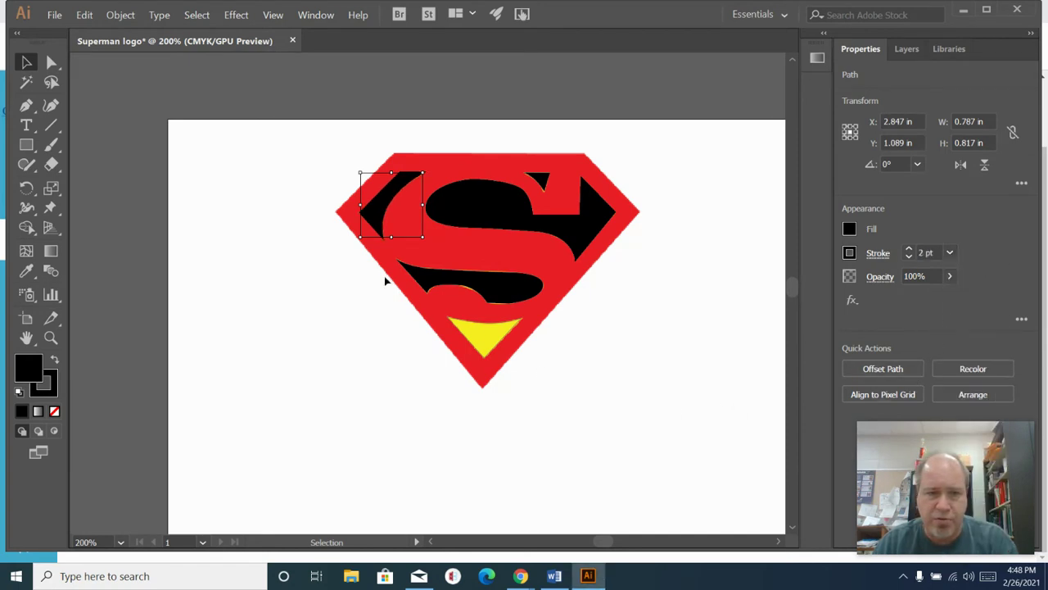
Set the stroke of the small triangular shape near the logo's top edge to 2 pt and leave nothing selected.
click(536, 181)
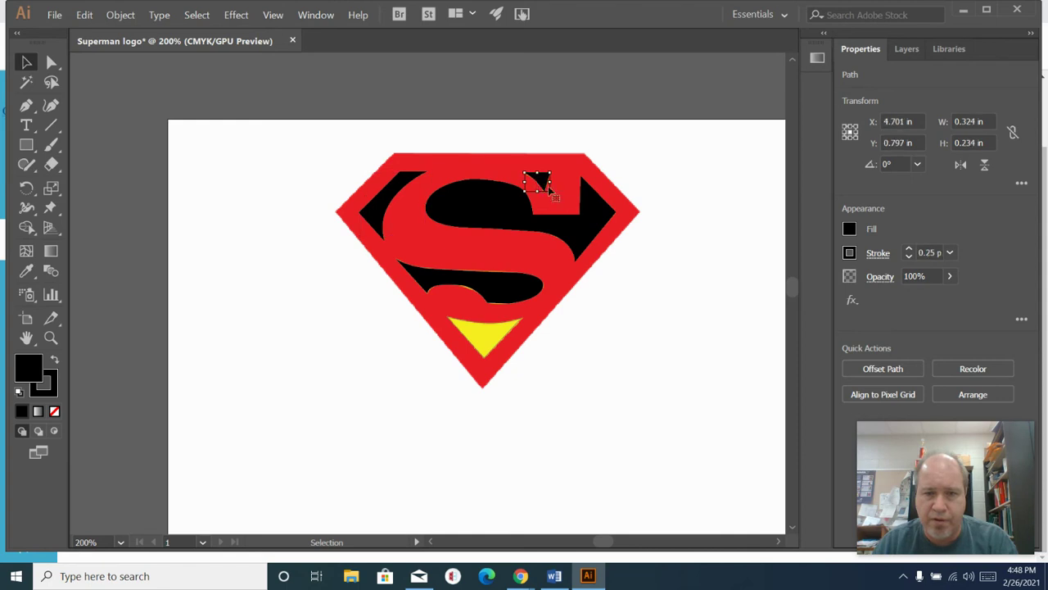
click(951, 253)
click(963, 340)
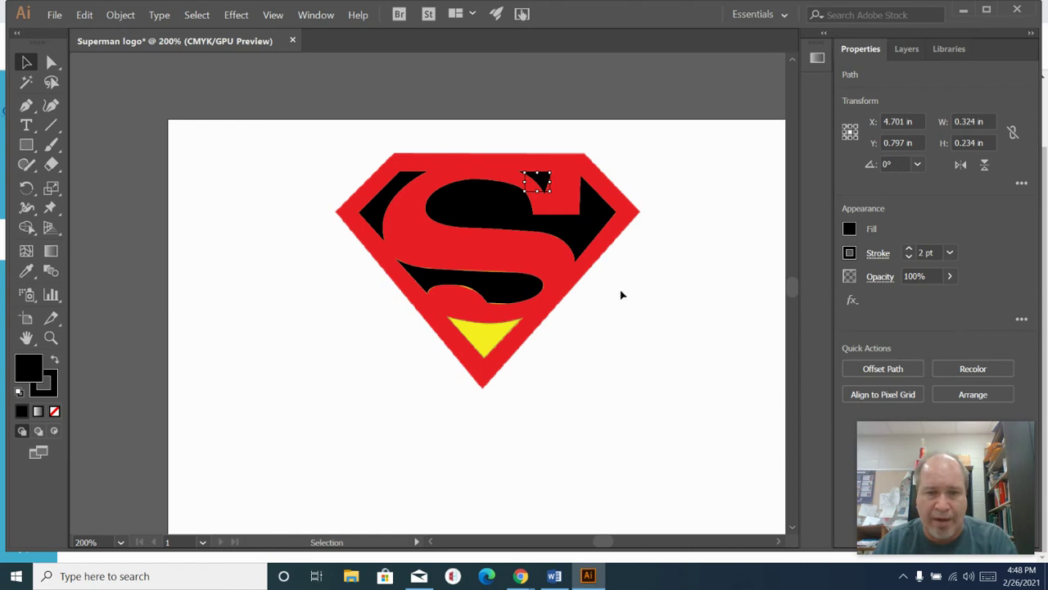
click(618, 312)
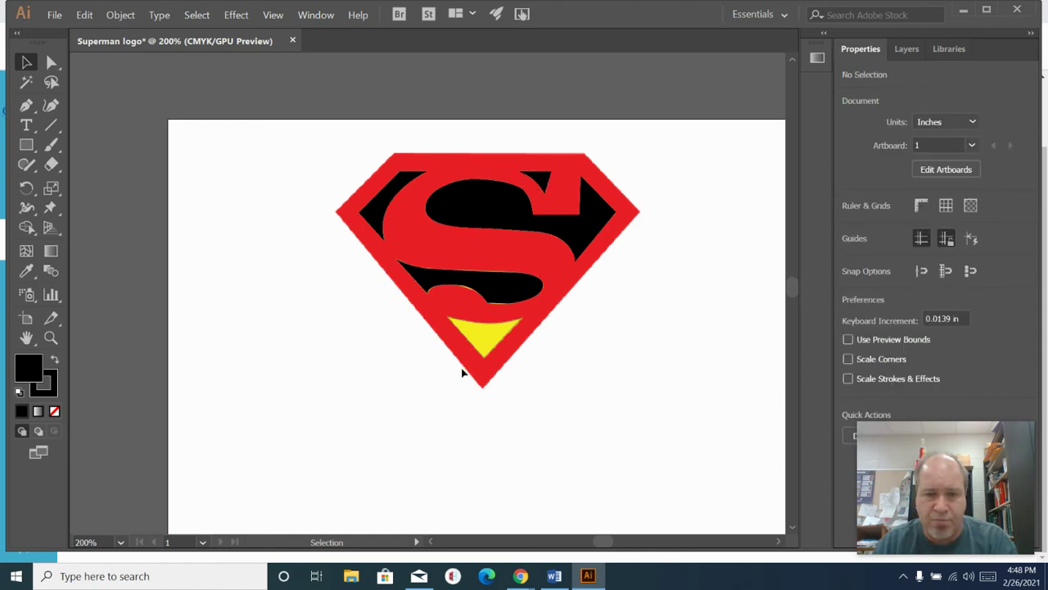
Thicken the stroke of the black lower curved shape to 2 pt and deselect it.
click(480, 299)
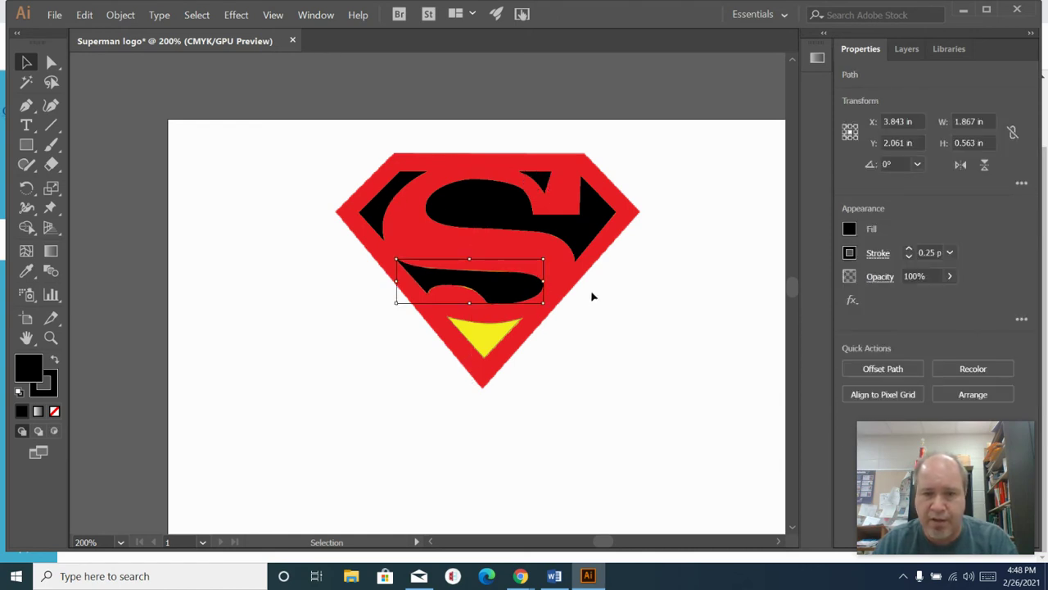
click(950, 254)
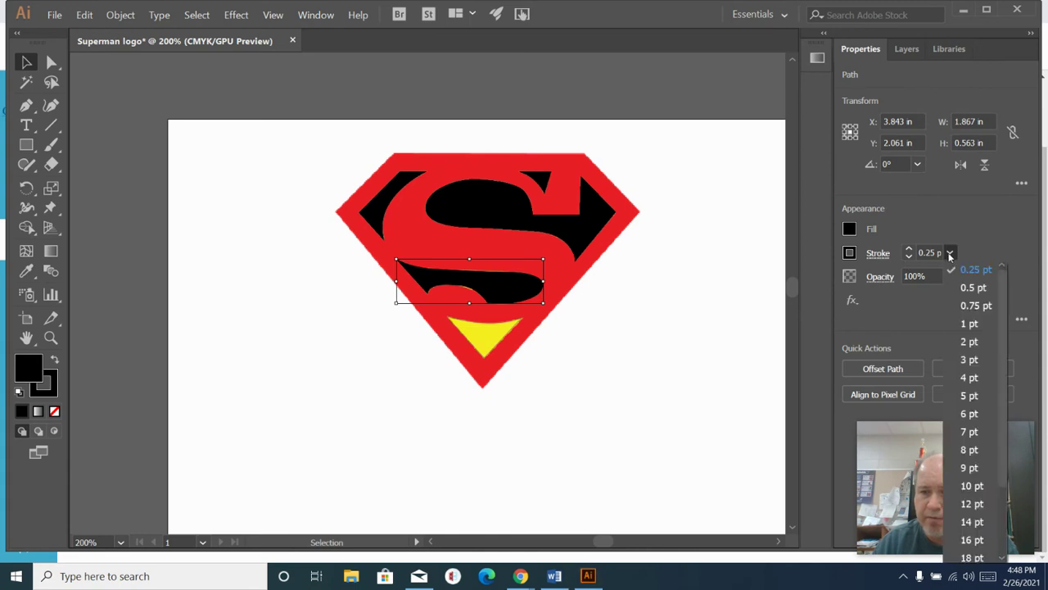
click(967, 341)
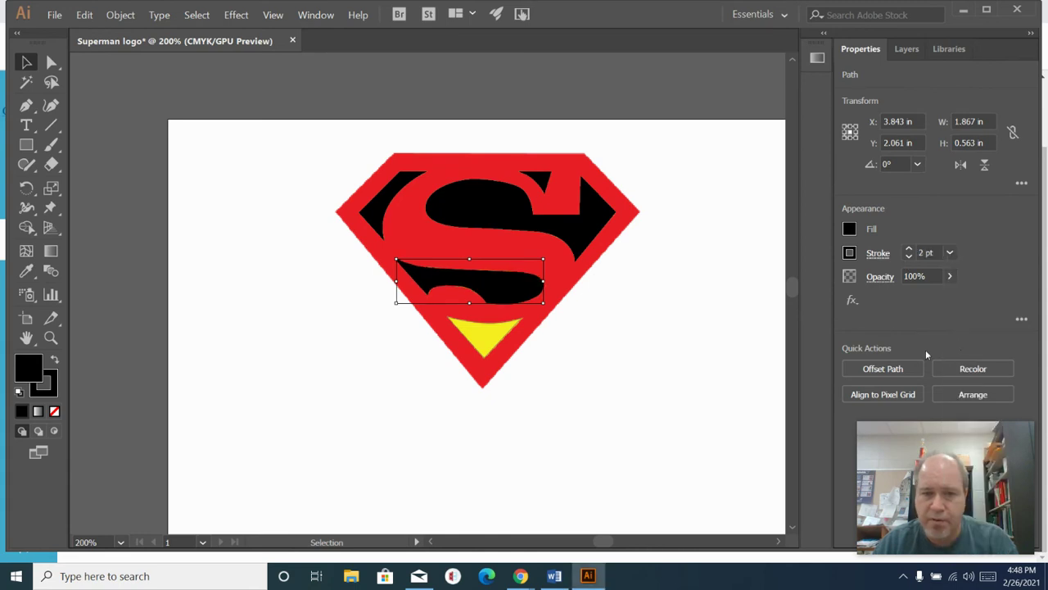
key(ctrl+h)
click(486, 351)
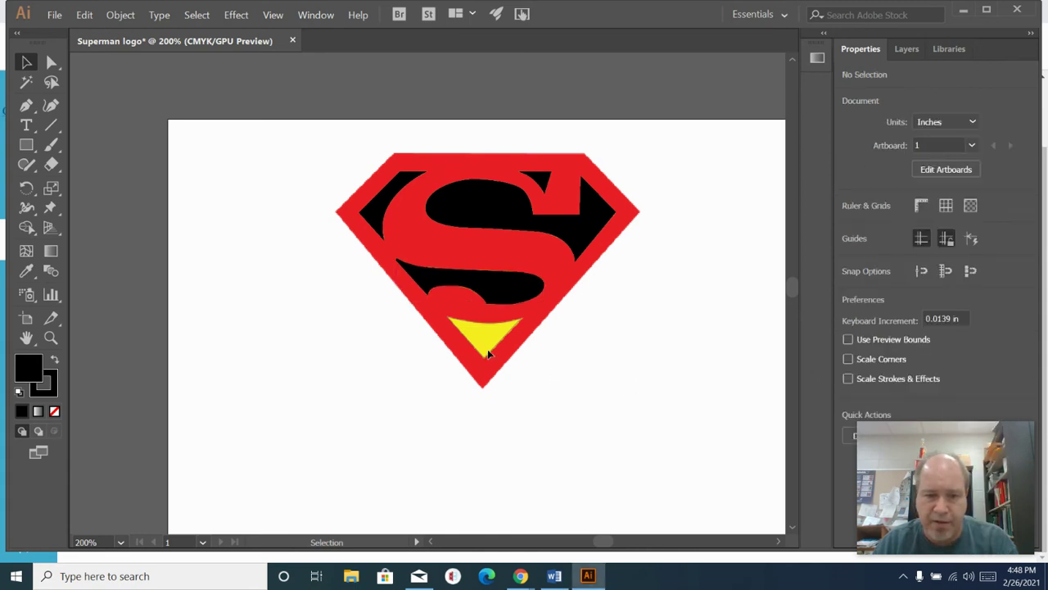
Fill the yellow triangle at the logo's bottom tip with black, set its stroke to 2 pt and deselect it.
click(484, 352)
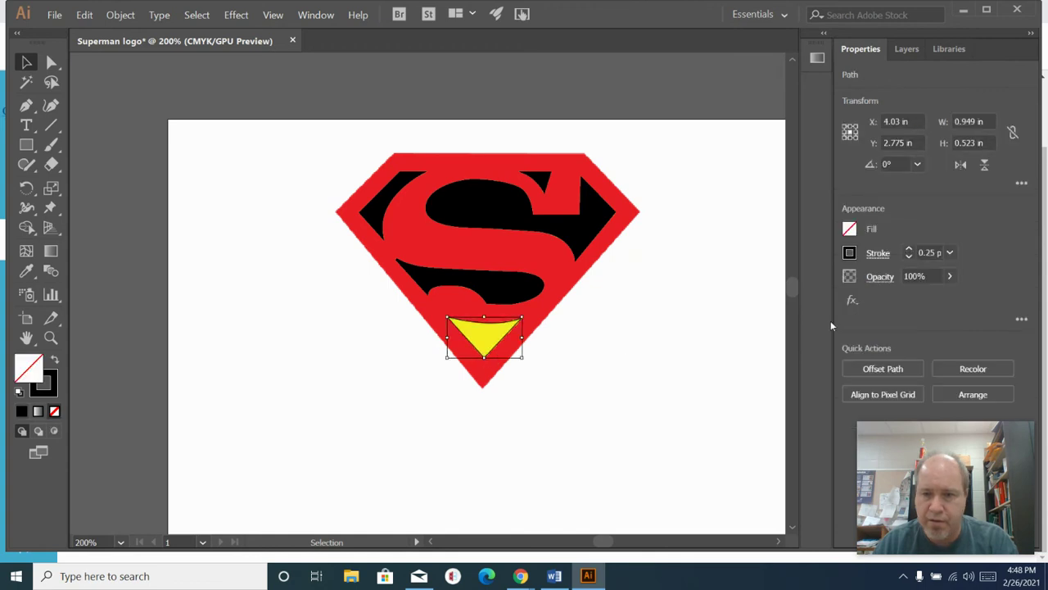
click(850, 228)
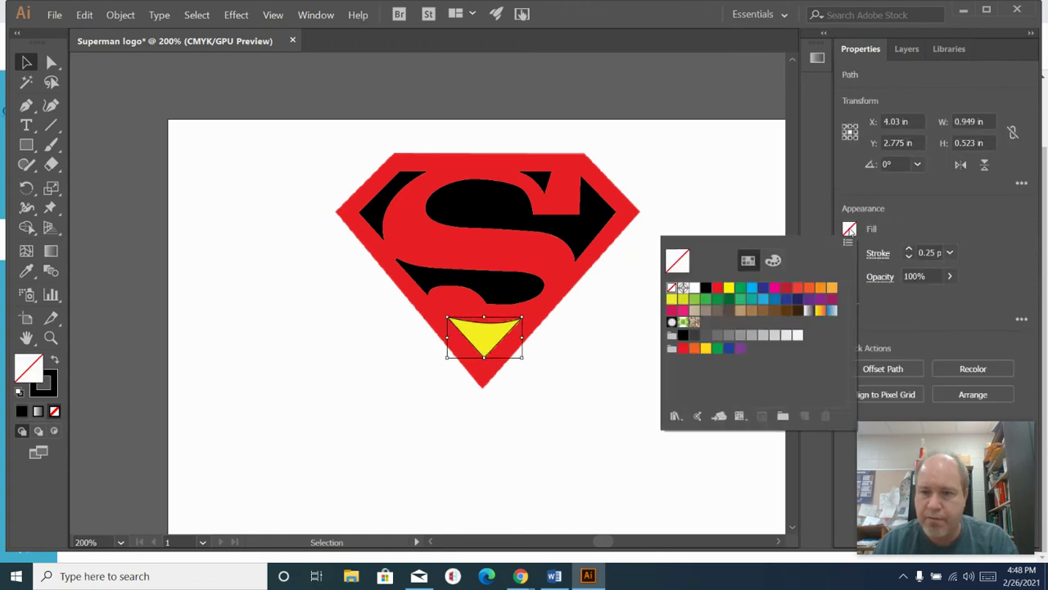
click(706, 288)
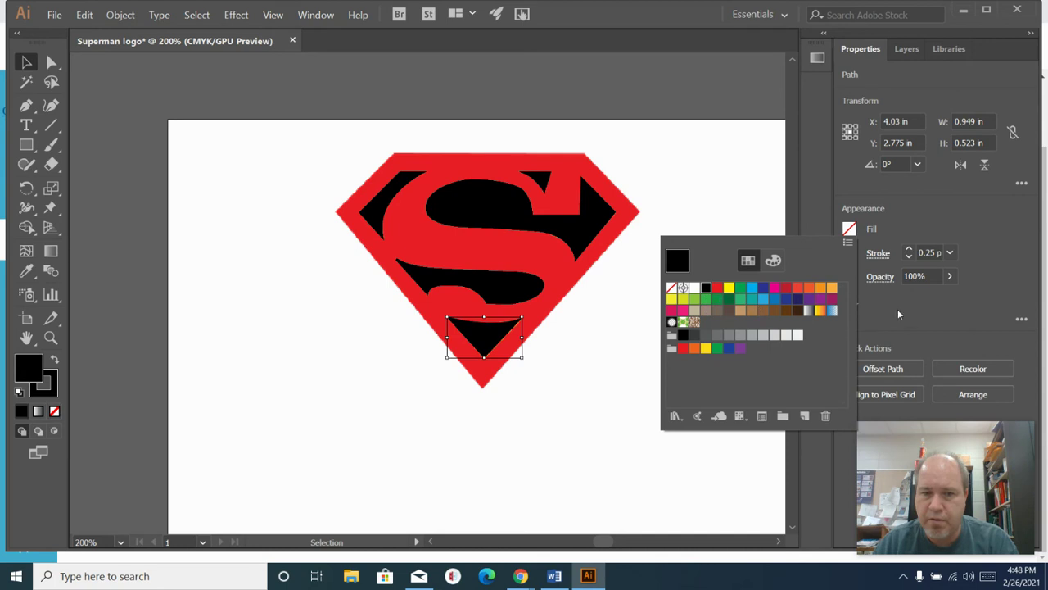
click(950, 254)
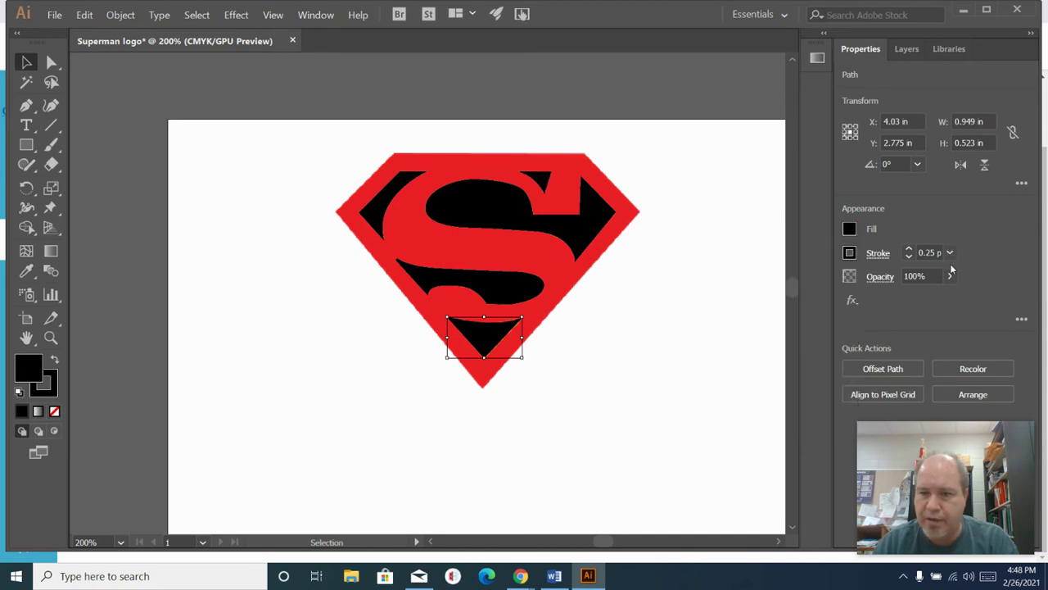
click(950, 254)
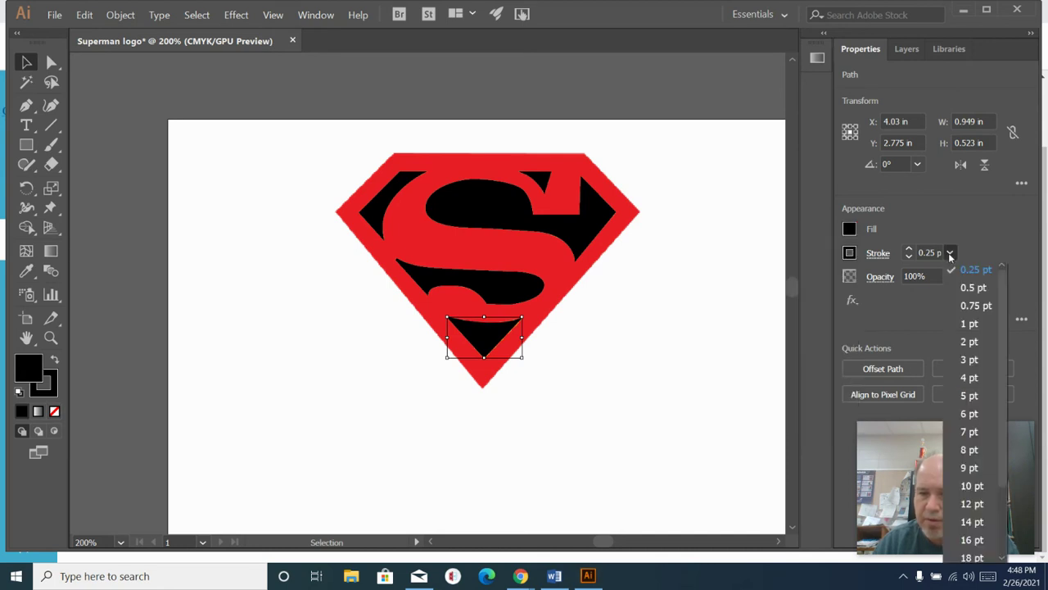
click(968, 341)
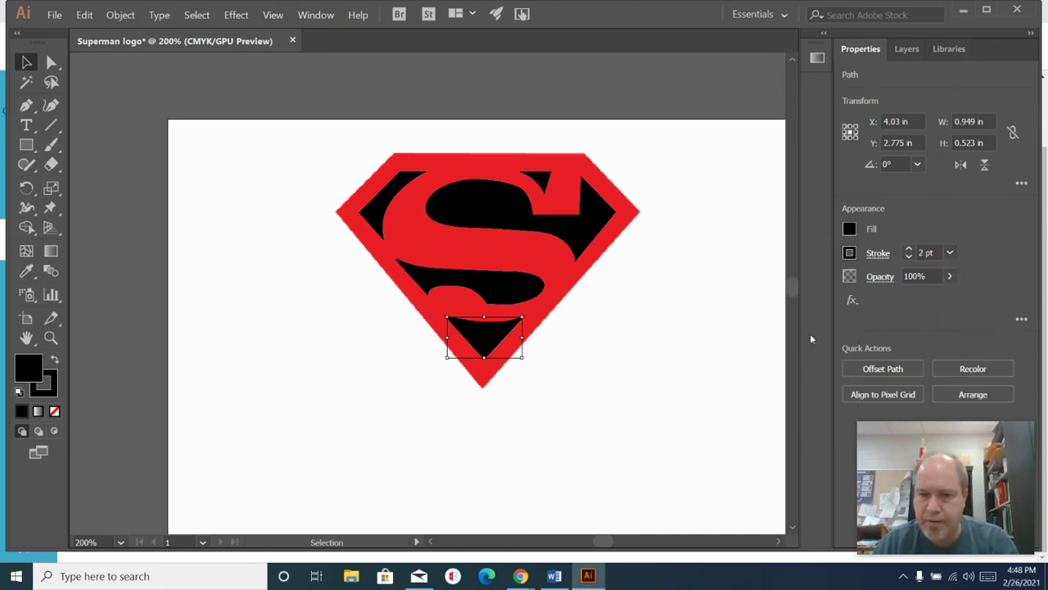
click(564, 371)
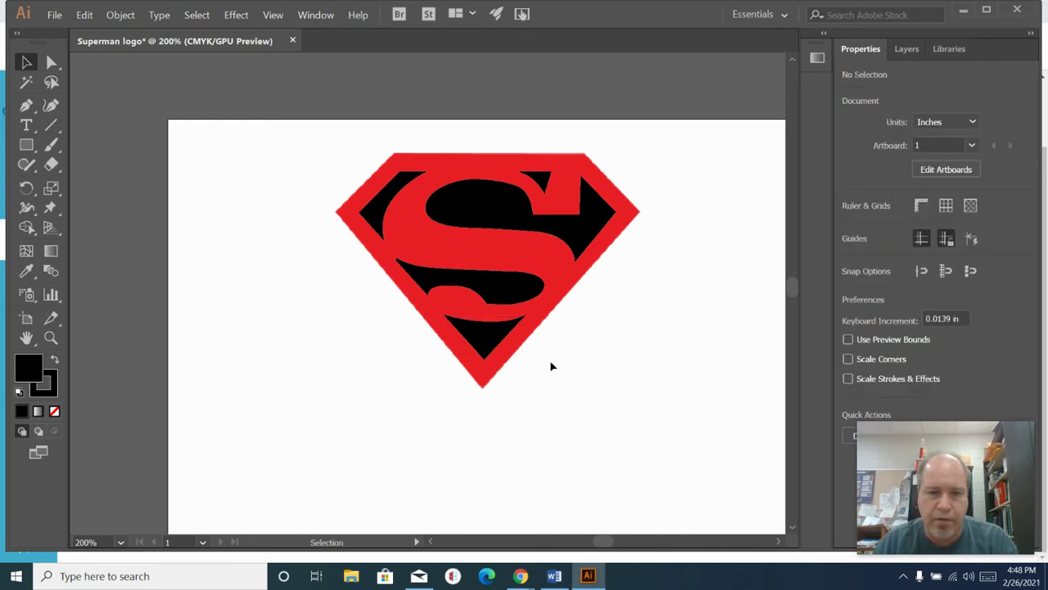
Give the logo's outer diamond outline a 2 pt black stroke, leaving nothing selected.
click(338, 215)
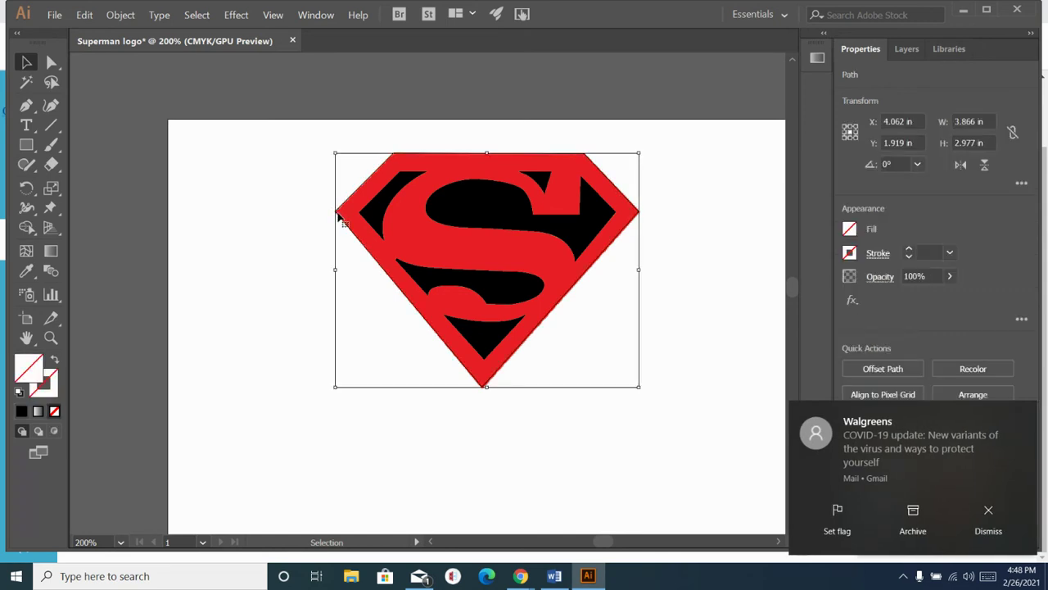
click(949, 250)
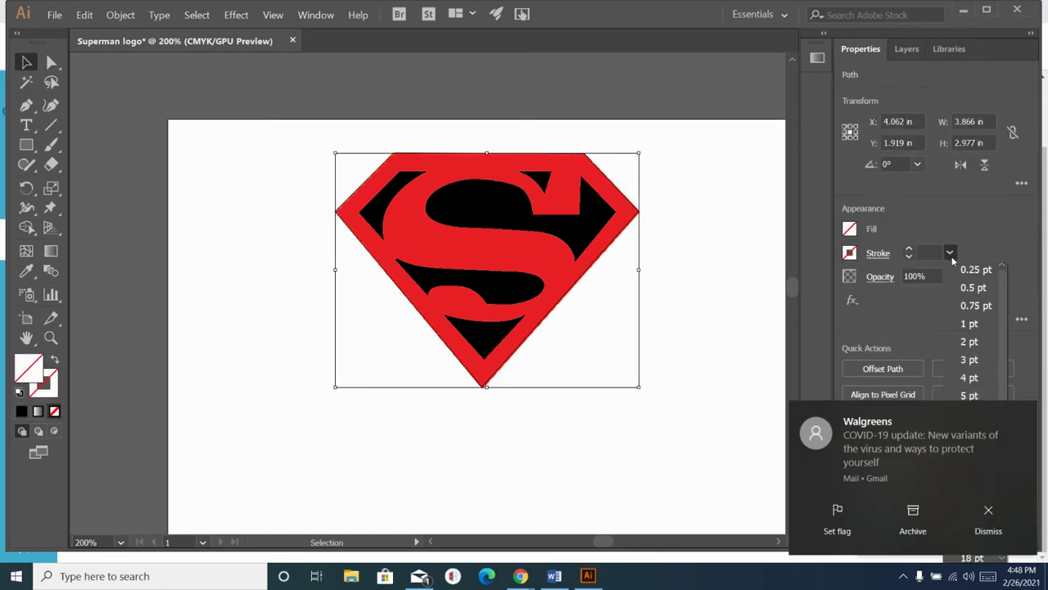
click(967, 342)
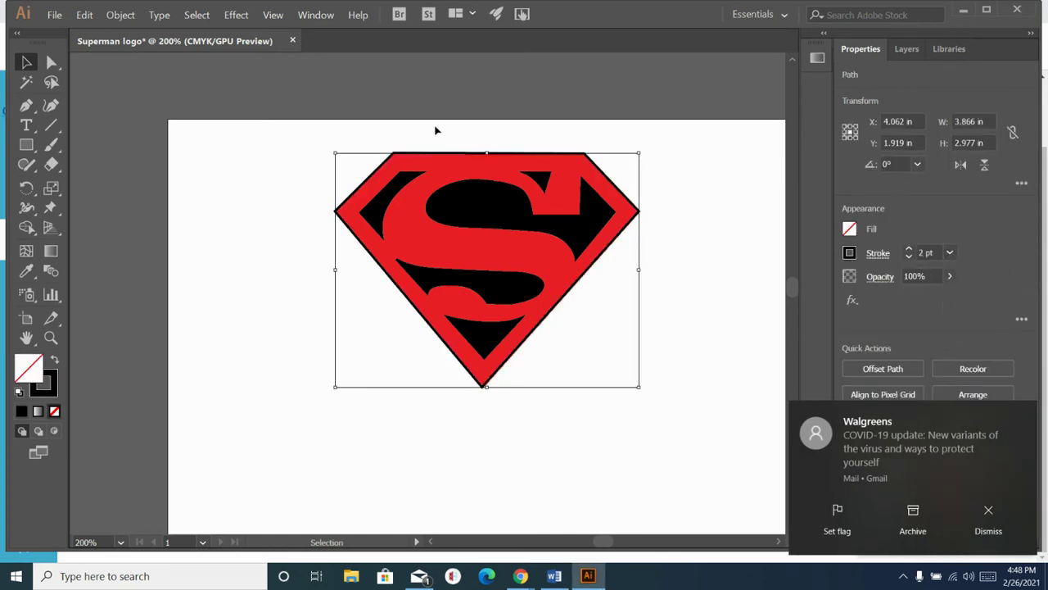
click(366, 85)
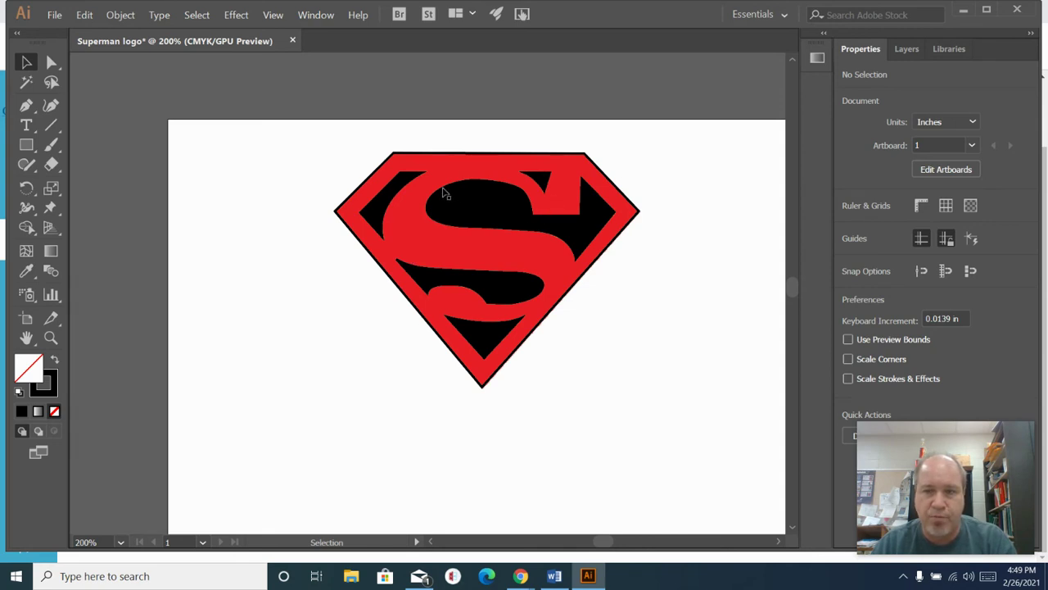
Hide Layer 1 with the original logo image and group all the traced shapes together.
click(908, 49)
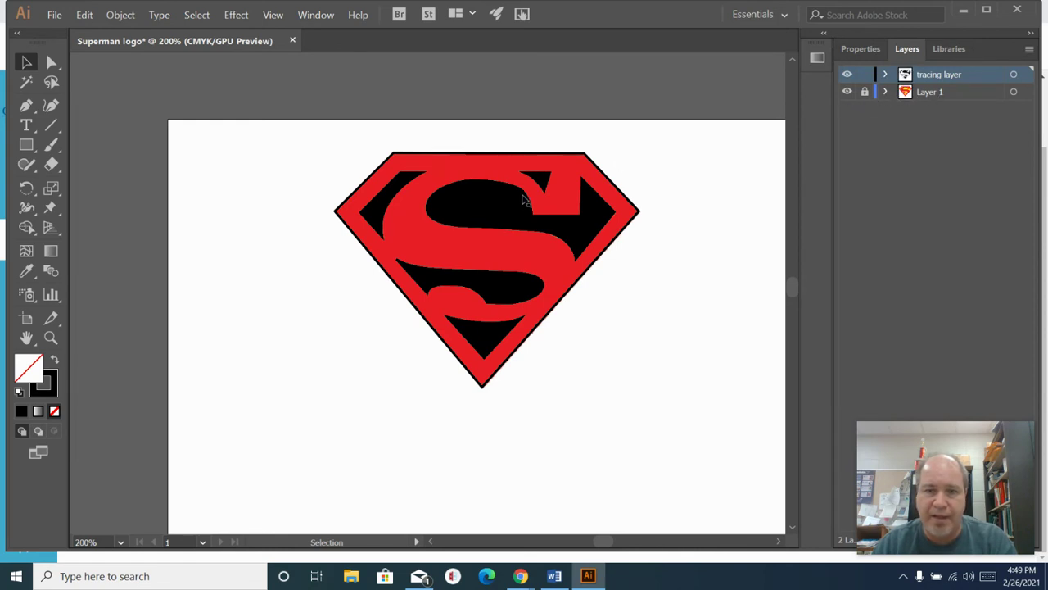
click(847, 93)
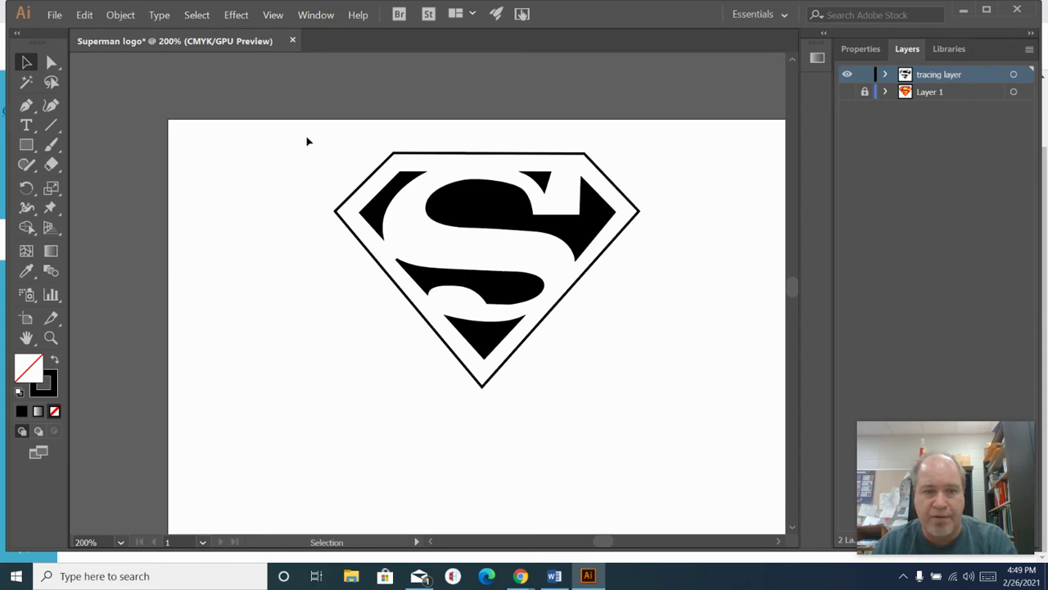
drag(316, 141, 673, 420)
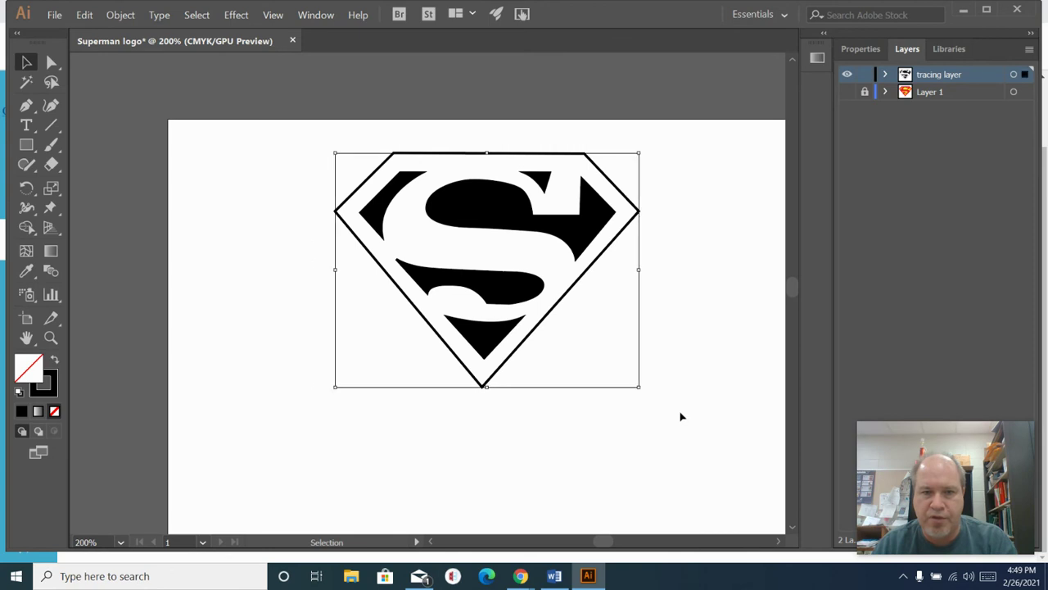
click(115, 17)
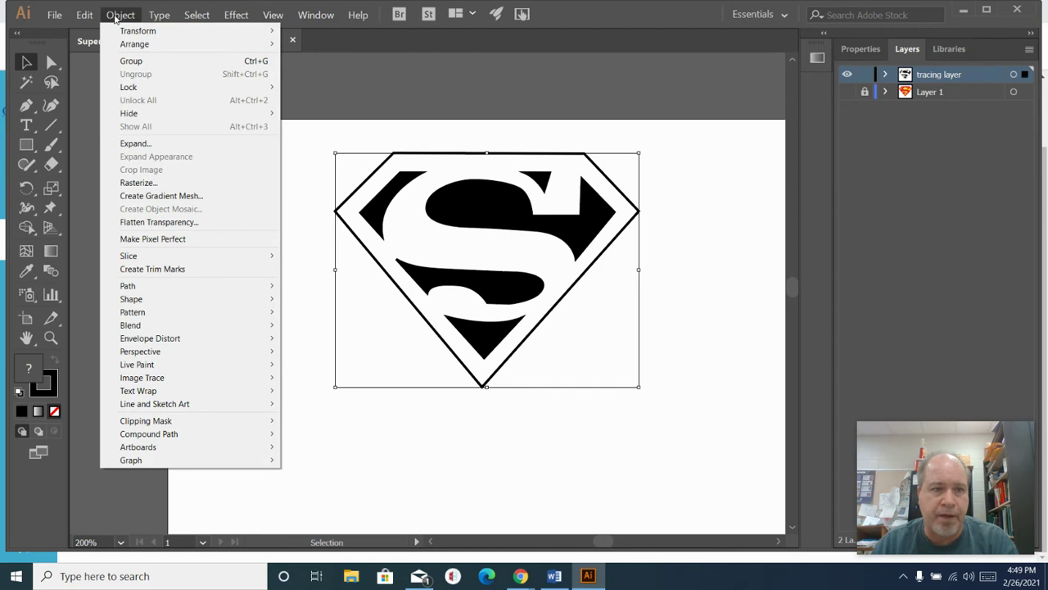
click(129, 62)
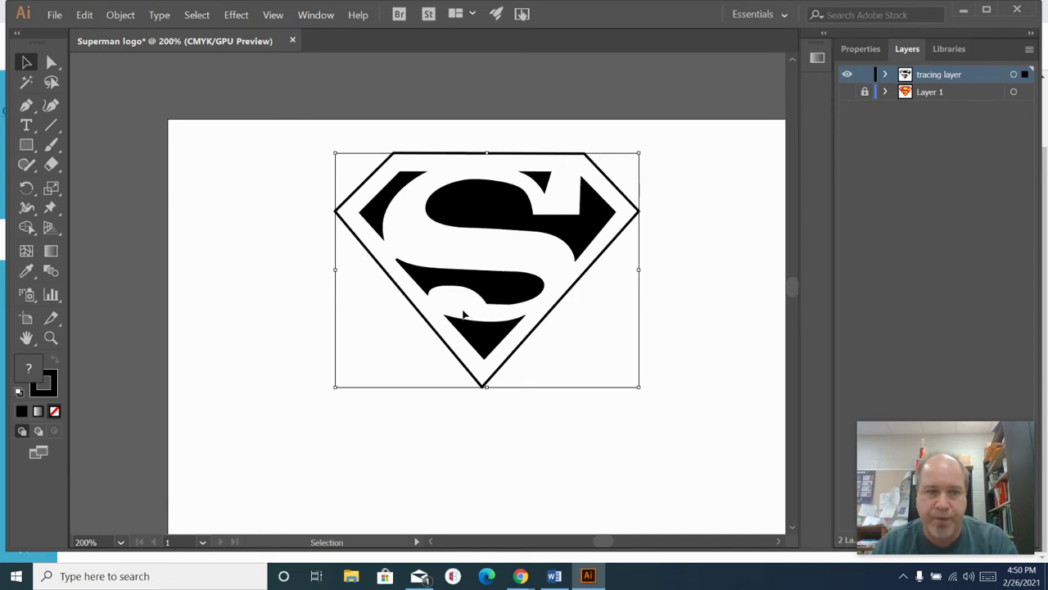
Duplicate the grouped black-and-white logo by copying and pasting it onto the artboard.
click(87, 19)
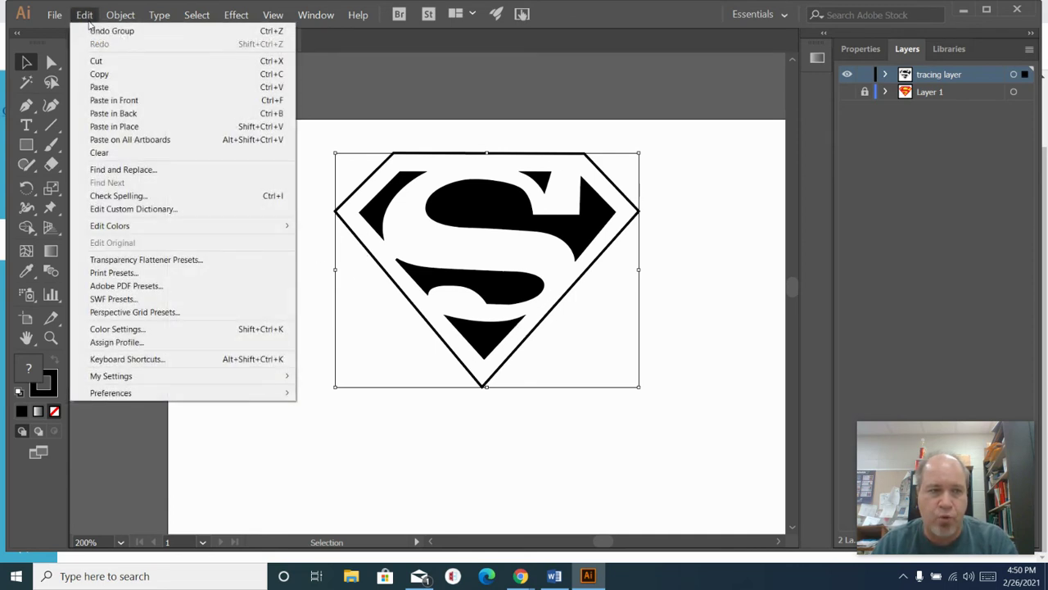
click(100, 74)
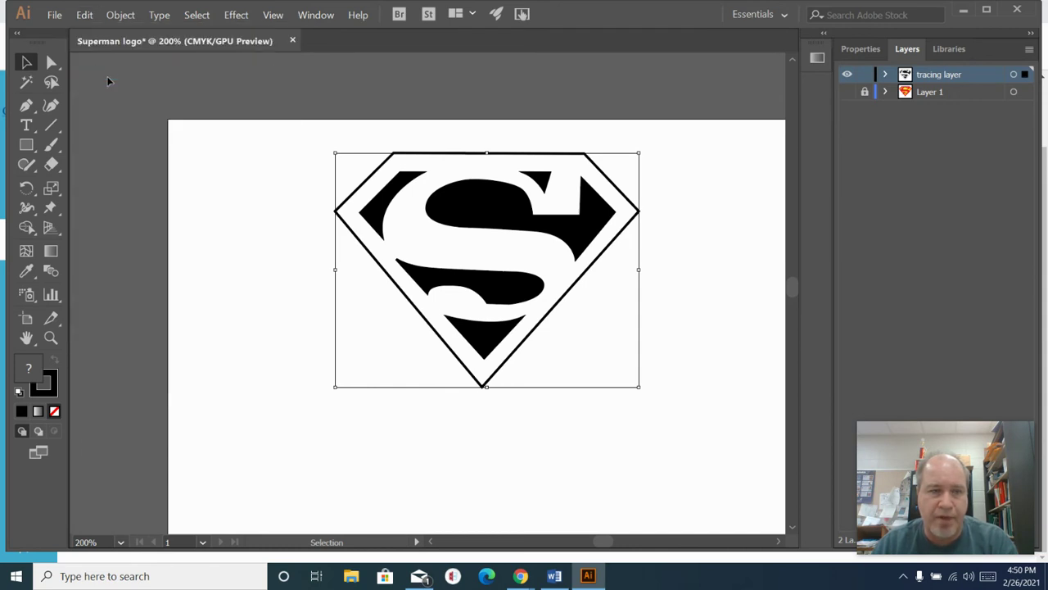
click(84, 15)
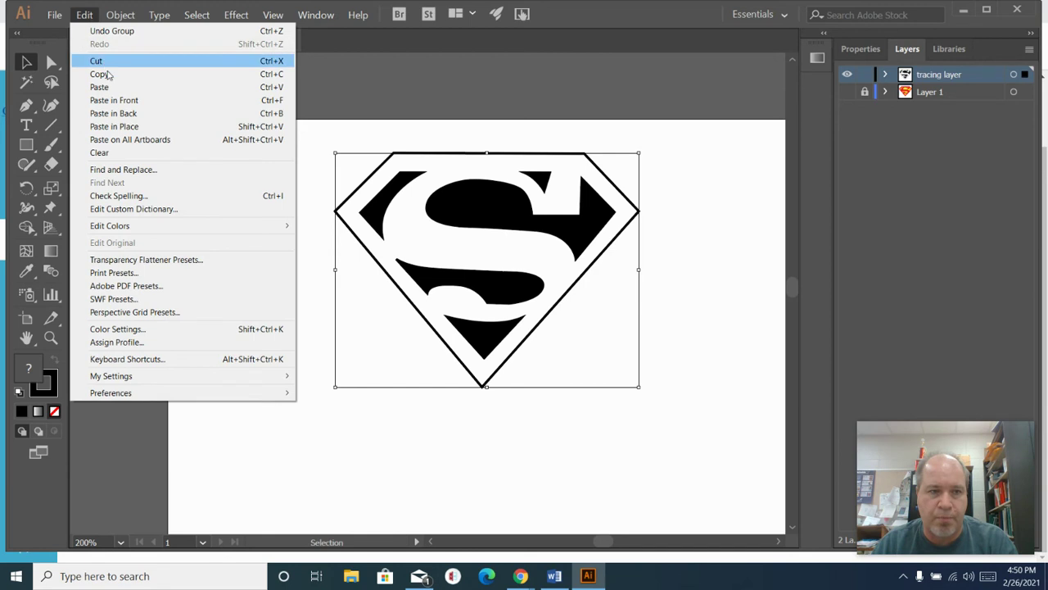
click(105, 87)
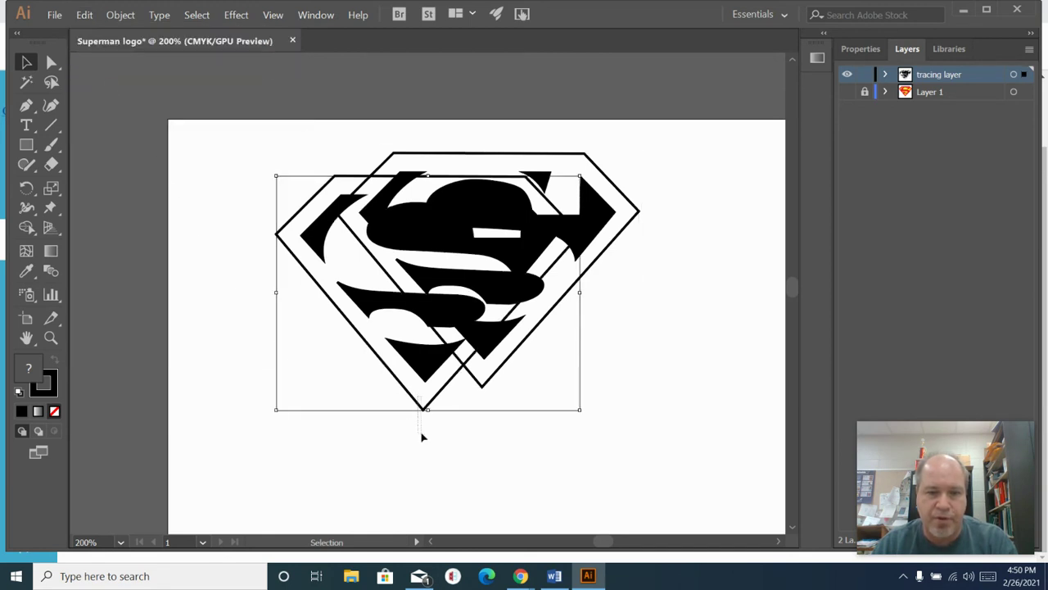
Move the pasted logo copy below the original on the artboard, so the two do not overlap.
click(400, 321)
mouse_move(355, 279)
mouse_down()
mouse_move(408, 463)
mouse_move(409, 519)
mouse_move(426, 500)
mouse_up()
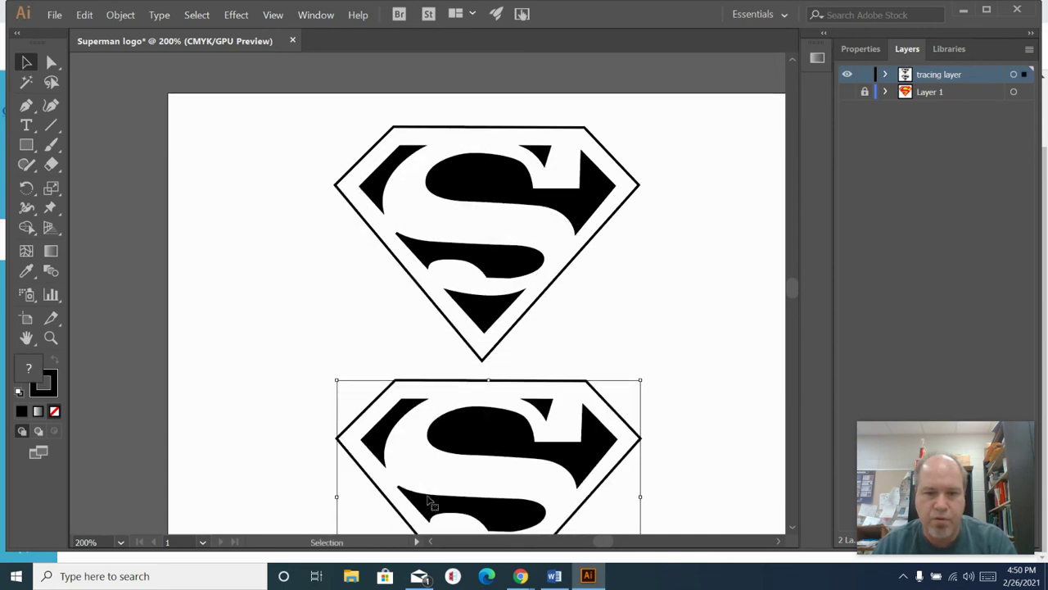
scroll(430, 487, down, 3)
scroll(425, 451, down, 2)
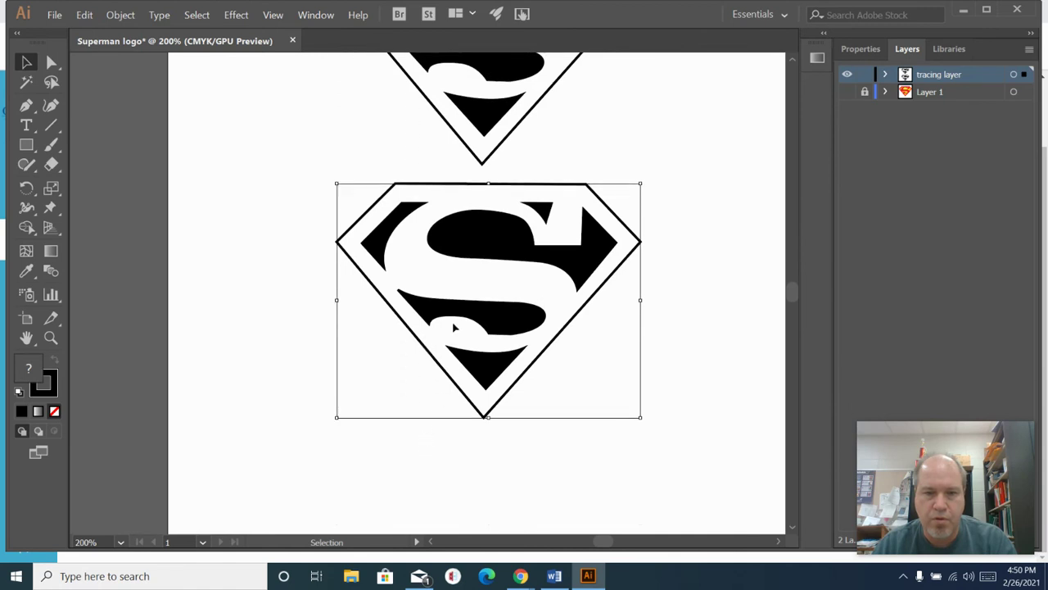
drag(443, 317, 432, 315)
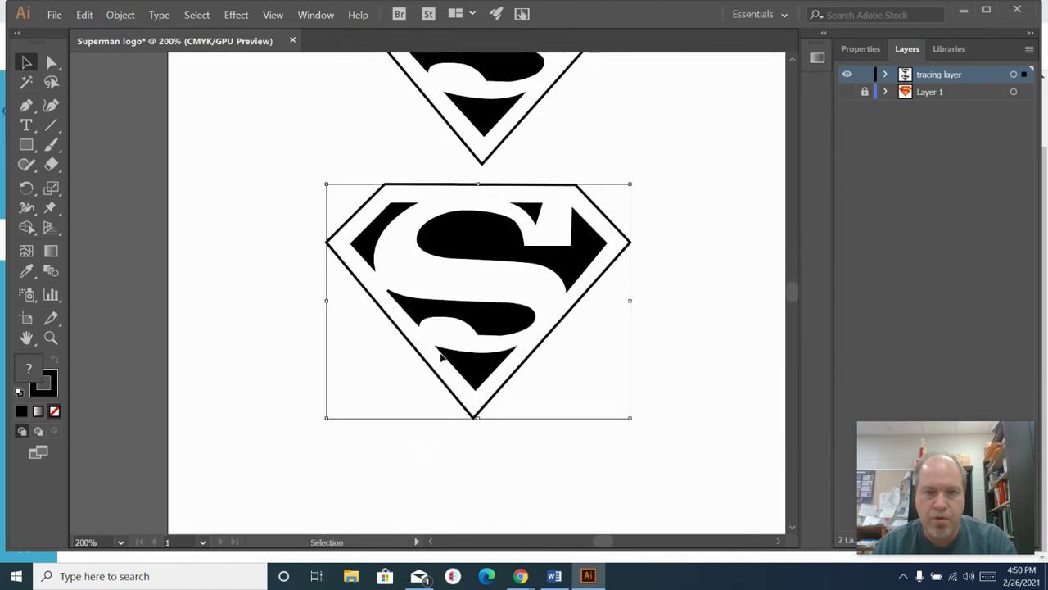
scroll(442, 352, up, 3)
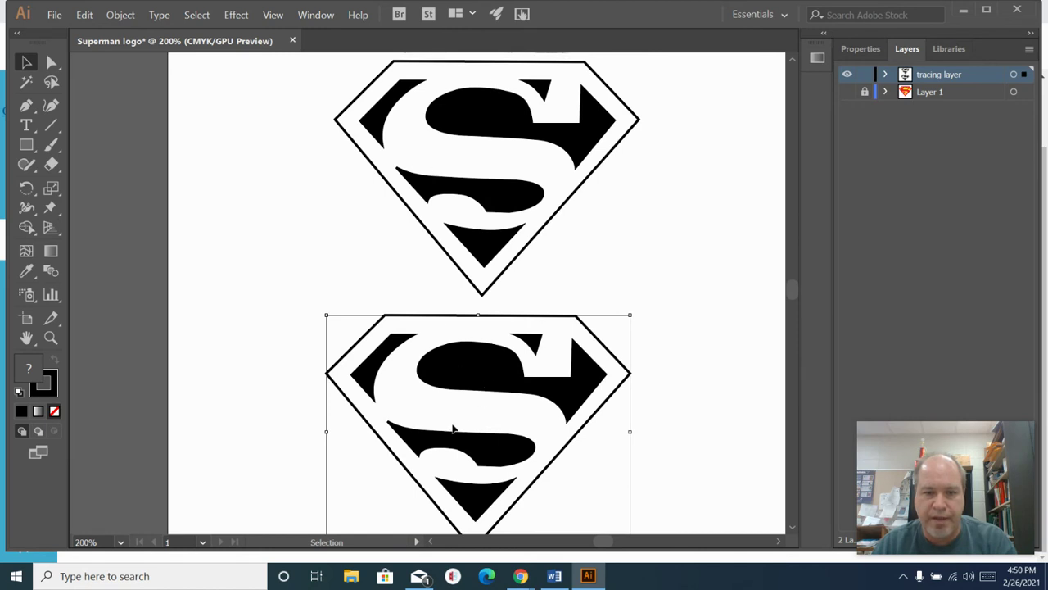
Ungroup the lower copy of the logo into separate shapes and leave nothing selected.
scroll(448, 425, down, 1)
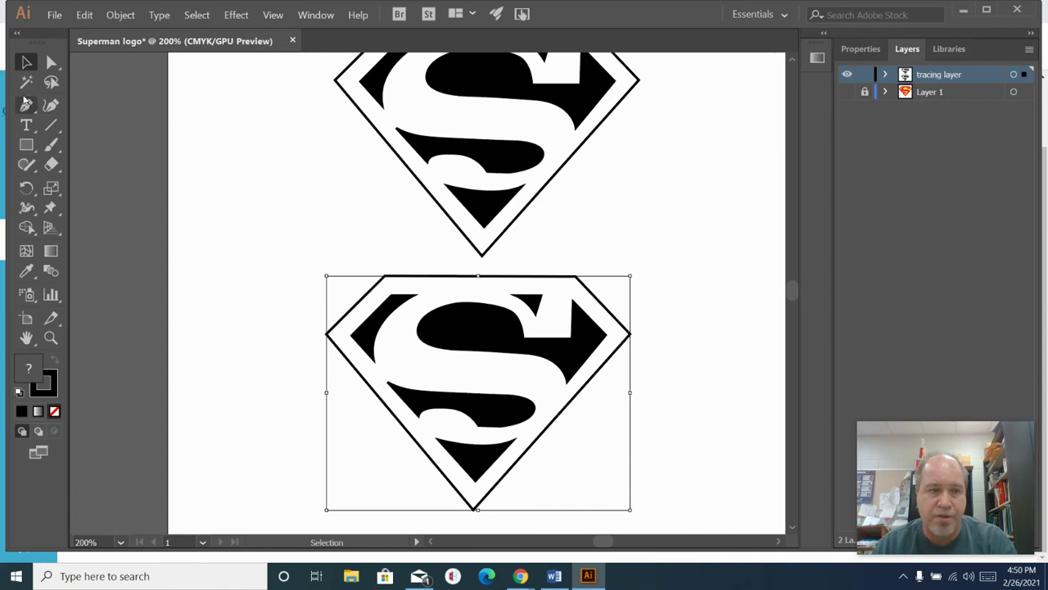
click(120, 15)
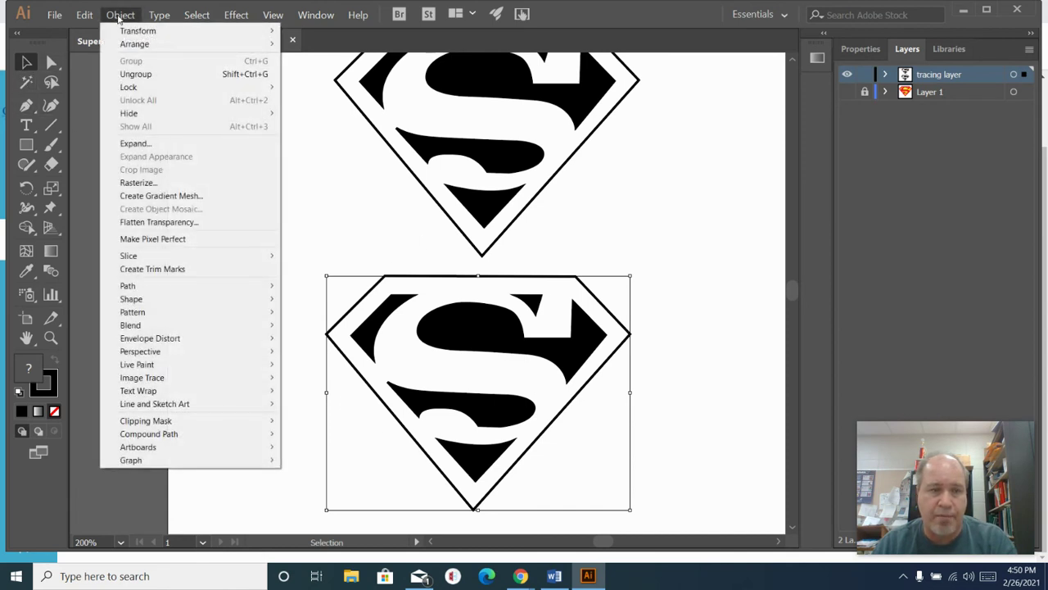
click(136, 74)
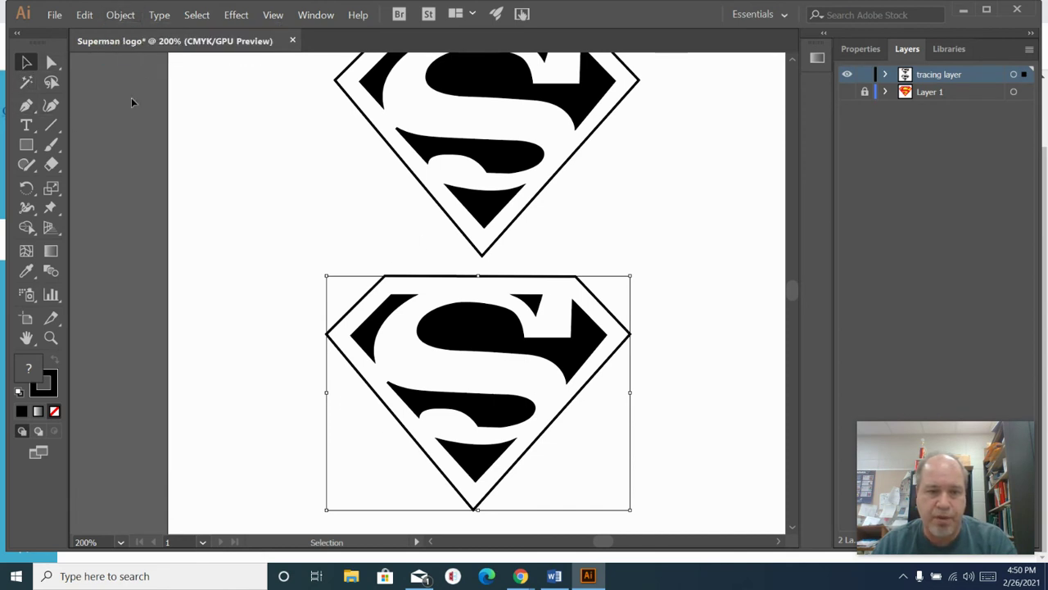
click(119, 300)
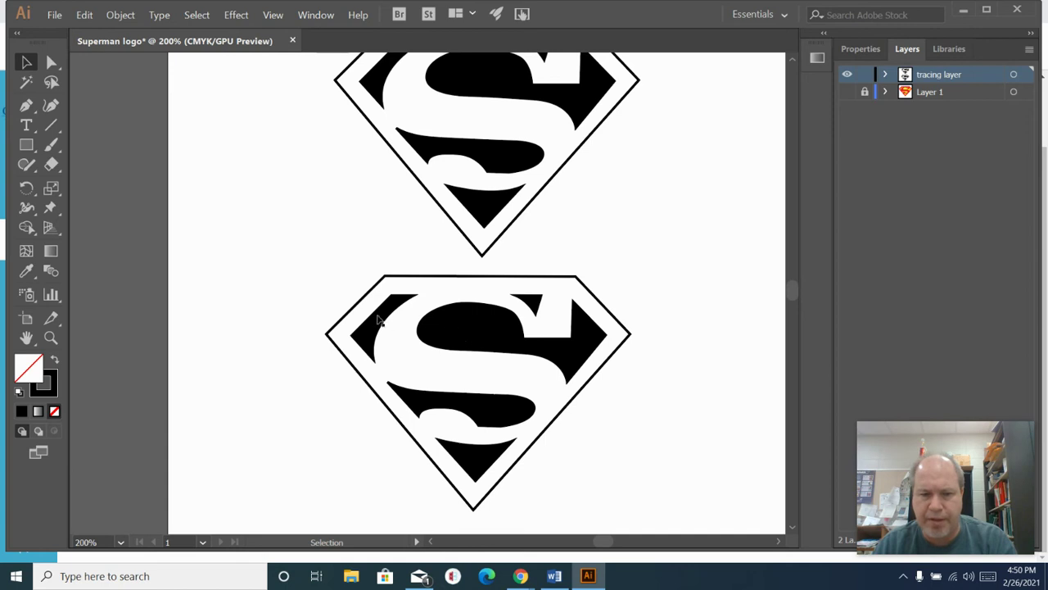
Fill the lower logo's small upper triangle and its large upper S-shaped piece with white.
click(868, 54)
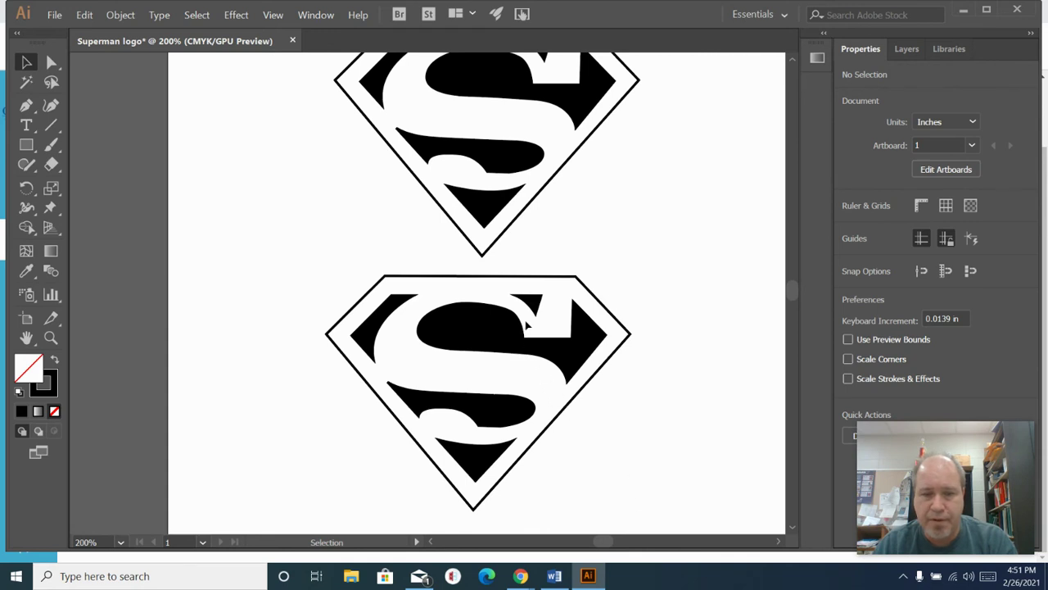
click(534, 306)
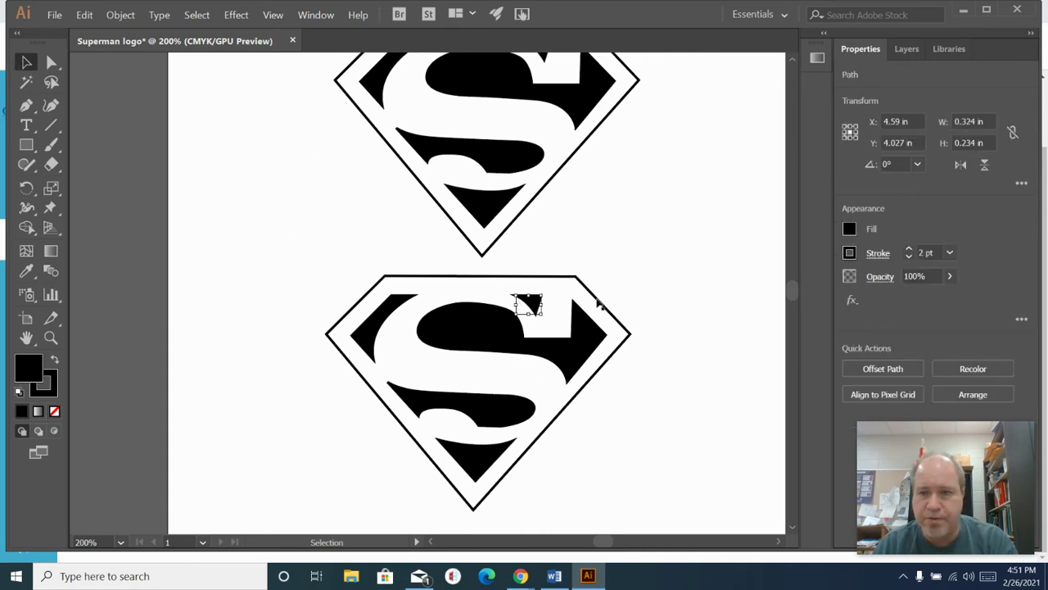
click(851, 231)
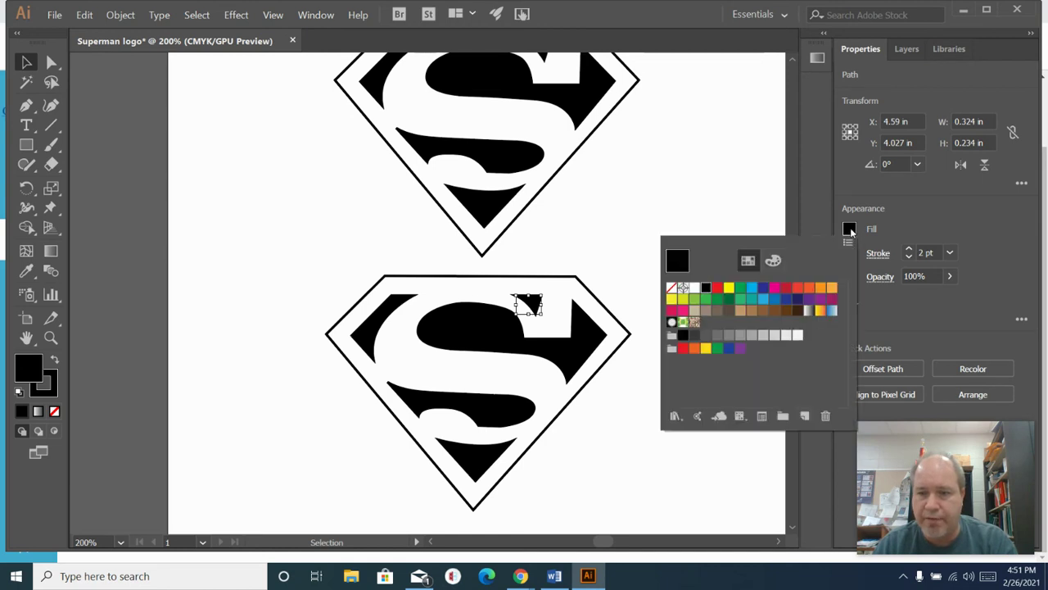
click(692, 290)
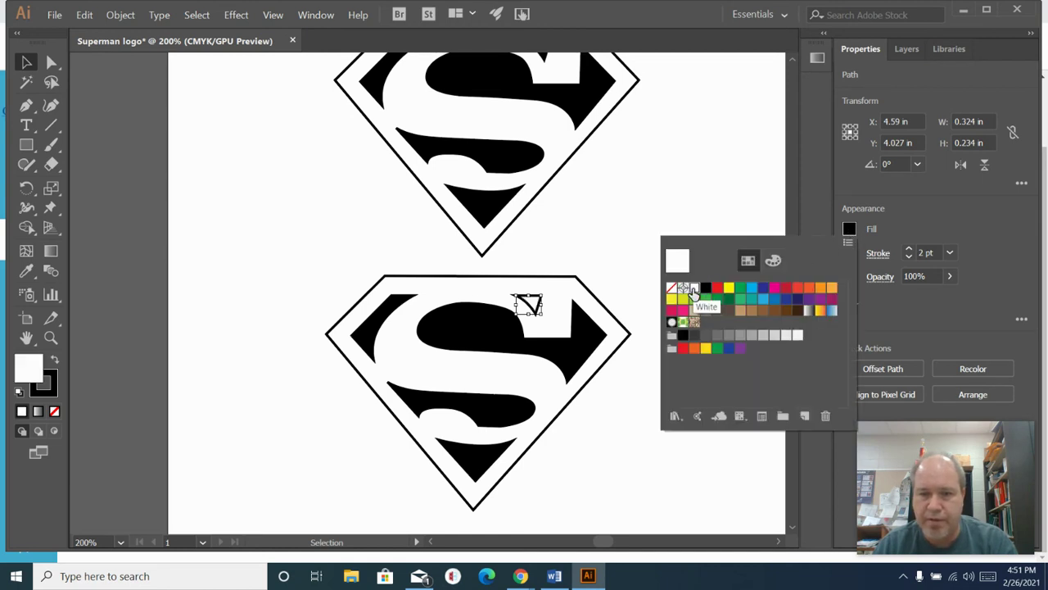
click(557, 345)
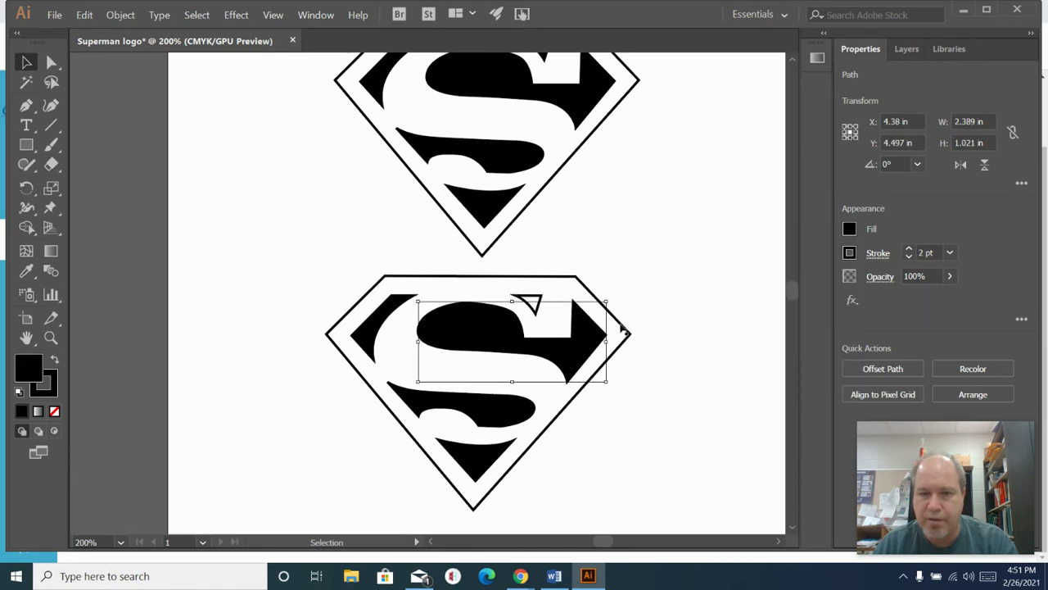
click(850, 253)
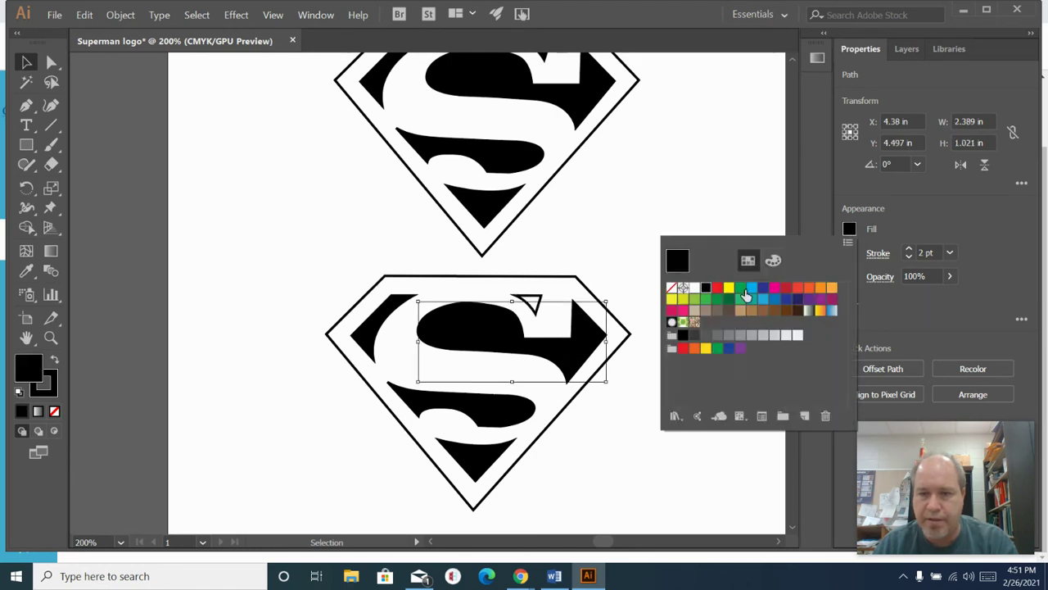
click(695, 288)
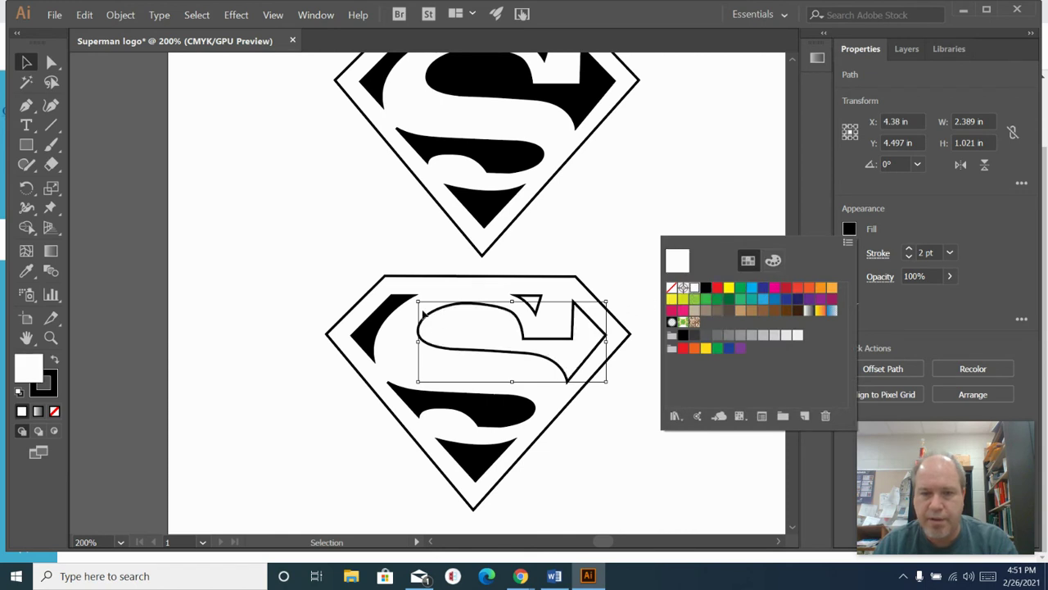
Fill the lower logo's left corner piece and the curved piece below the S with white.
click(389, 325)
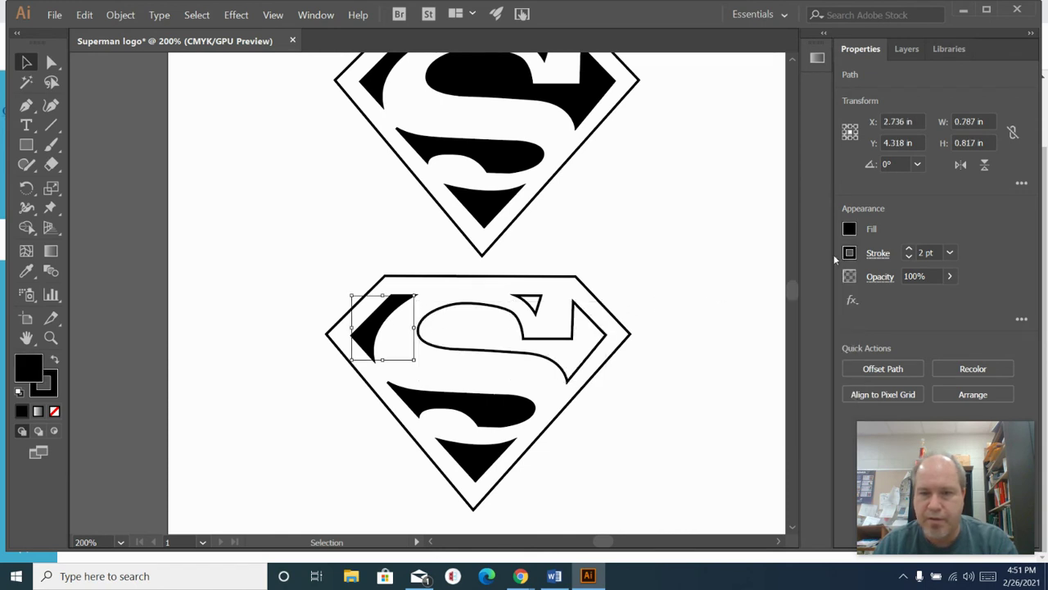
click(850, 230)
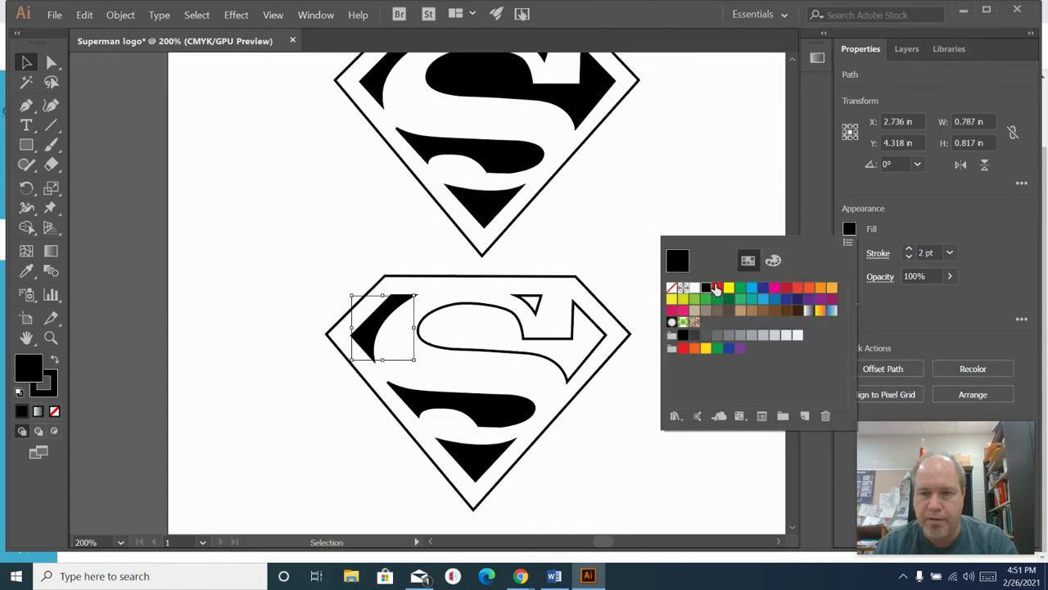
click(716, 289)
click(506, 417)
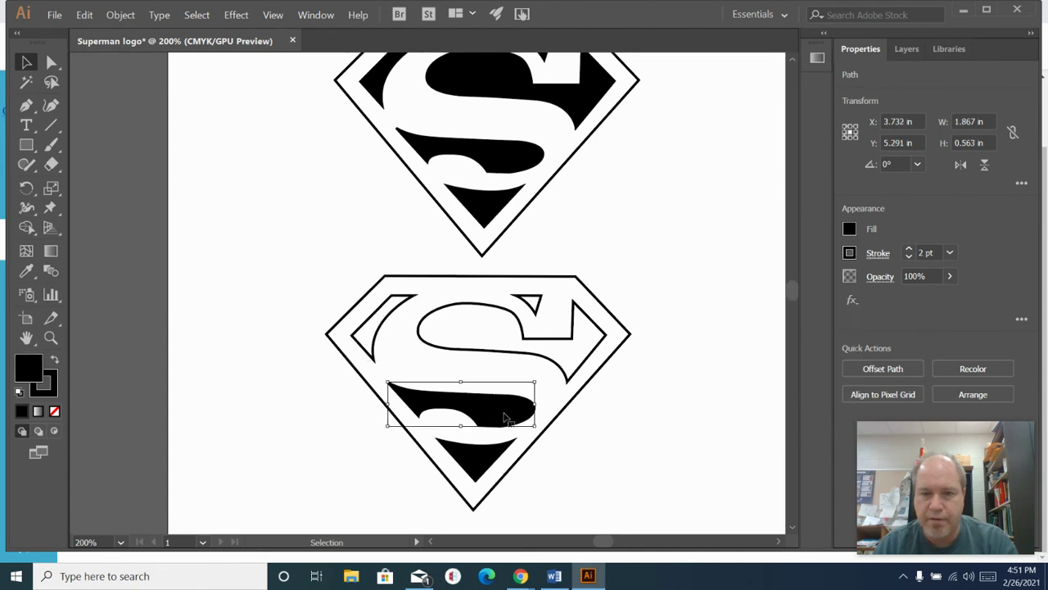
click(850, 231)
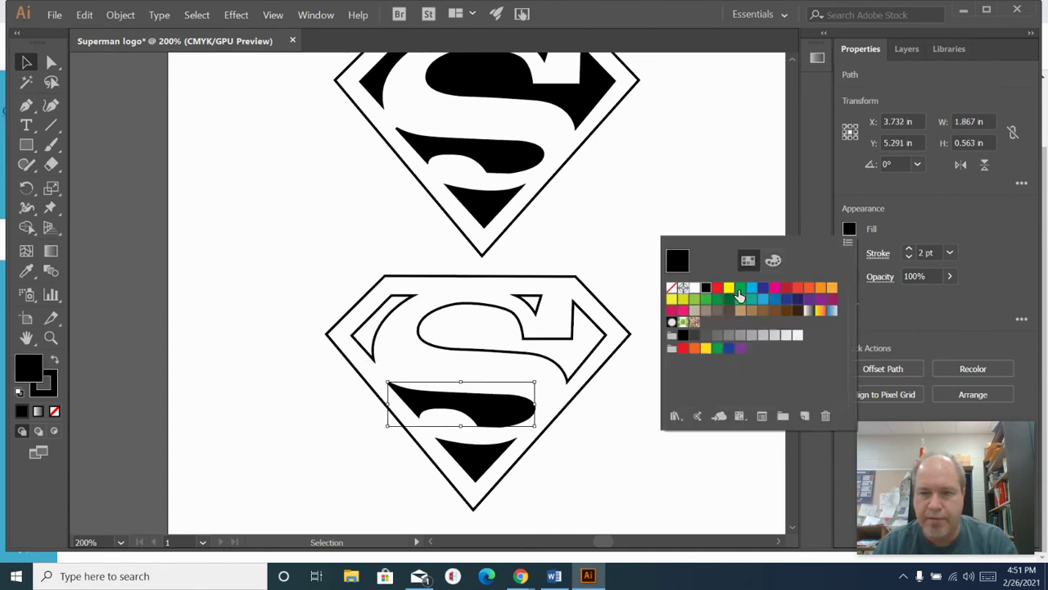
click(695, 289)
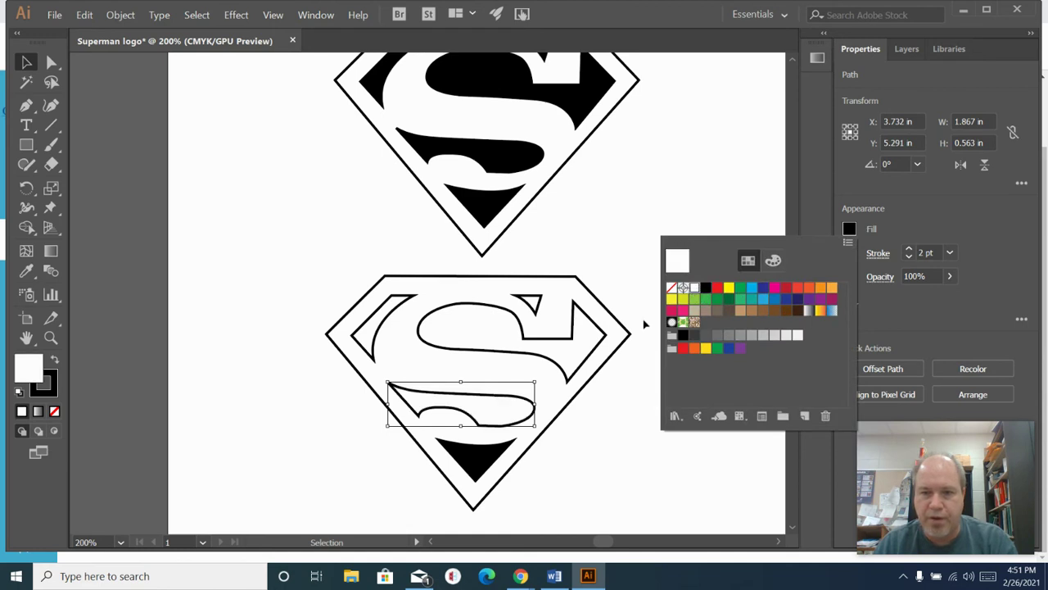
Fill the triangle at the lower logo's bottom tip with white and clear the selection.
click(492, 457)
click(490, 456)
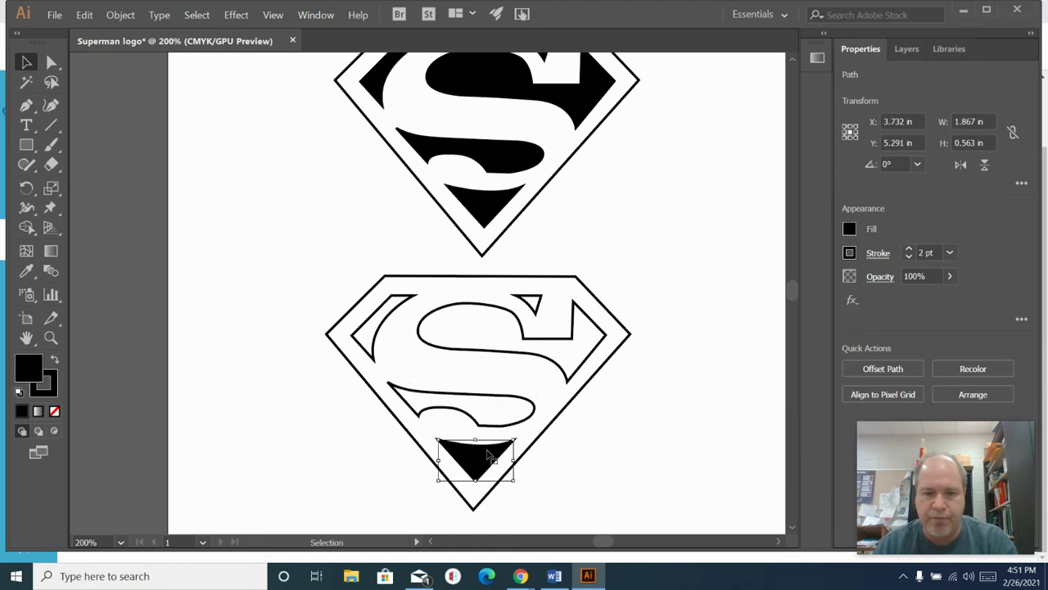
click(852, 229)
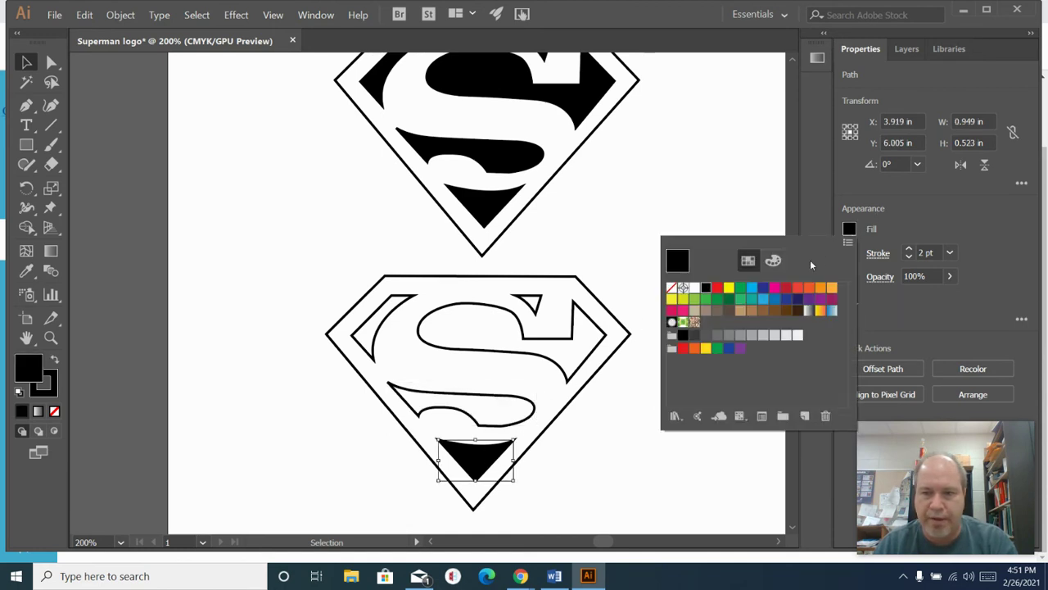
click(695, 289)
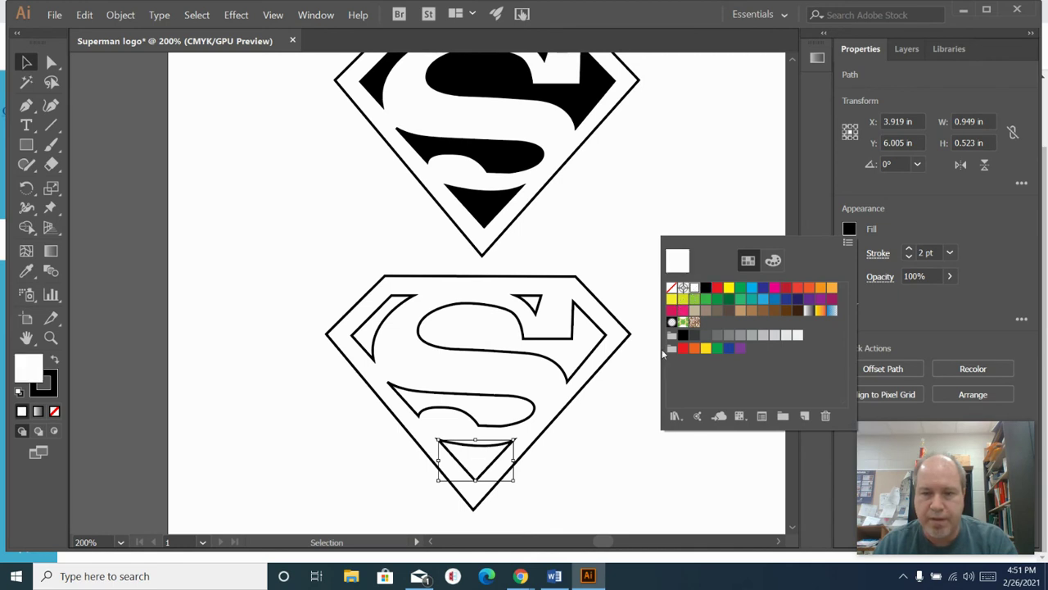
click(618, 349)
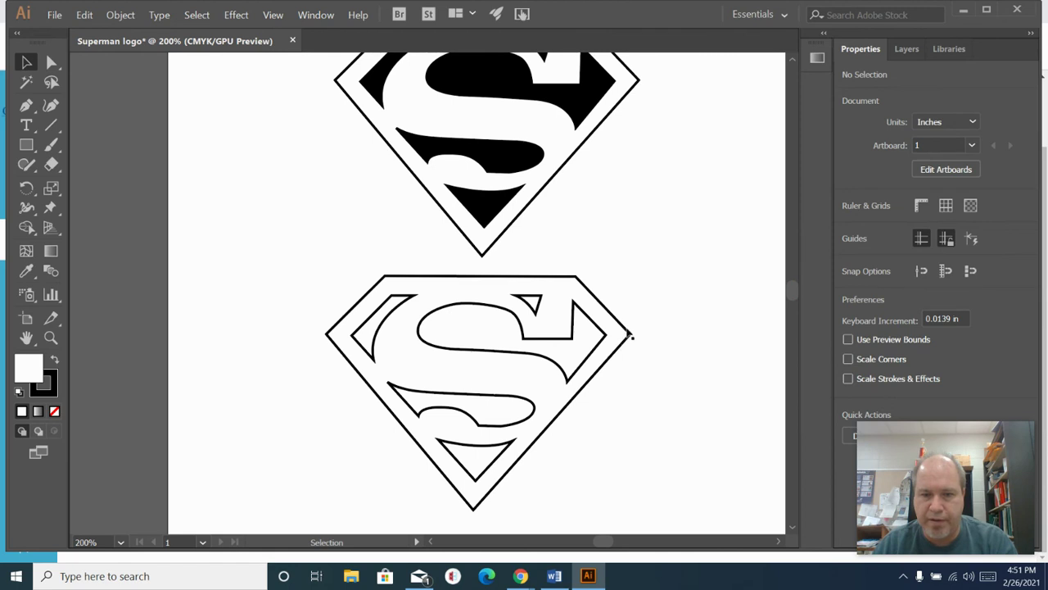
Try a black fill on the lower logo's outer diamond in isolation, and set it back to no fill.
double_click(627, 331)
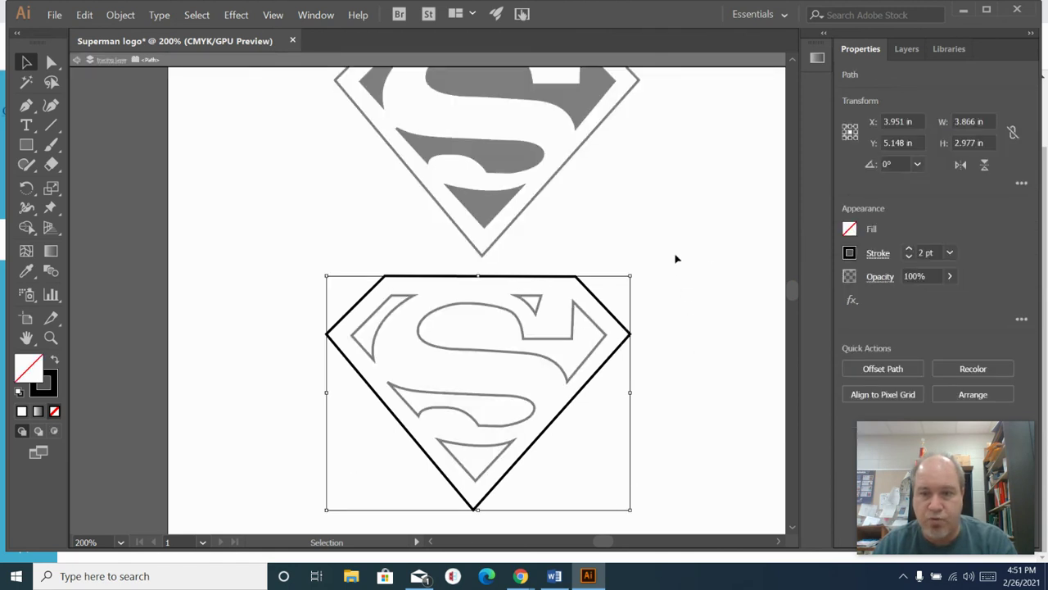
click(852, 230)
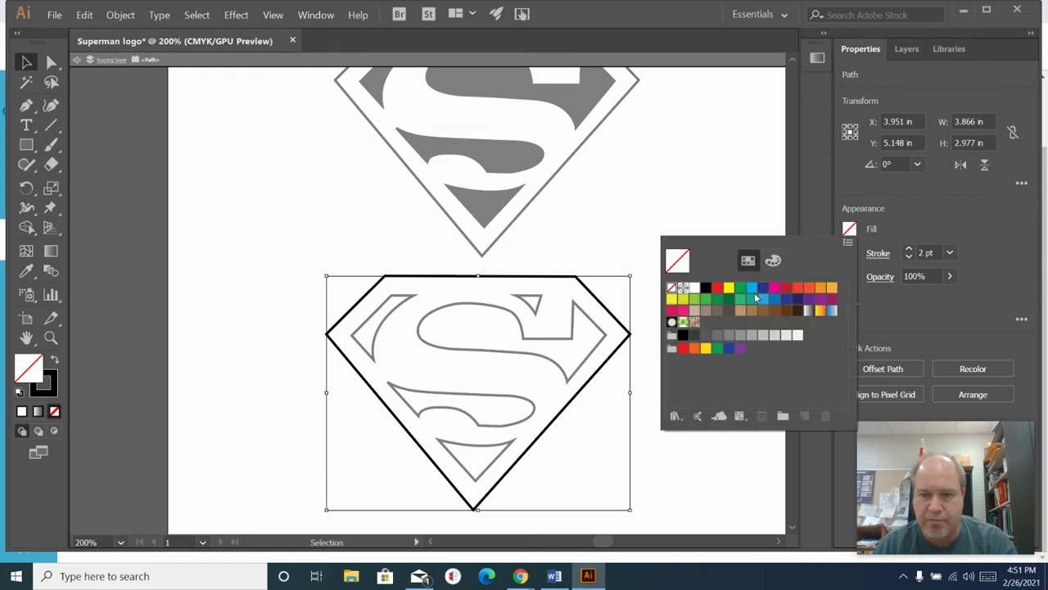
click(706, 290)
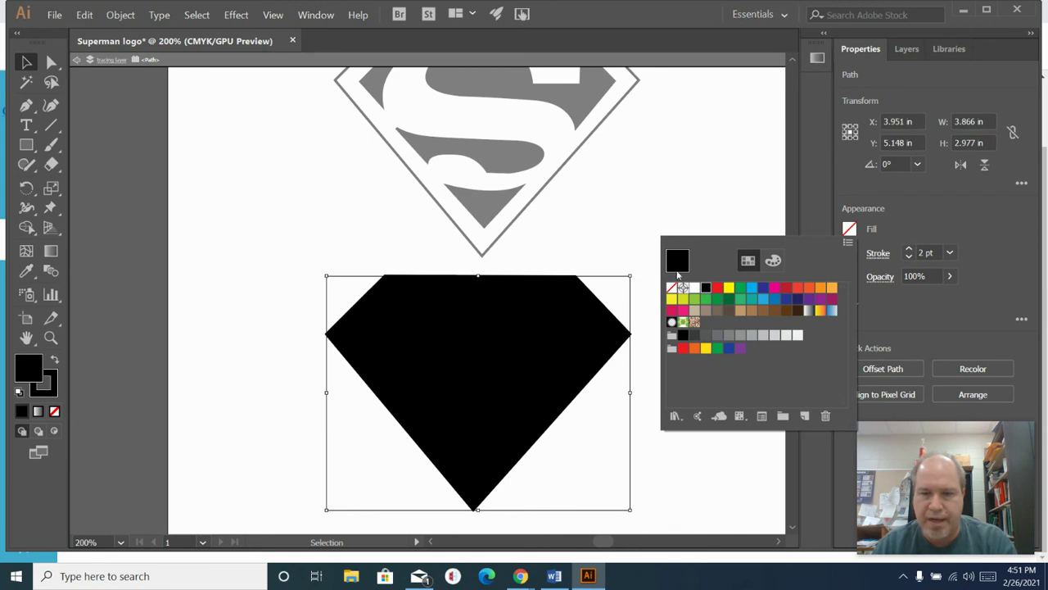
click(671, 288)
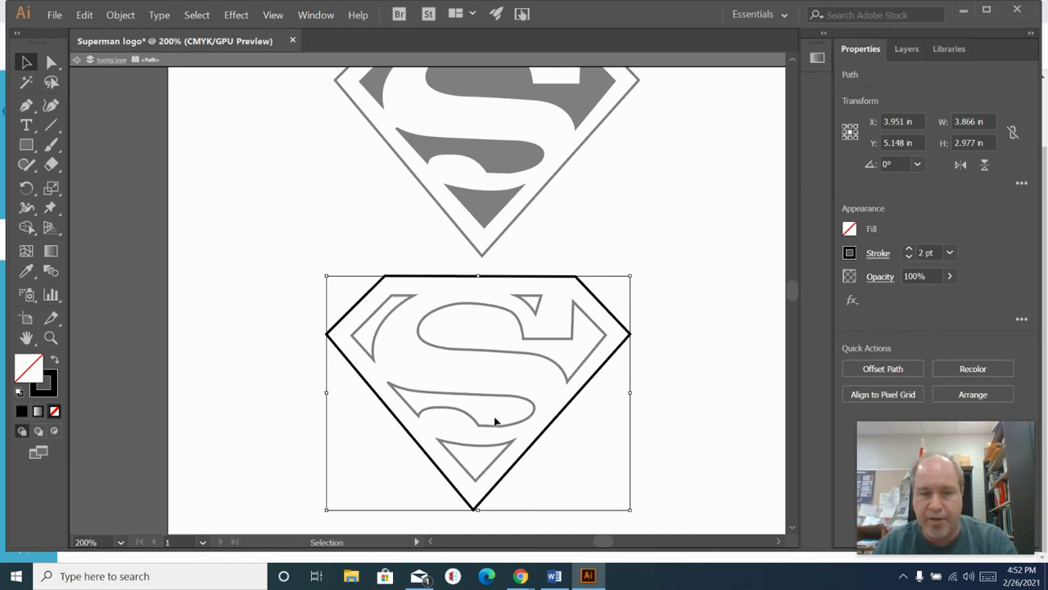
Try to send the isolated outer diamond of the lower logo to the back of the stacking order.
click(122, 15)
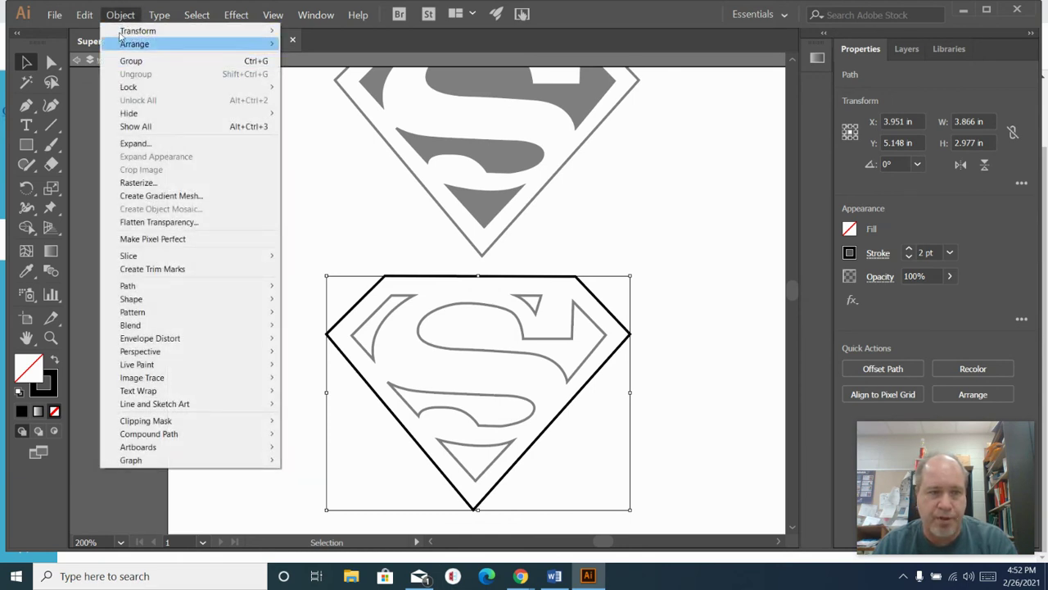
mouse_move(131, 43)
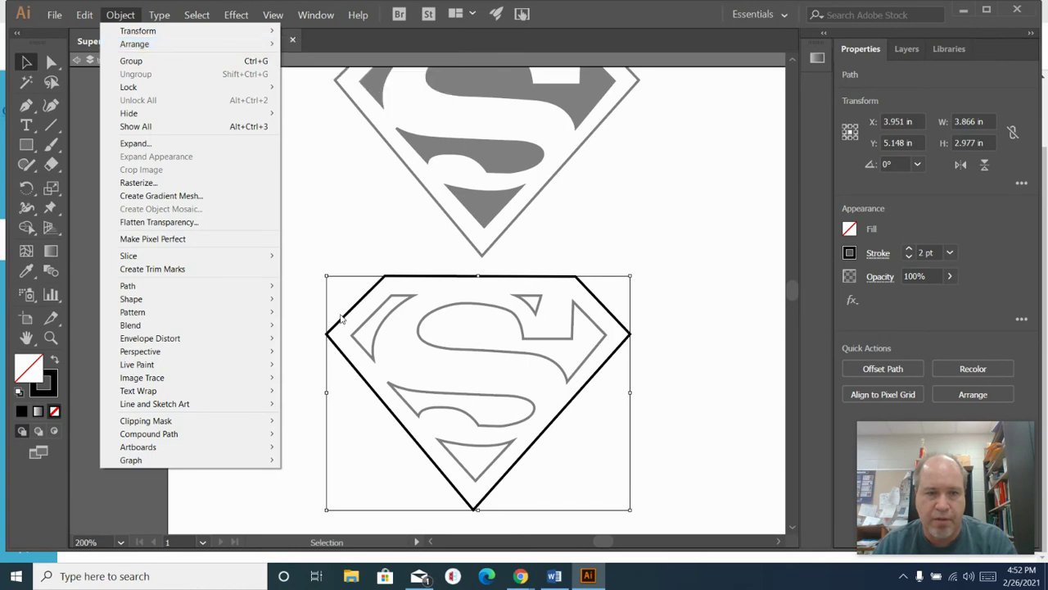
mouse_move(221, 16)
mouse_move(120, 16)
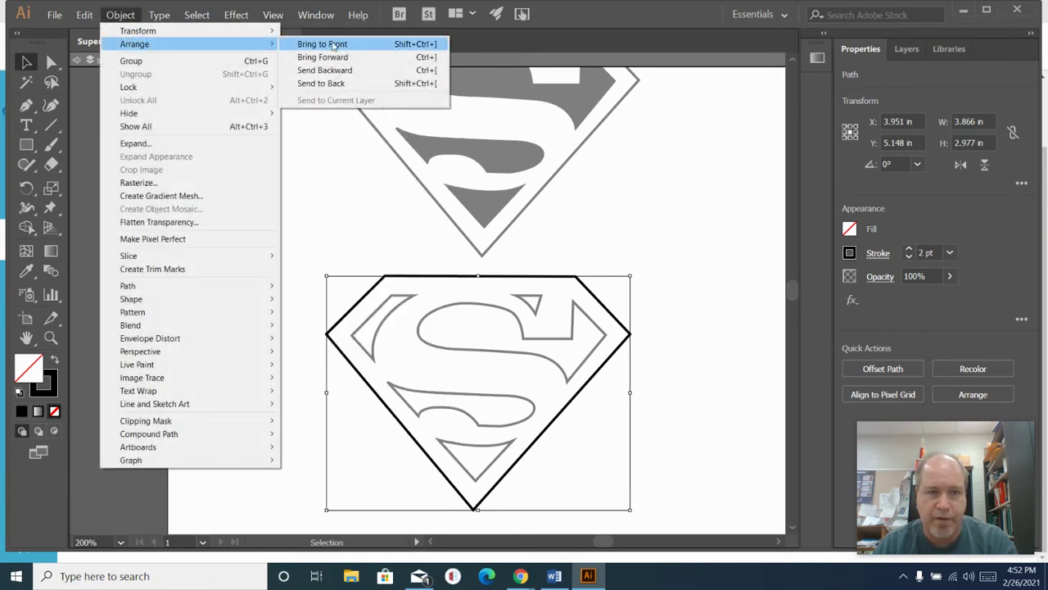
click(326, 84)
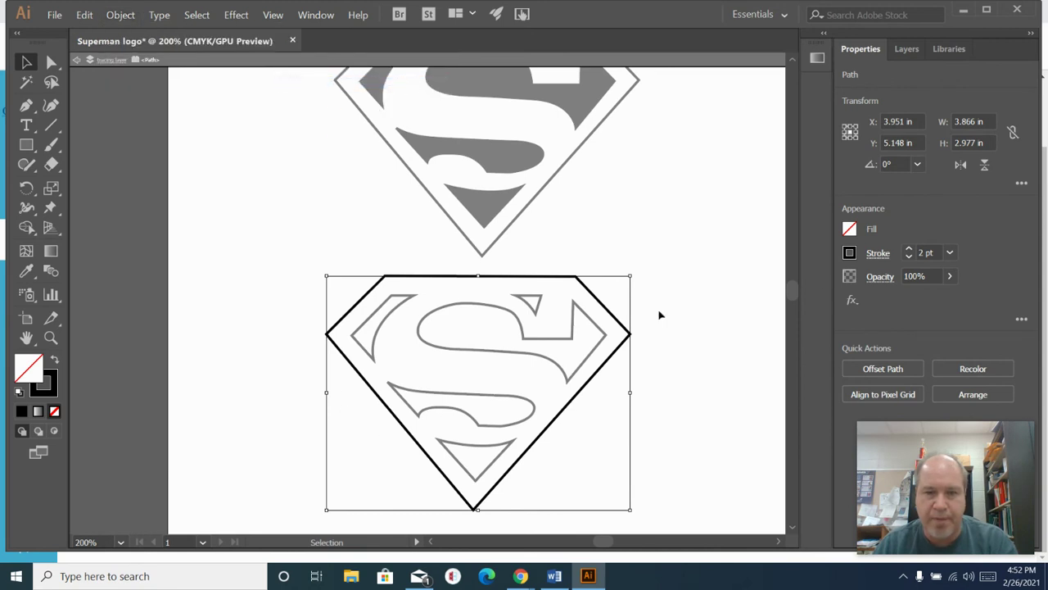
Fill the lower logo's outer diamond with black and deselect it.
click(850, 229)
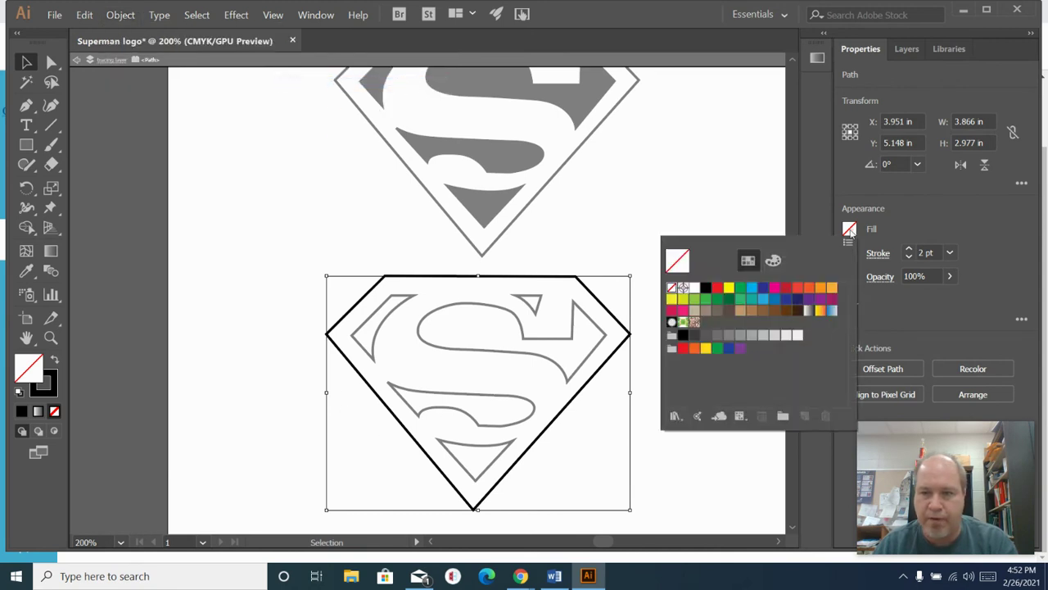
click(705, 289)
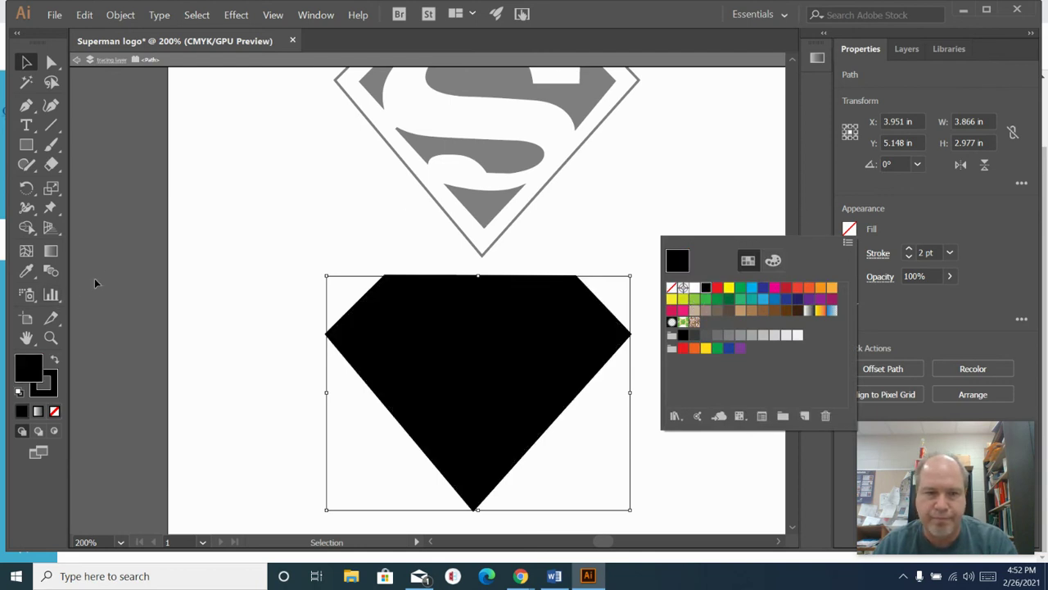
click(129, 260)
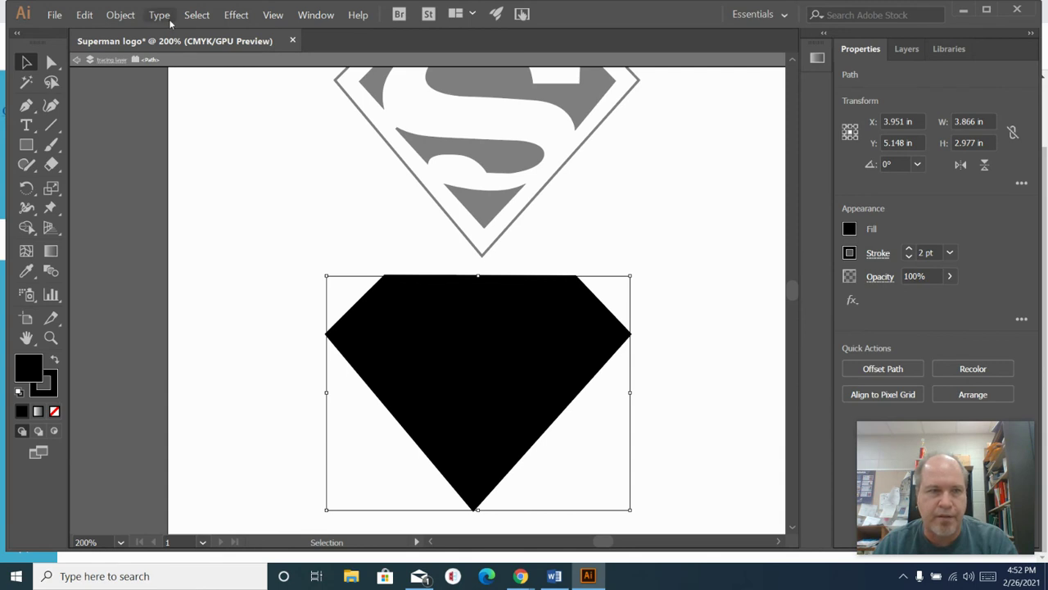
click(156, 263)
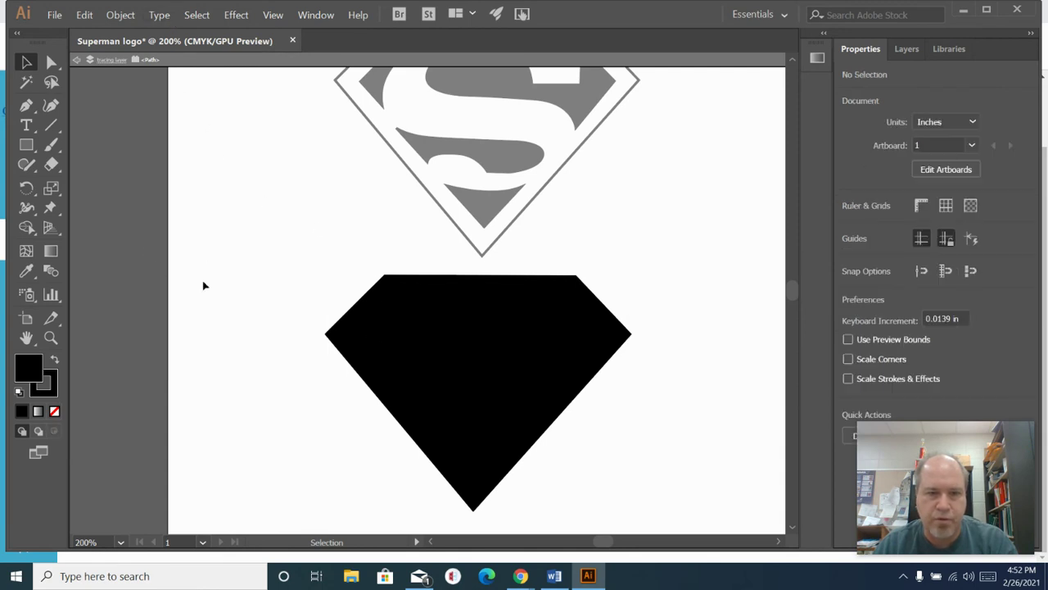
Try to send the black diamond one level backward in the stacking order.
click(413, 317)
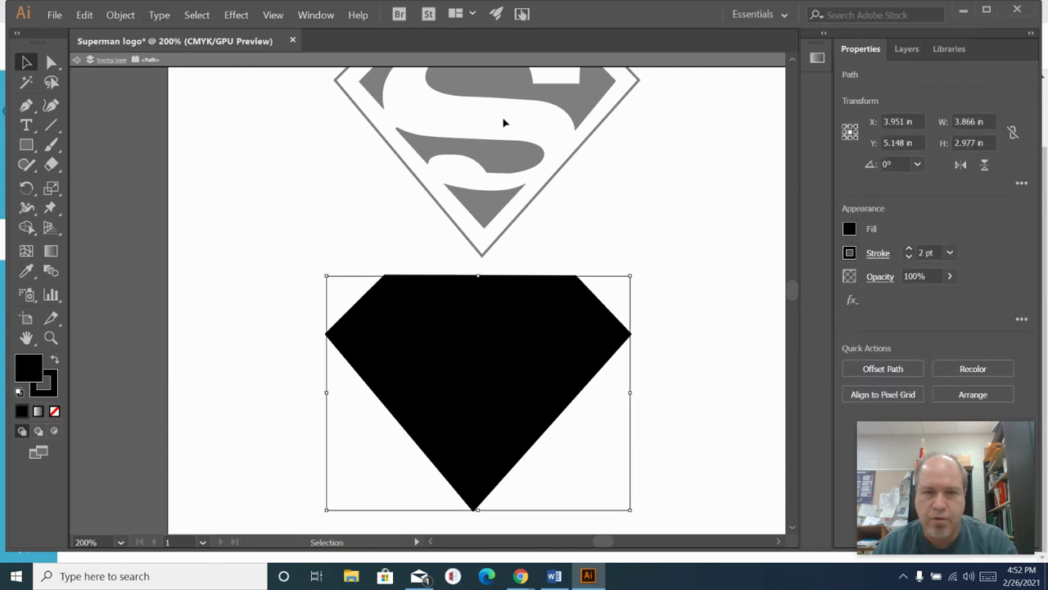
click(120, 14)
mouse_move(136, 43)
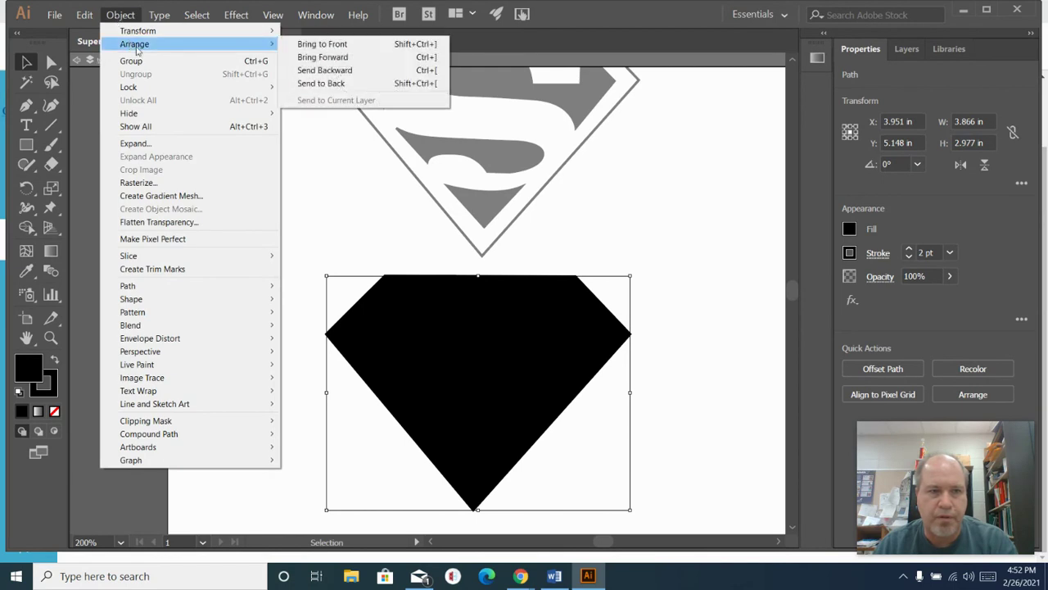
click(324, 72)
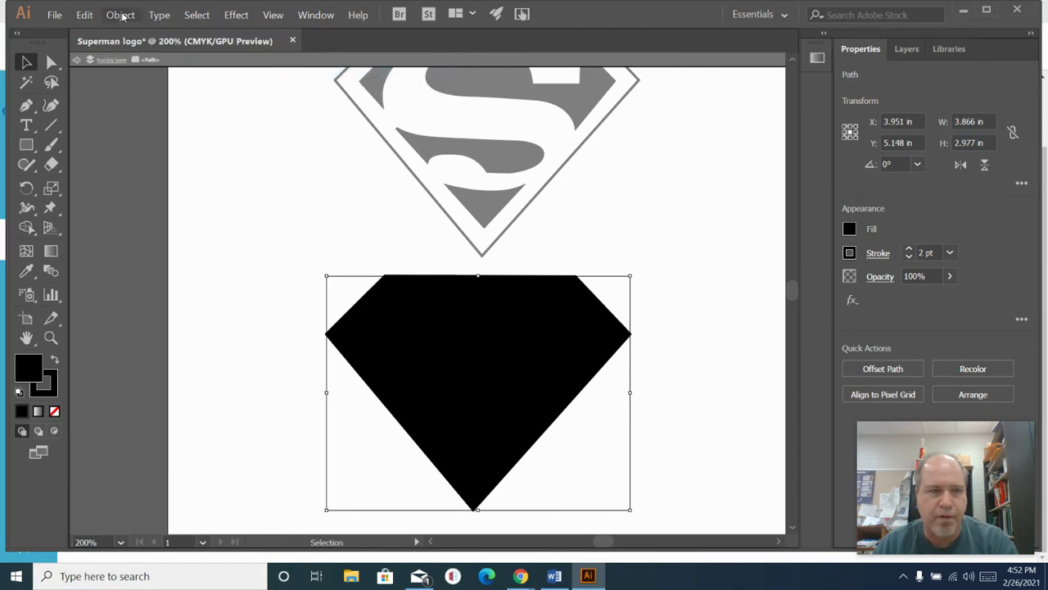
Remove the fill from the lower logo's isolated outer diamond, deselect it, and exit isolation mode.
click(121, 15)
mouse_move(135, 45)
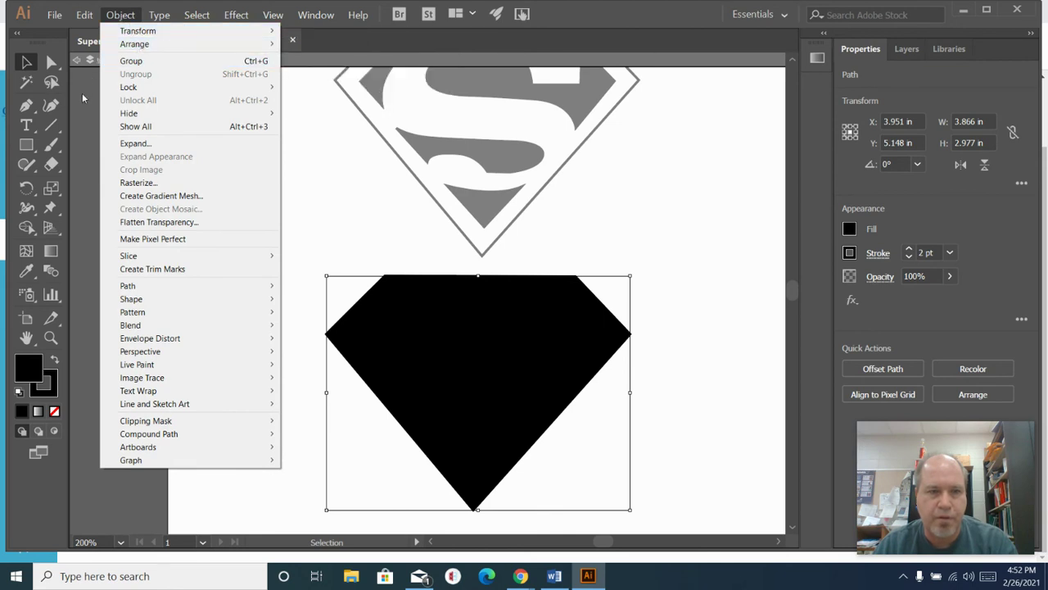
click(843, 230)
click(851, 229)
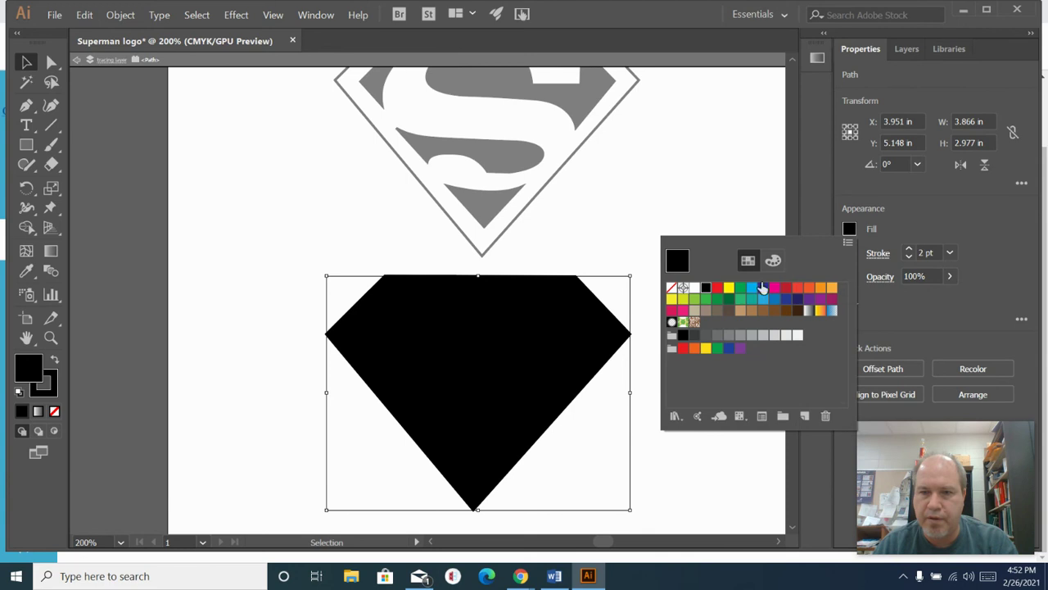
click(672, 291)
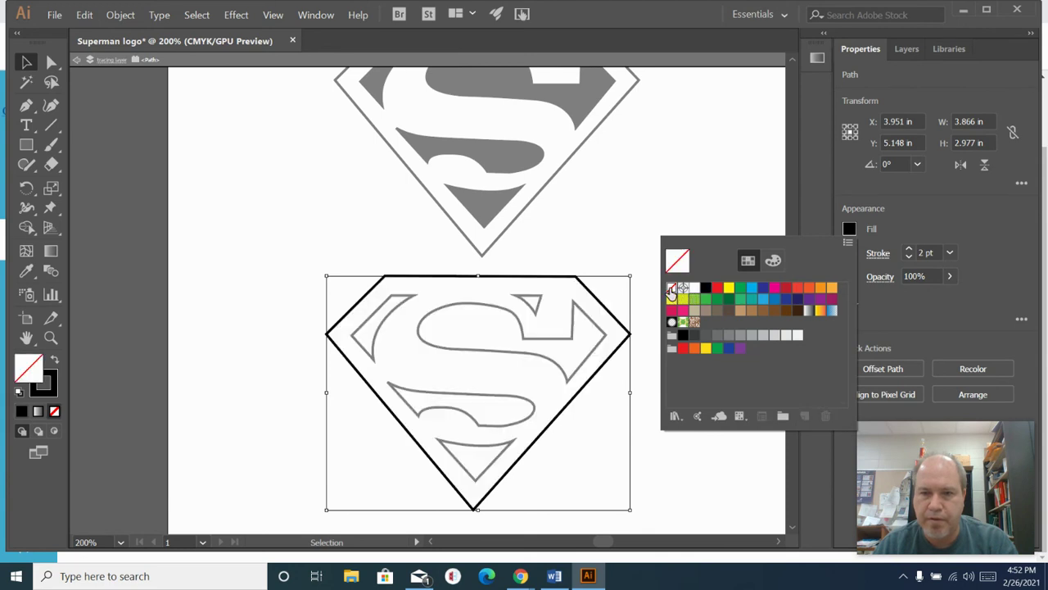
click(114, 280)
click(113, 280)
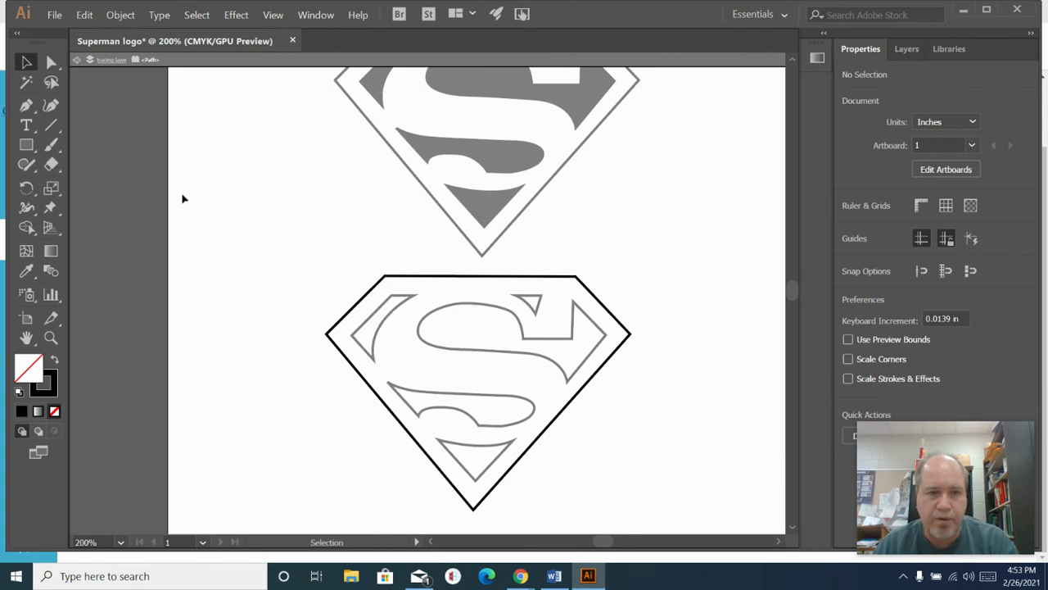
key(Escape)
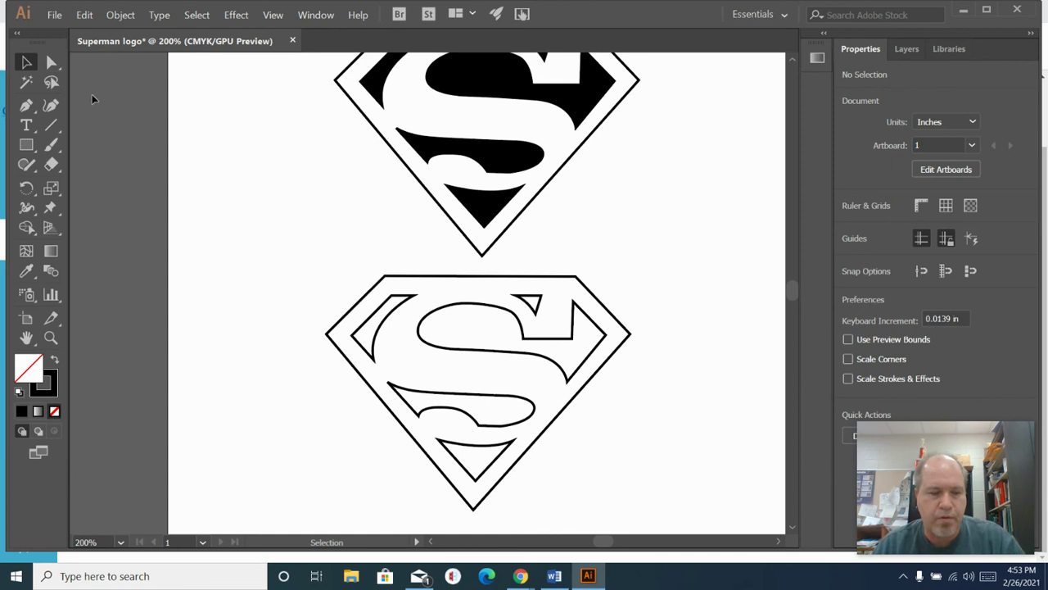
Fill the lower logo's outer diamond with black outside isolation mode, and deselect it.
click(379, 287)
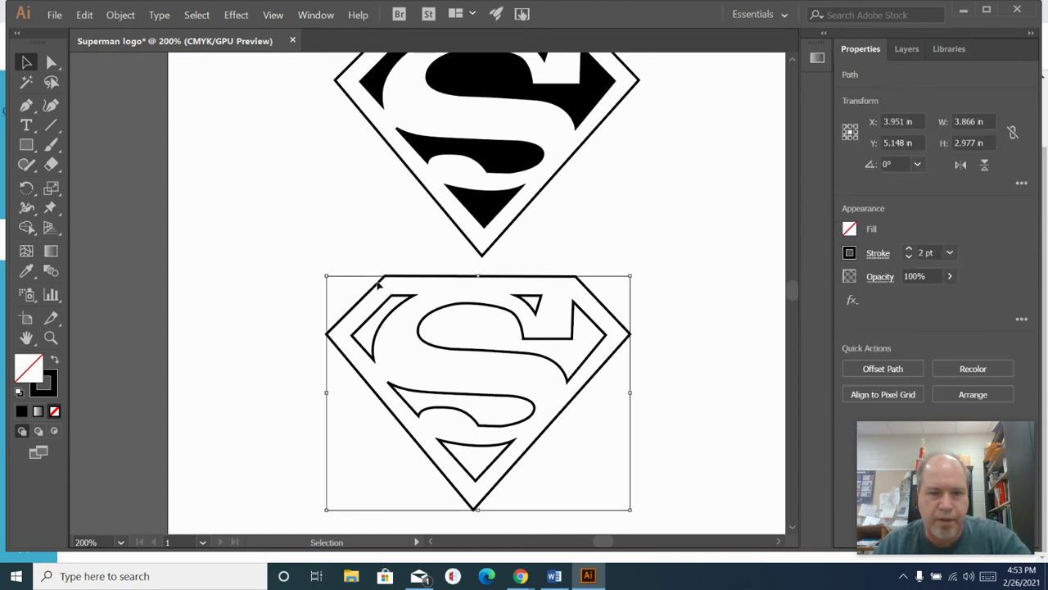
click(850, 230)
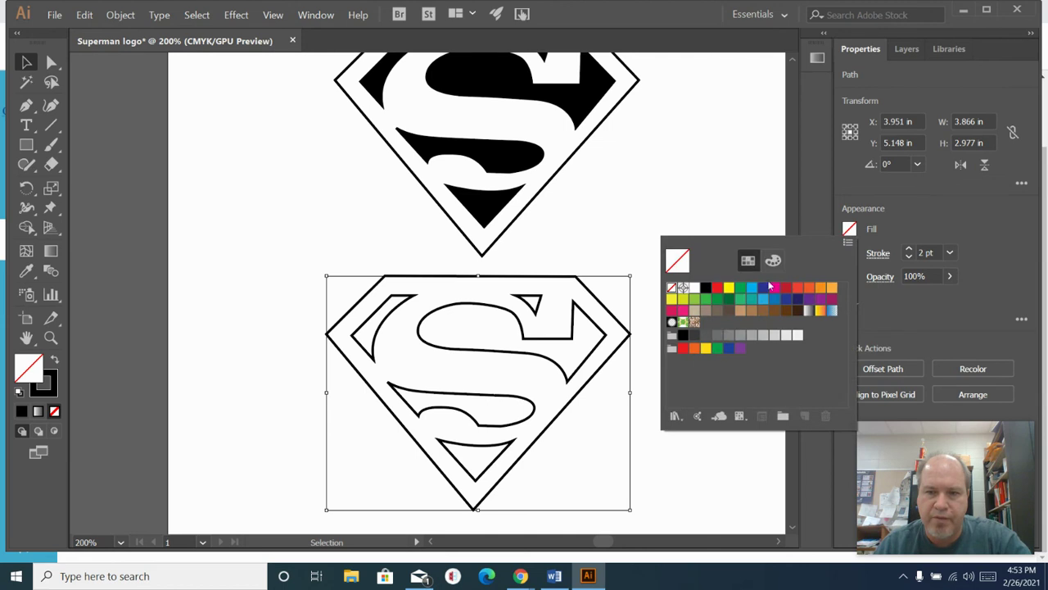
click(706, 289)
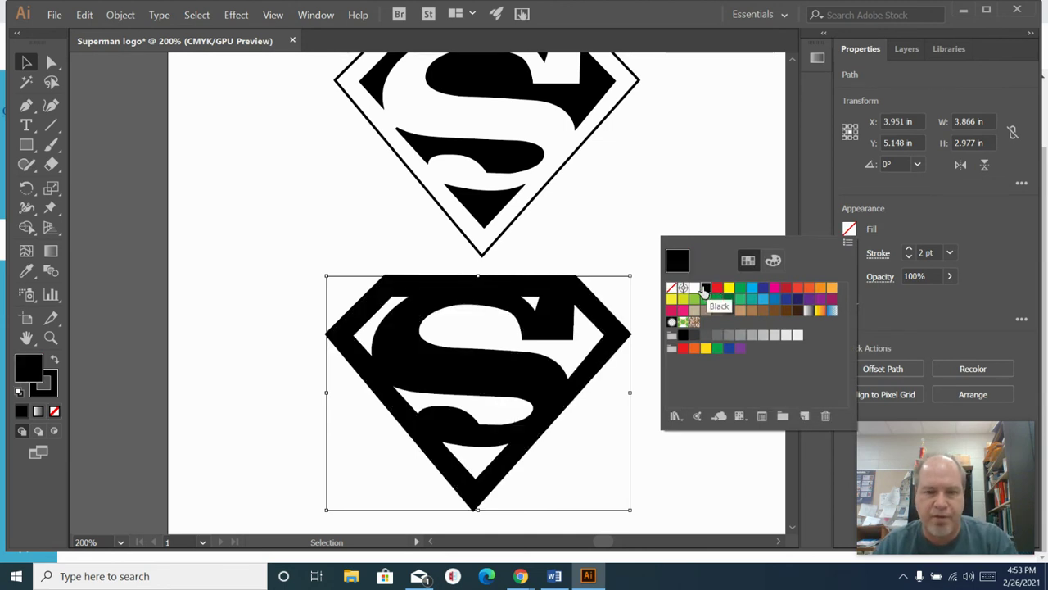
click(116, 239)
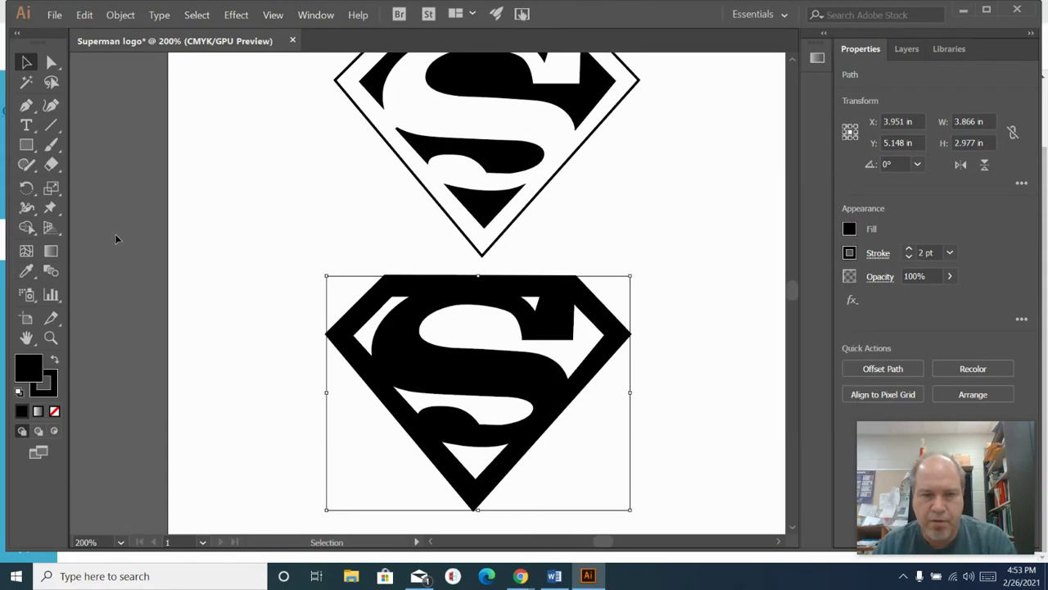
scroll(503, 336, up, 1)
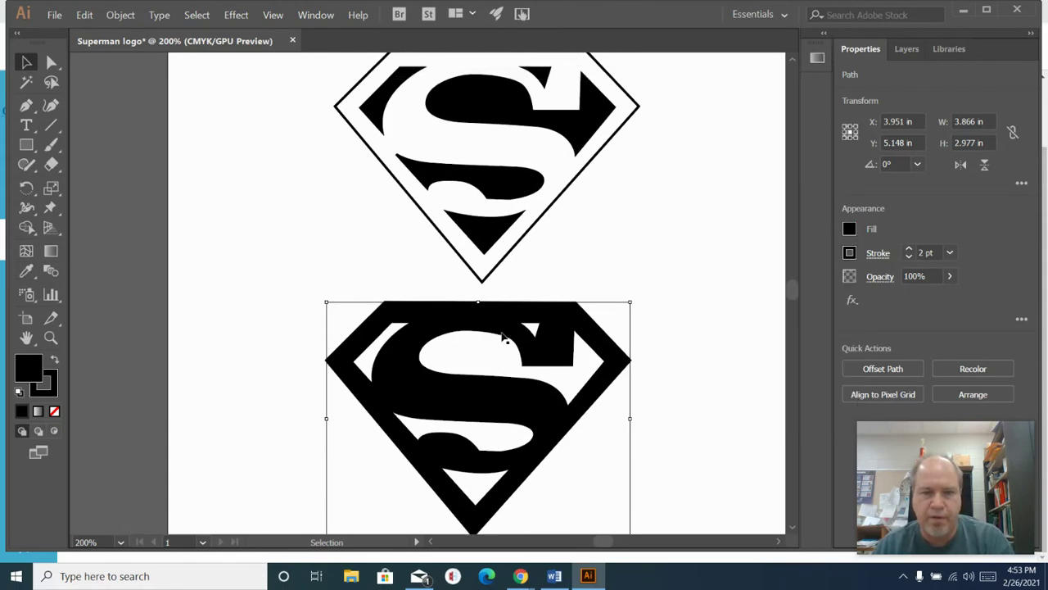
scroll(503, 336, down, 1)
scroll(502, 336, up, 2)
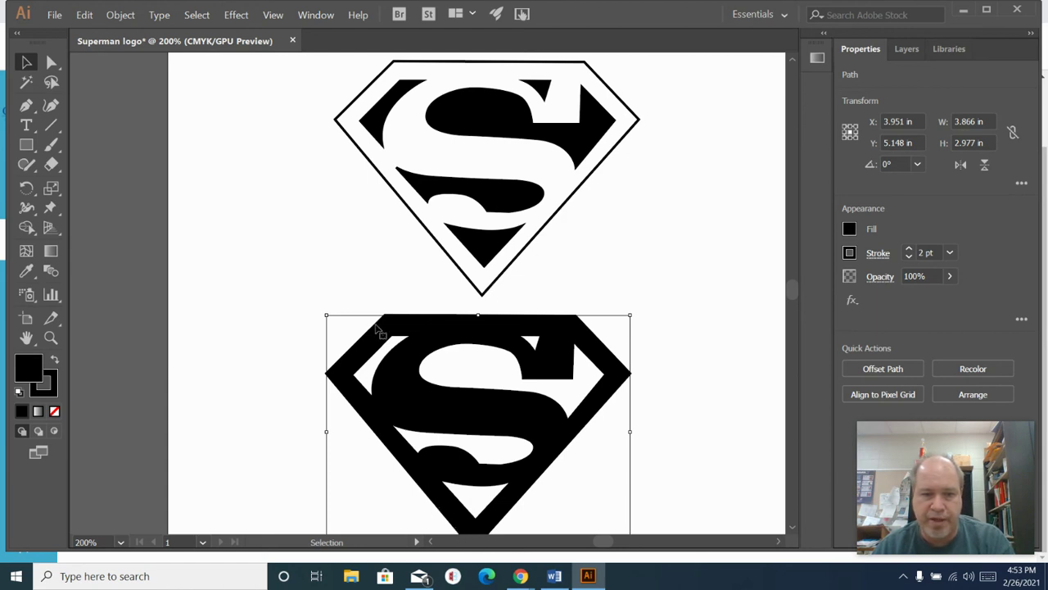
click(132, 288)
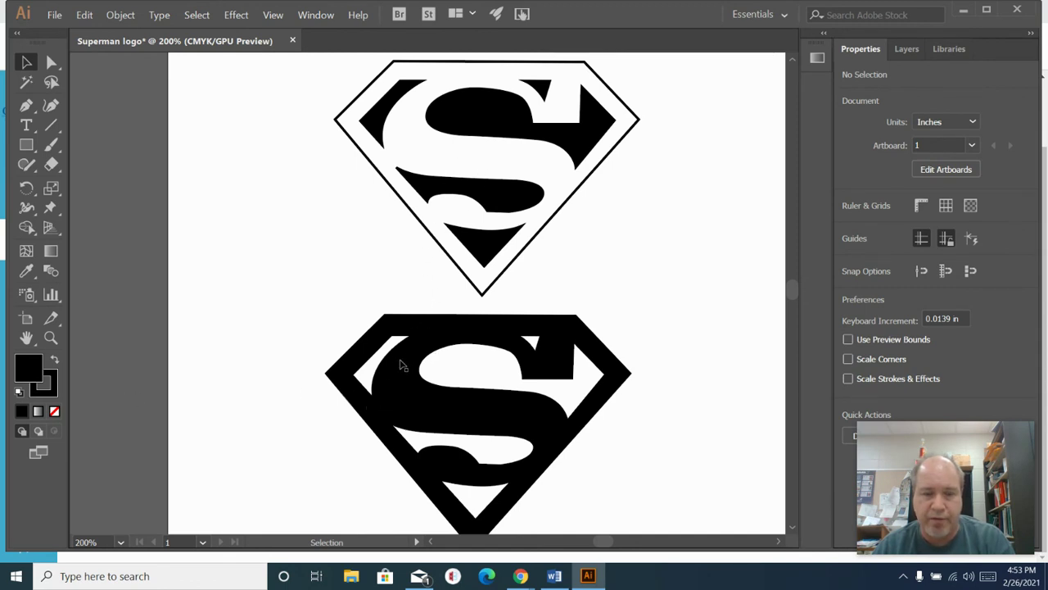
Make Layer 1 with the original coloured logo visible behind the upper tracing.
scroll(397, 352, down, 2)
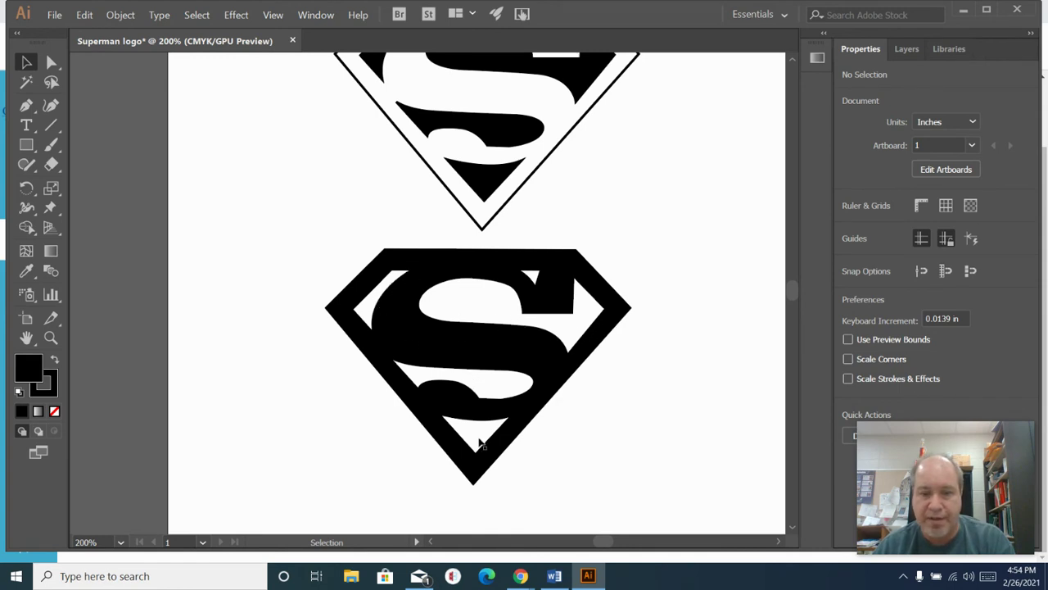
scroll(465, 168, up, 3)
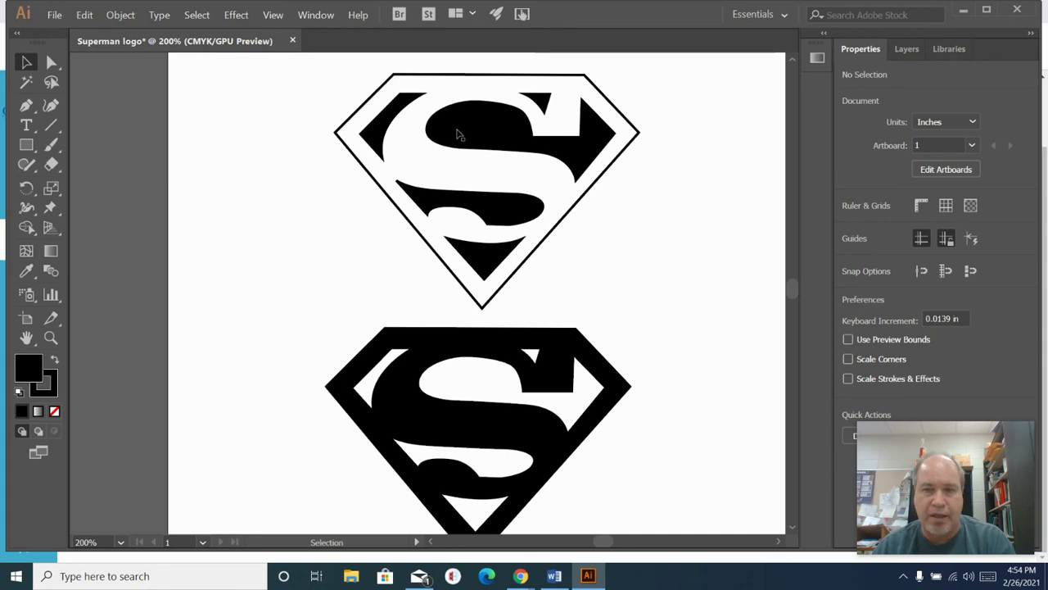
click(907, 49)
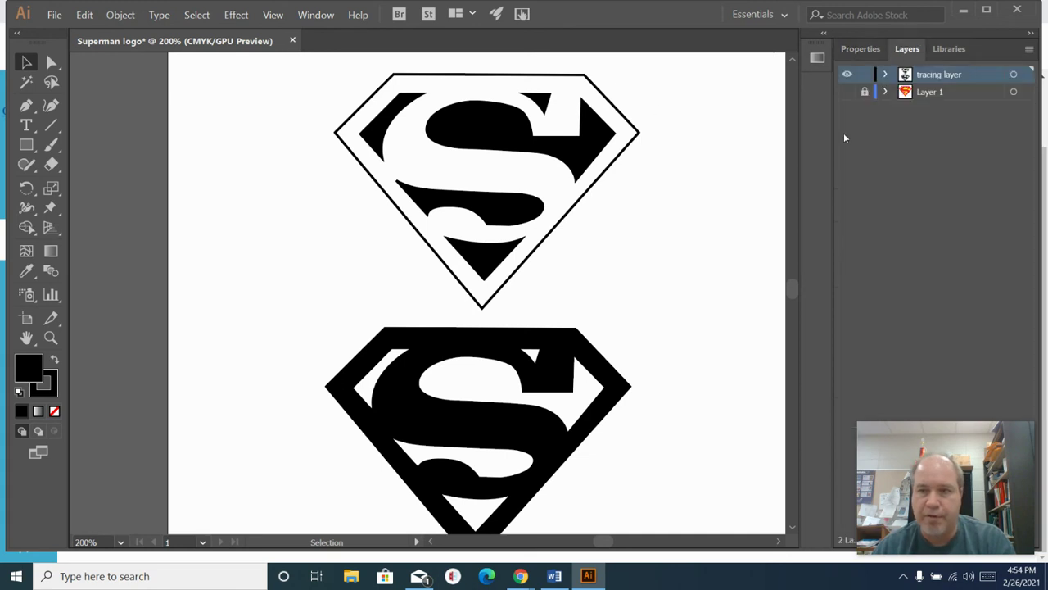
click(847, 92)
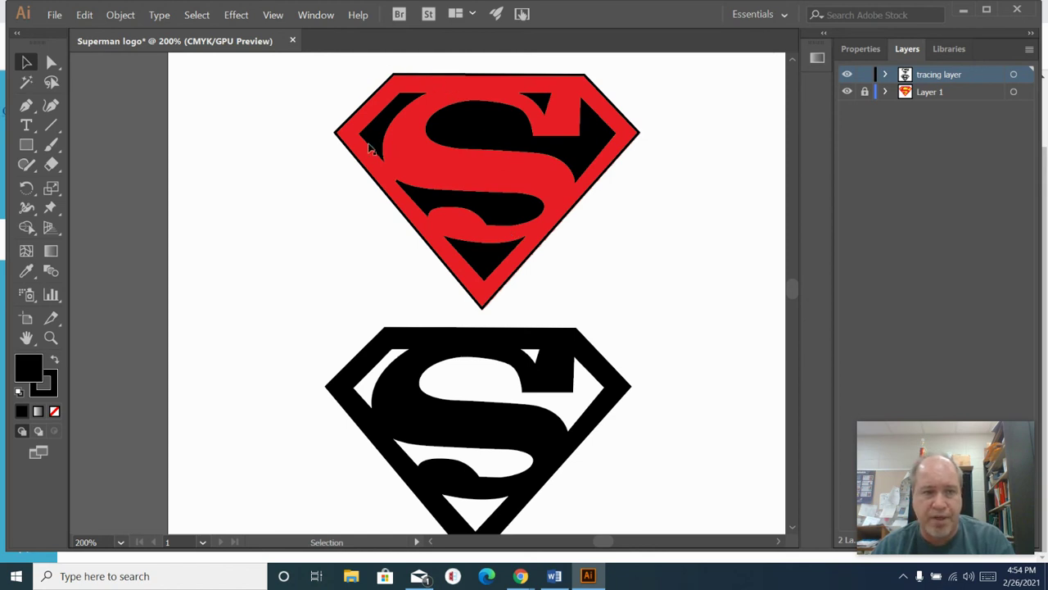
Select the whole upper tracing, check whether its shapes are grouped, and deselect it.
click(85, 14)
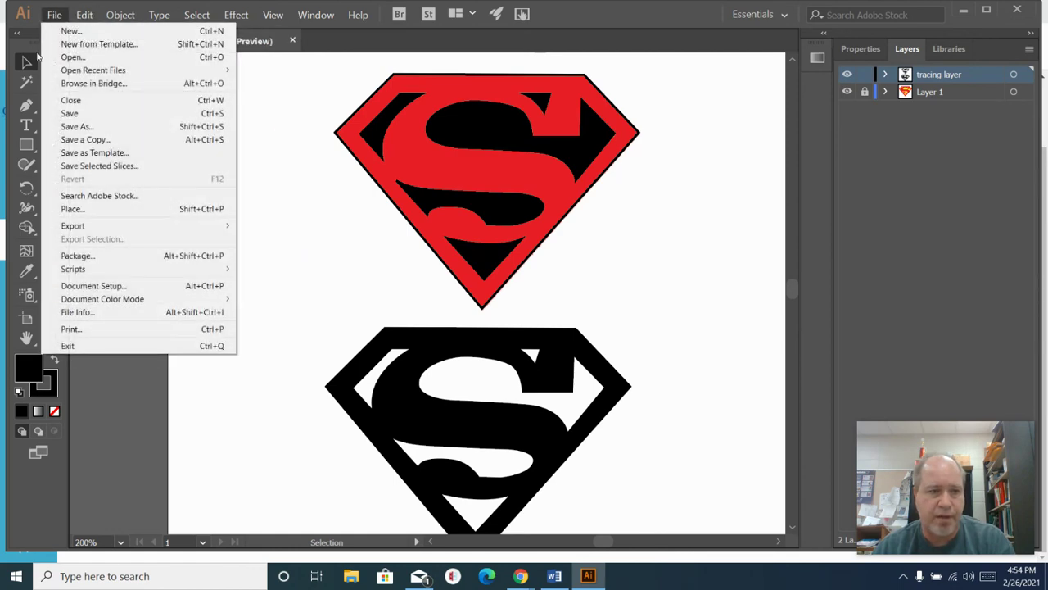
key(Escape)
click(27, 63)
drag(319, 68, 654, 311)
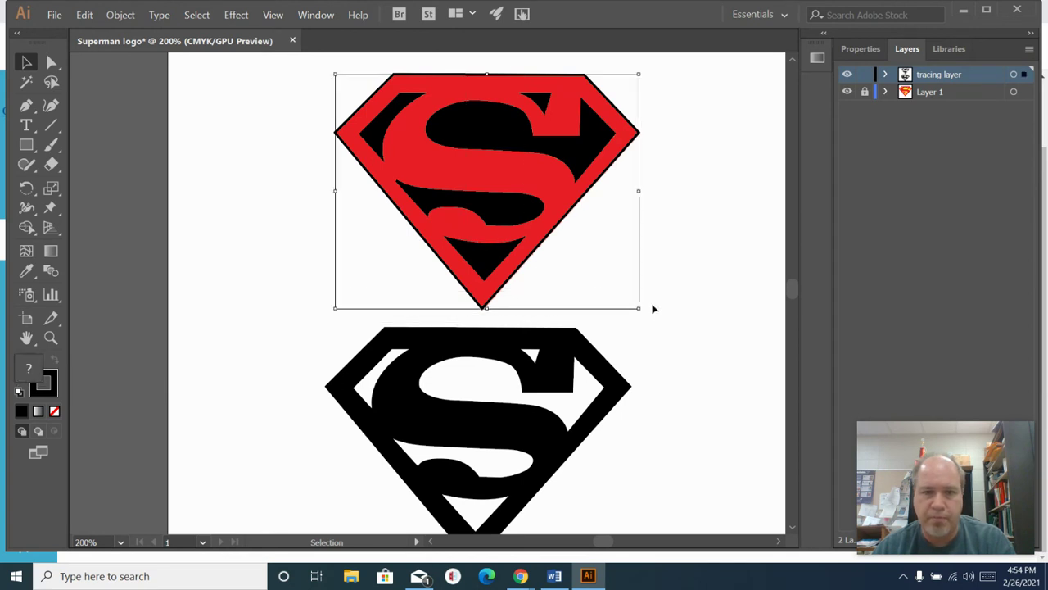
click(84, 17)
mouse_move(121, 17)
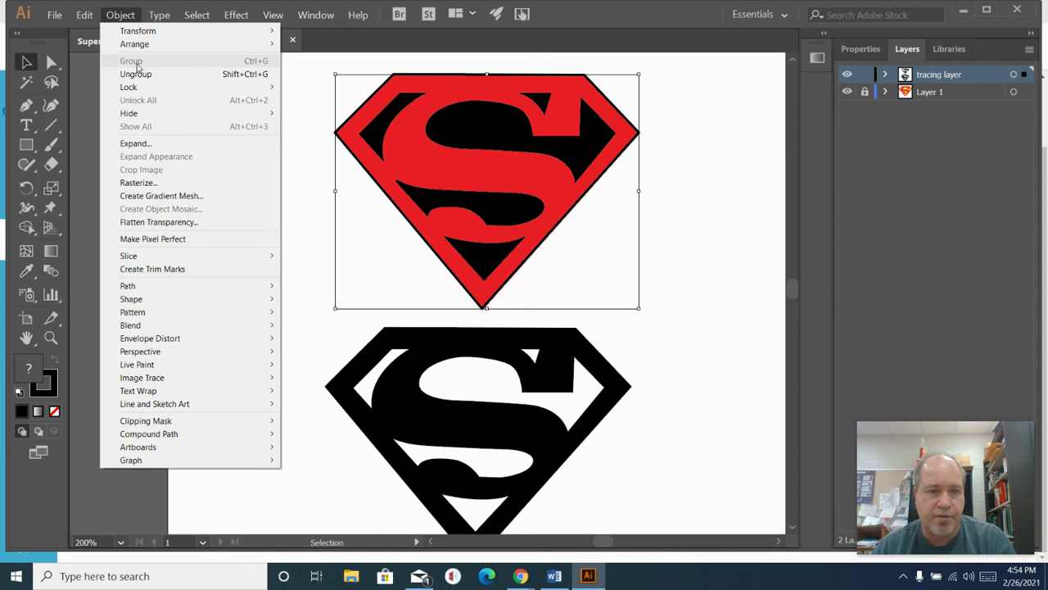
click(81, 95)
click(412, 264)
Move the upper black tracing off the coloured original to below the inverted black logo, and deselect it.
scroll(411, 252, down, 1)
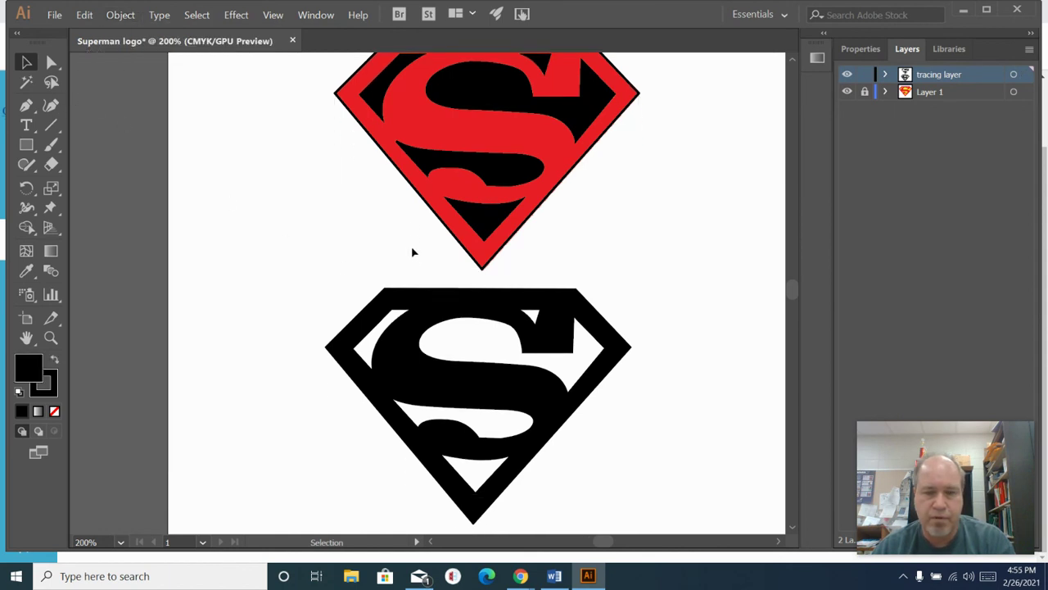
key(a)
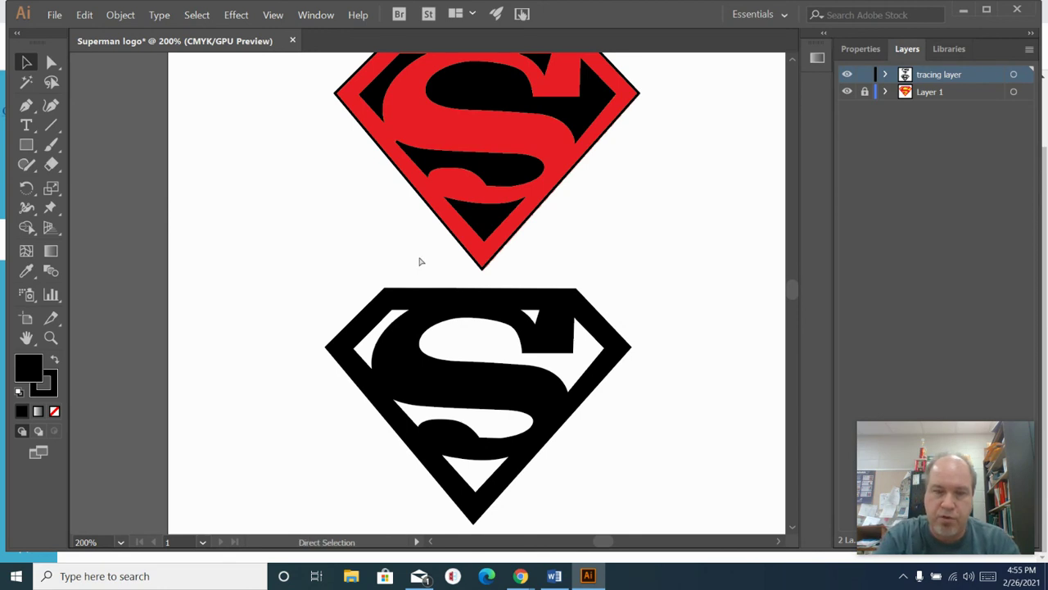
key(ctrl+minus)
key(ctrl+minus)
key(ctrl+minus)
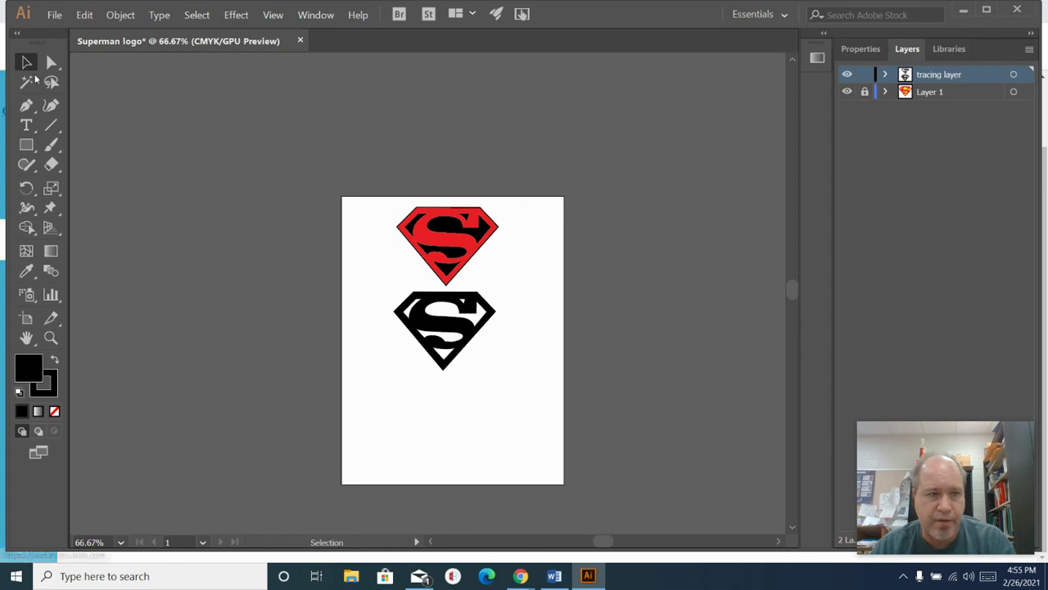
click(479, 263)
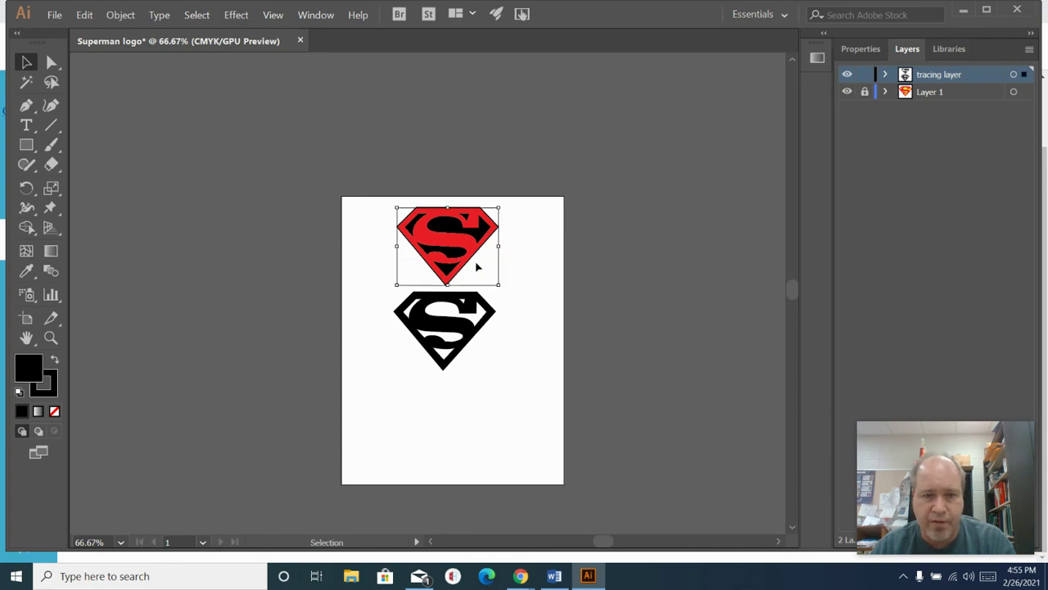
click(428, 285)
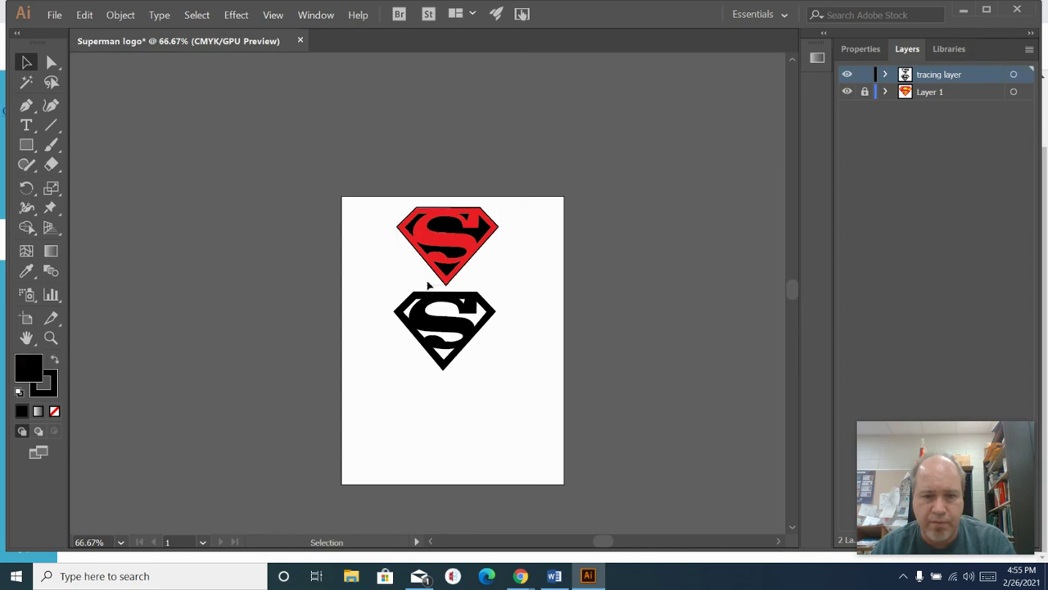
click(444, 283)
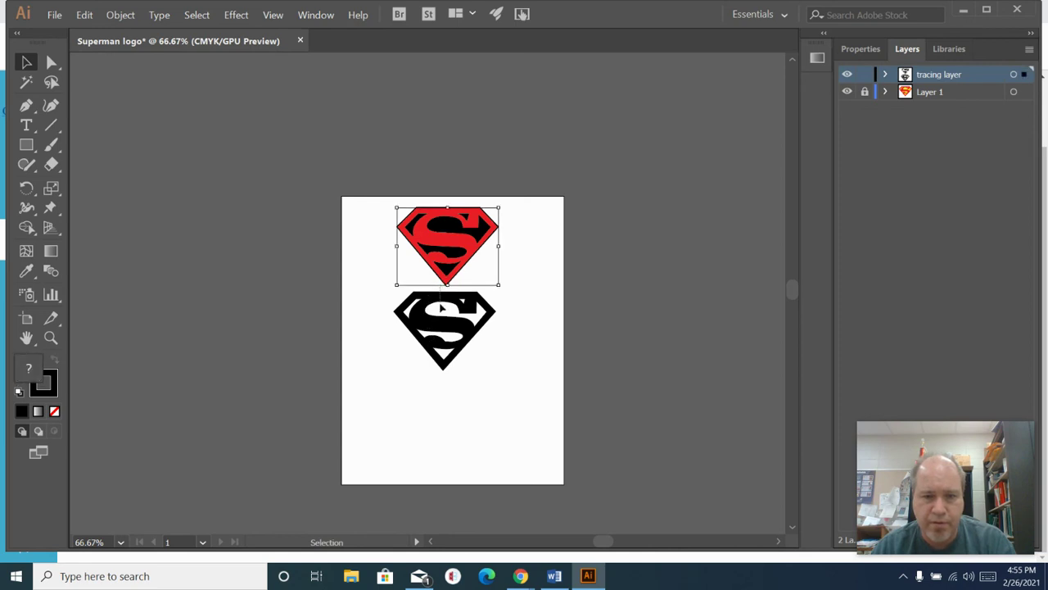
click(440, 305)
click(441, 279)
drag(444, 283, 436, 449)
click(302, 274)
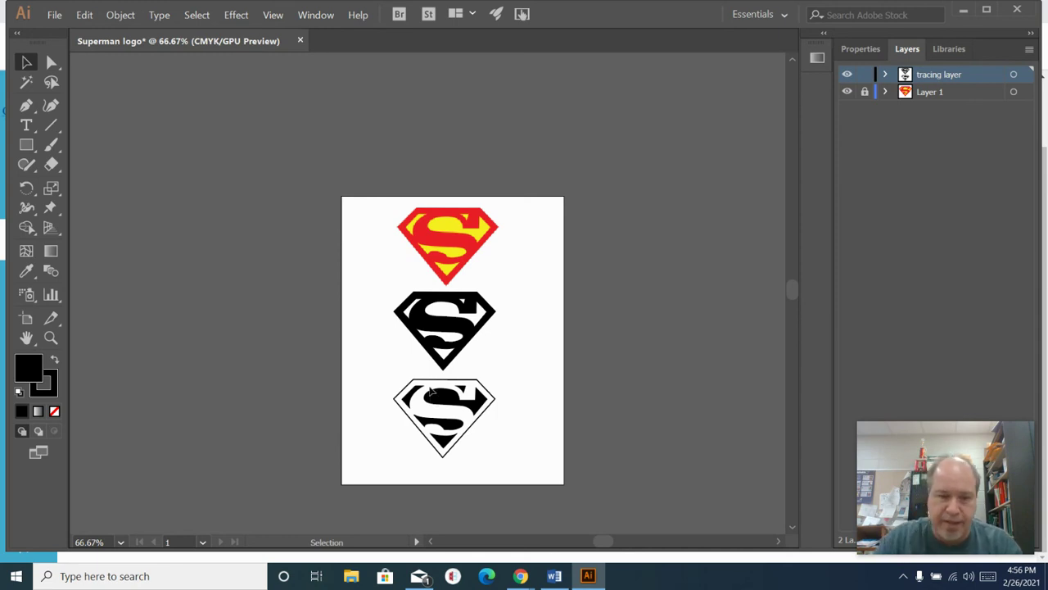
Create an area text box beneath the bottom logo, about as wide as the logo.
scroll(459, 443, down, 1)
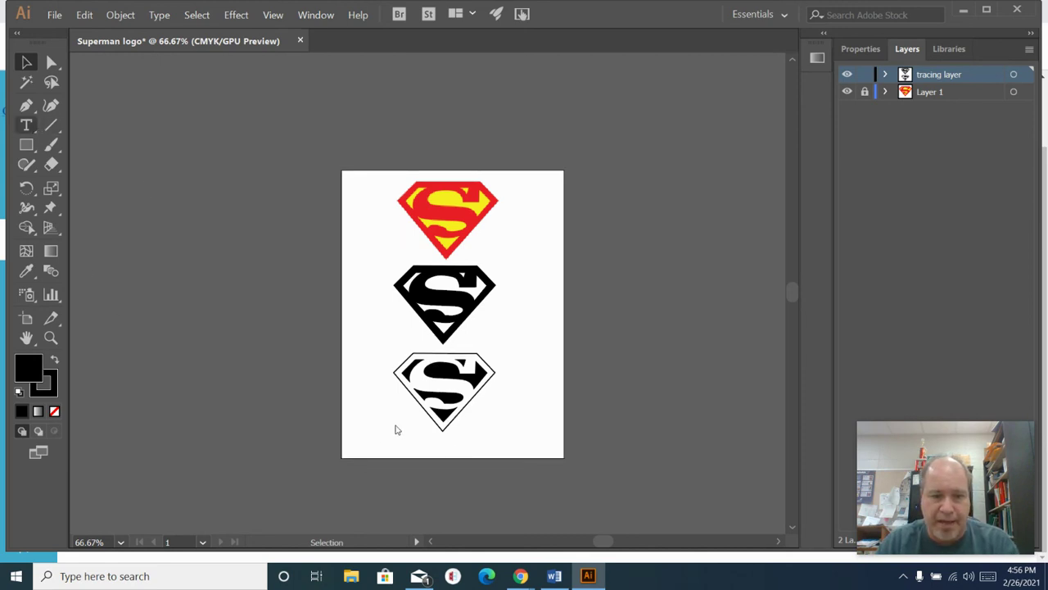
key(t)
drag(395, 437, 494, 449)
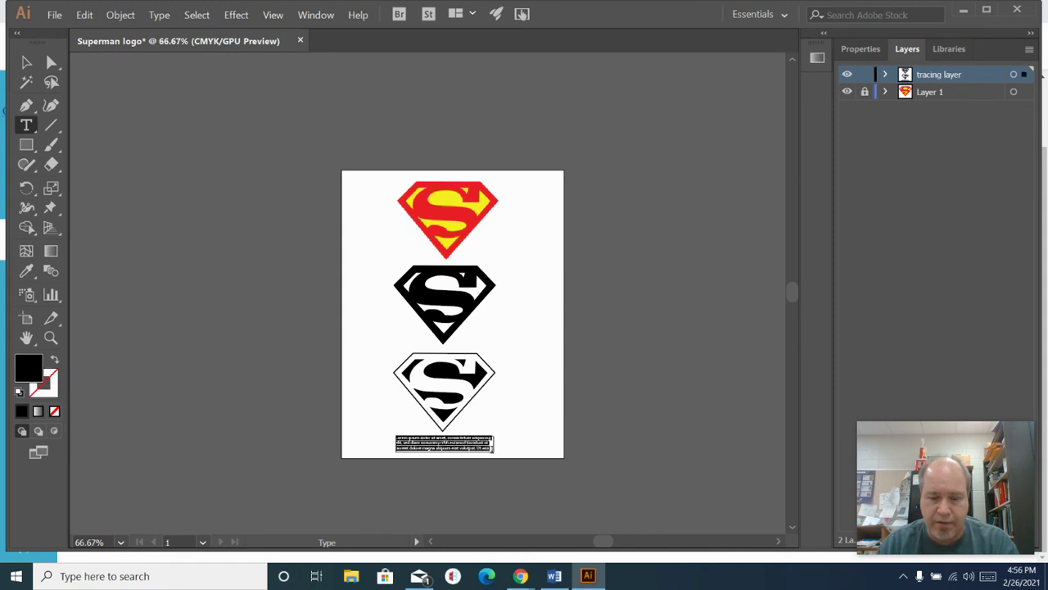
key(ctrl+plus)
key(ctrl+plus)
key(ctrl+plus)
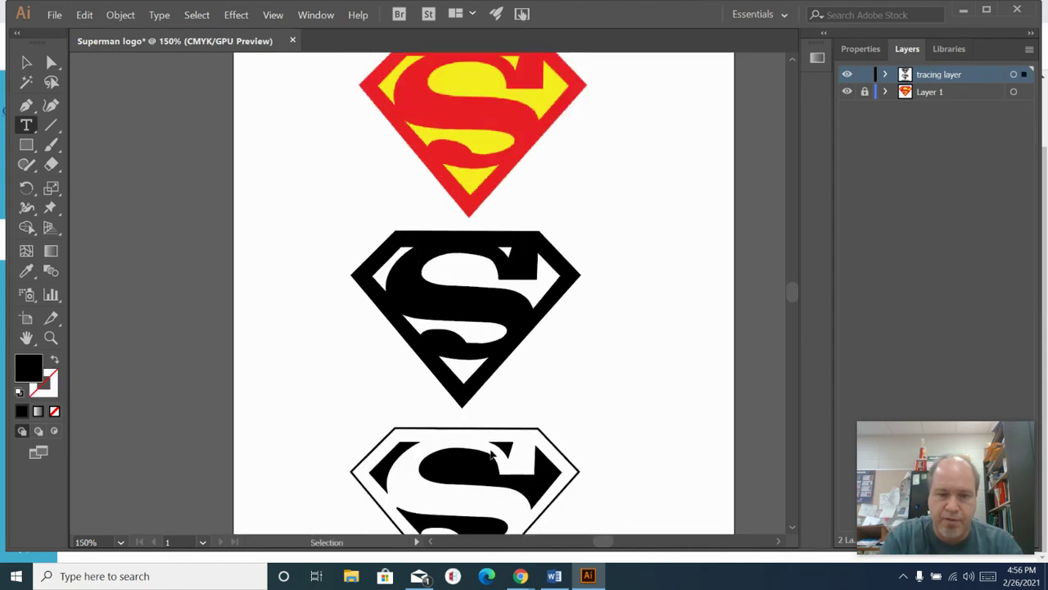
scroll(501, 448, down, 8)
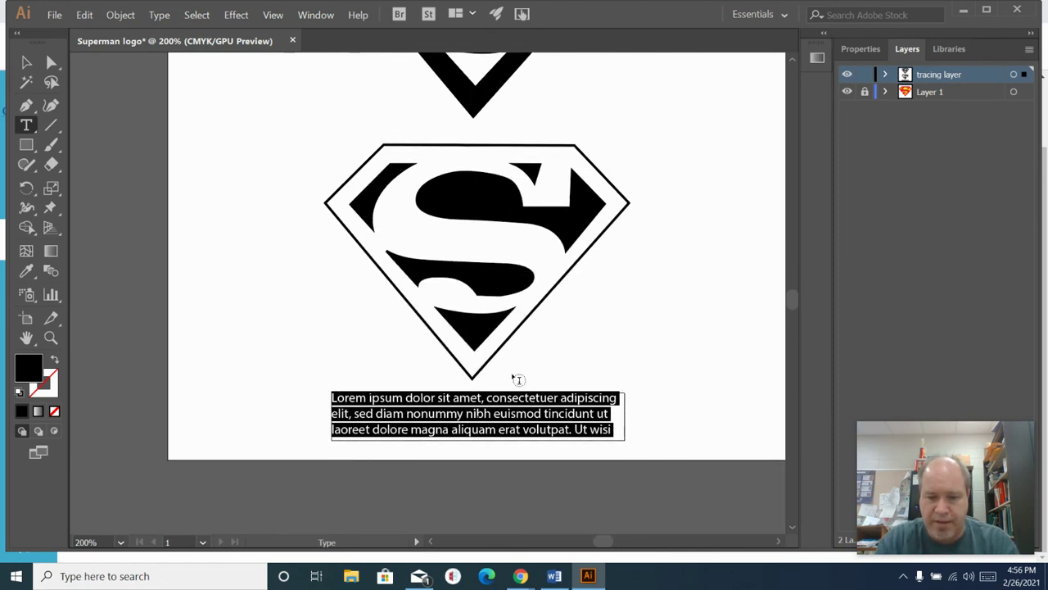
Replace the placeholder text with the author's full name and, on a second line, "Superman logo".
key(BackSpace)
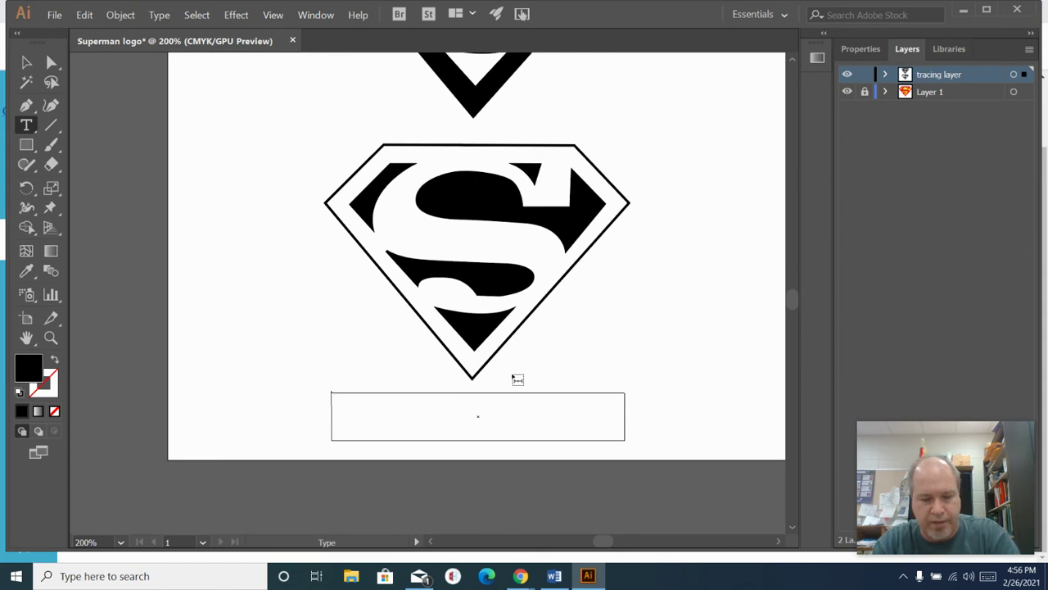
text(Gar)
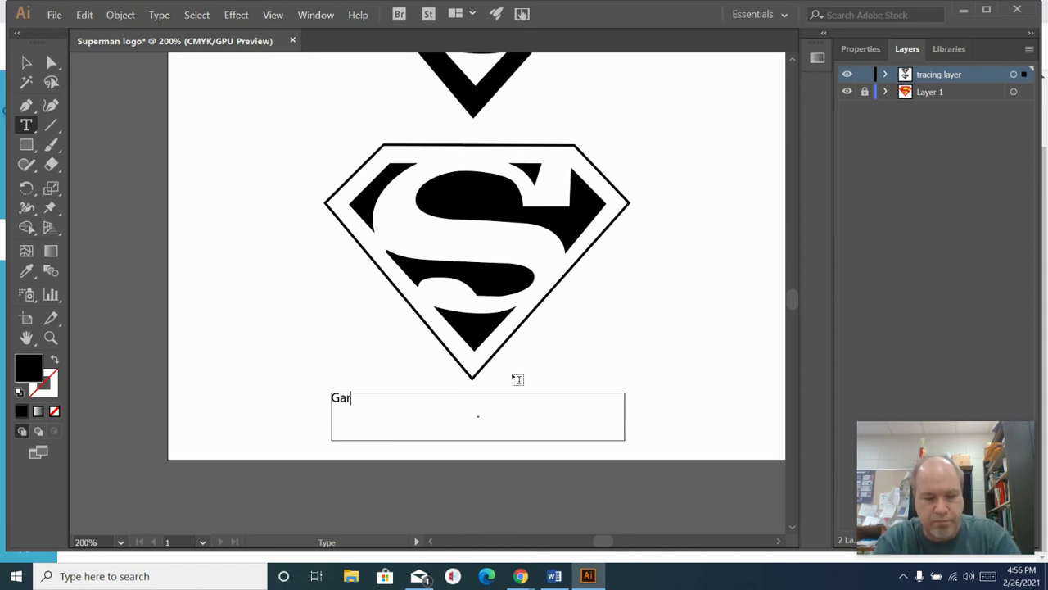
text(y Hammen )
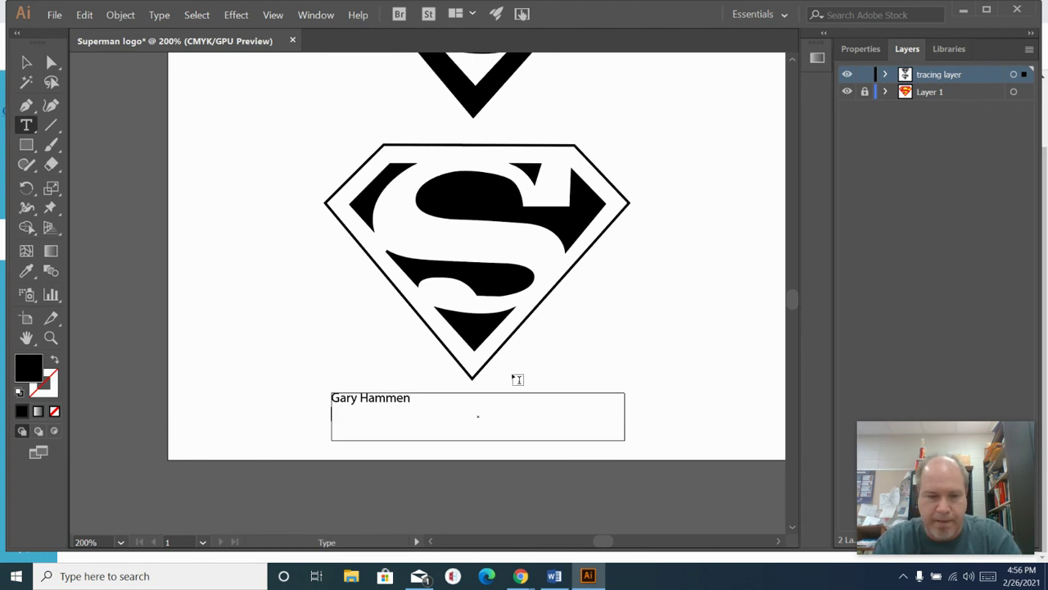
text(Super)
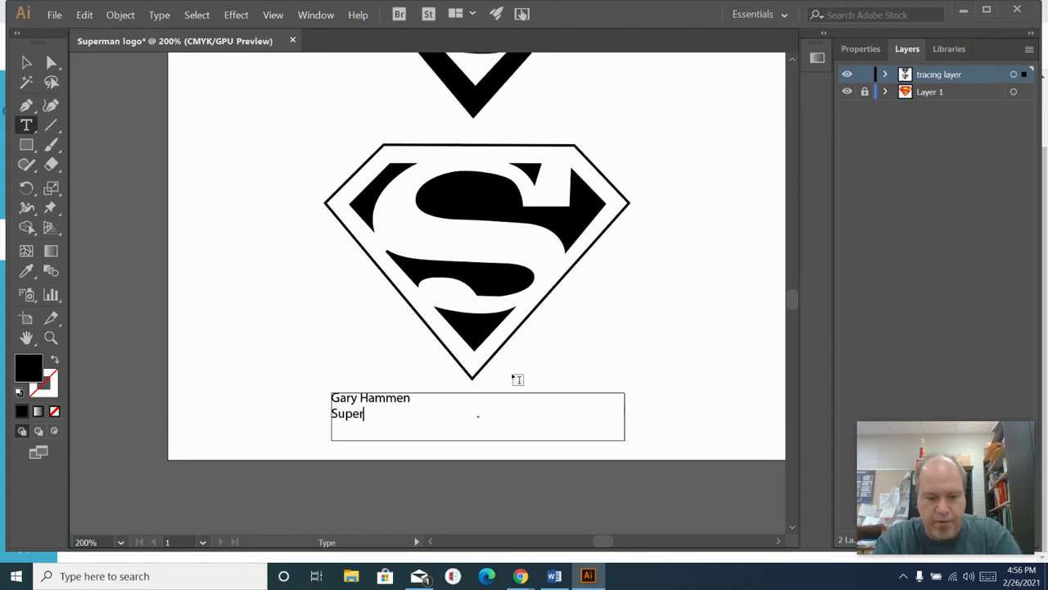
text(man logo)
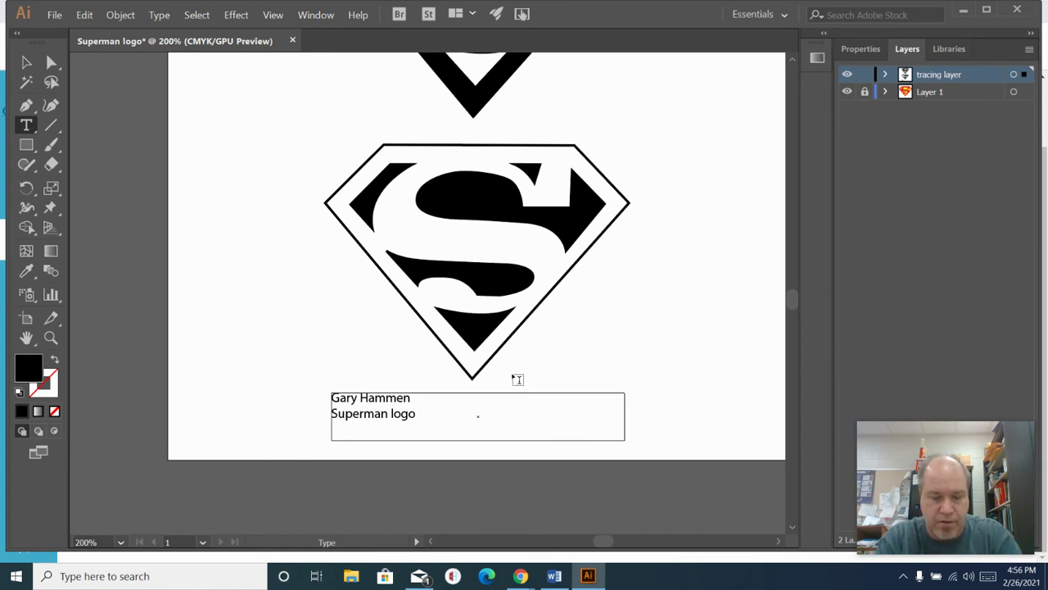
Extend the caption's second line with "positive & negative separation" and break that phrase onto its own third line.
text(itive)
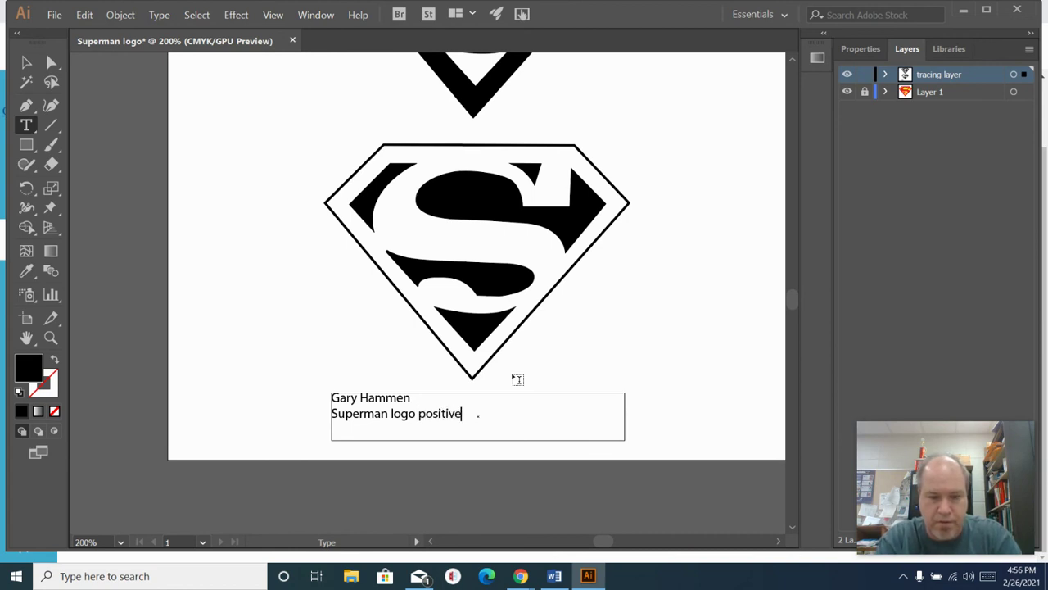
text( &)
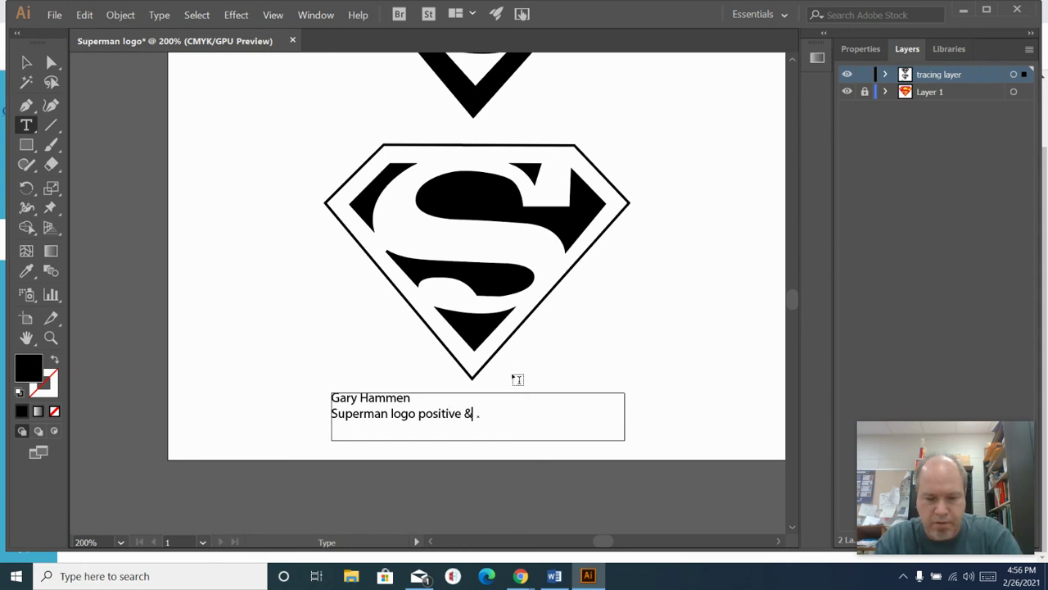
text( negative d)
key(BackSpace)
text(separation)
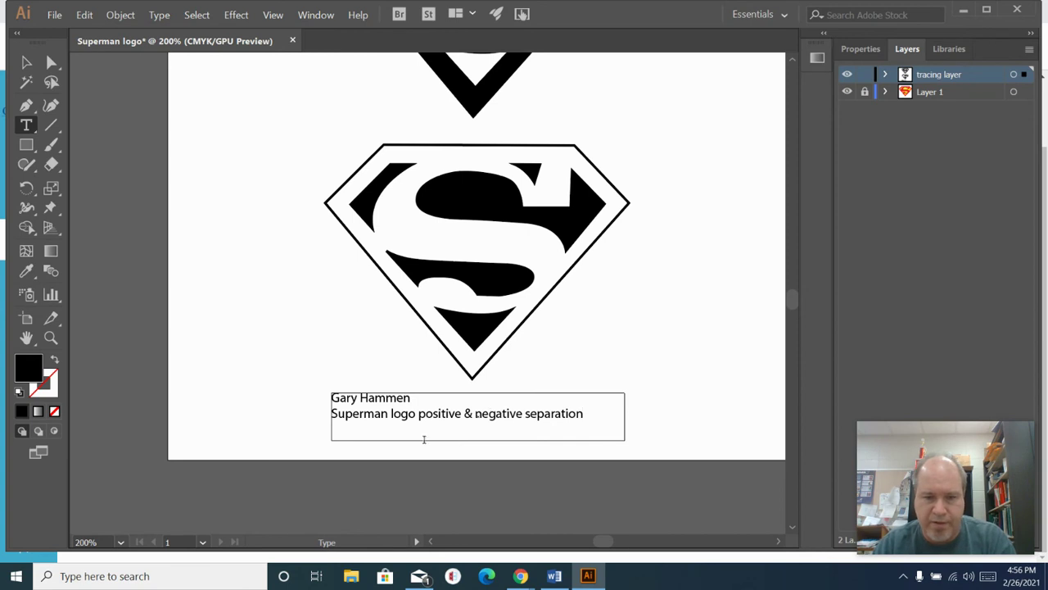
click(419, 414)
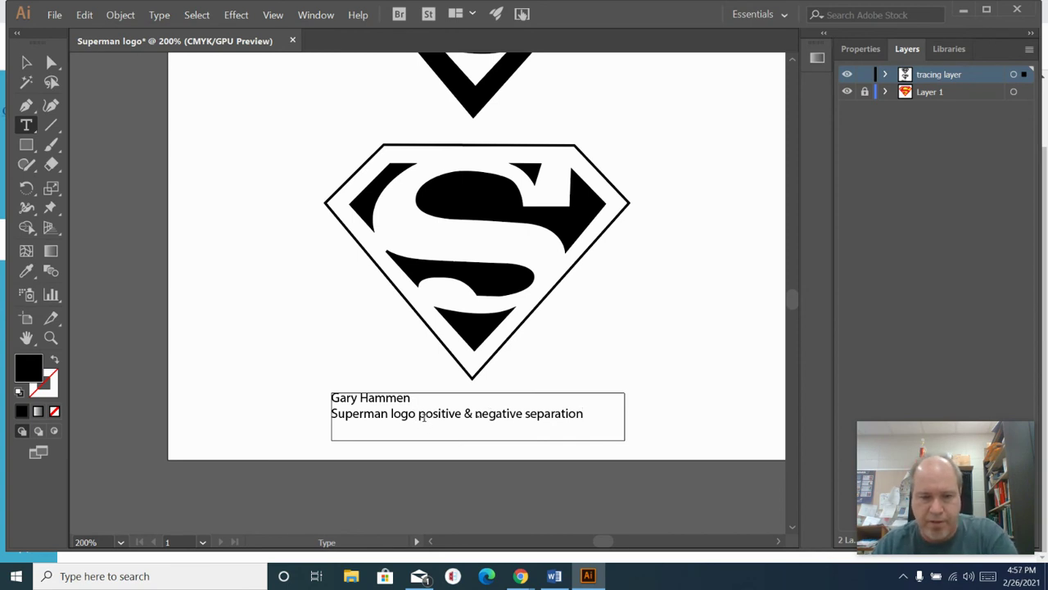
key(Return)
Centre-align all three caption lines in the text box, set their font size to 12 pt, and deselect the text.
drag(500, 431, 339, 382)
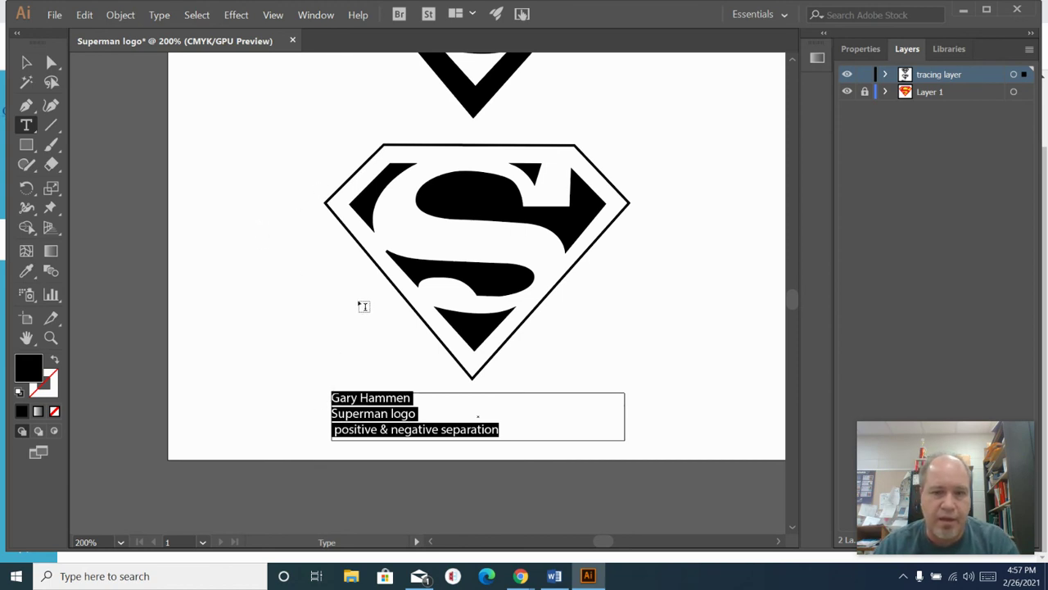
click(852, 51)
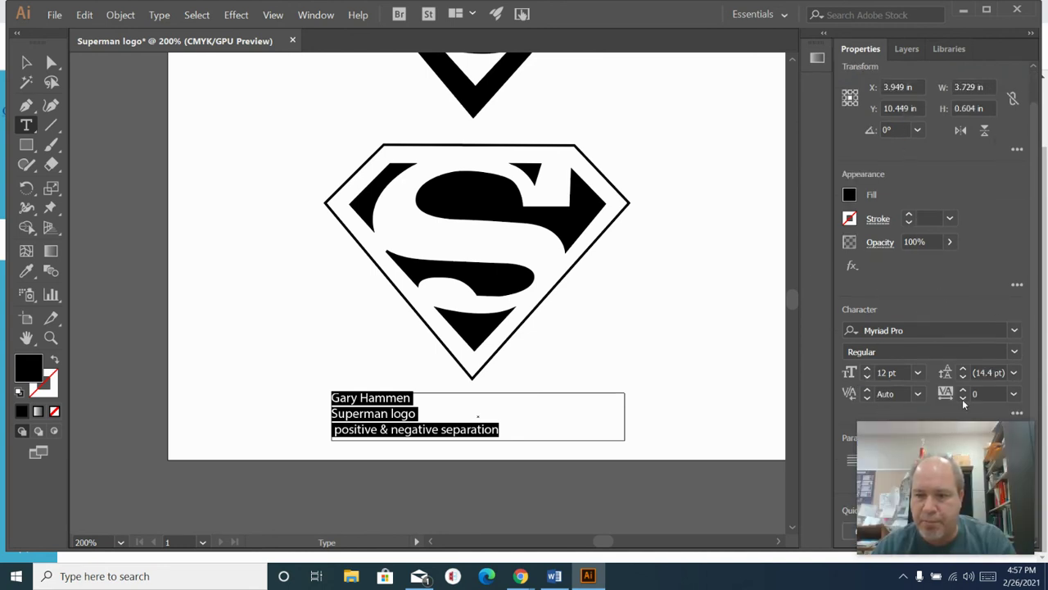
mouse_move(926, 423)
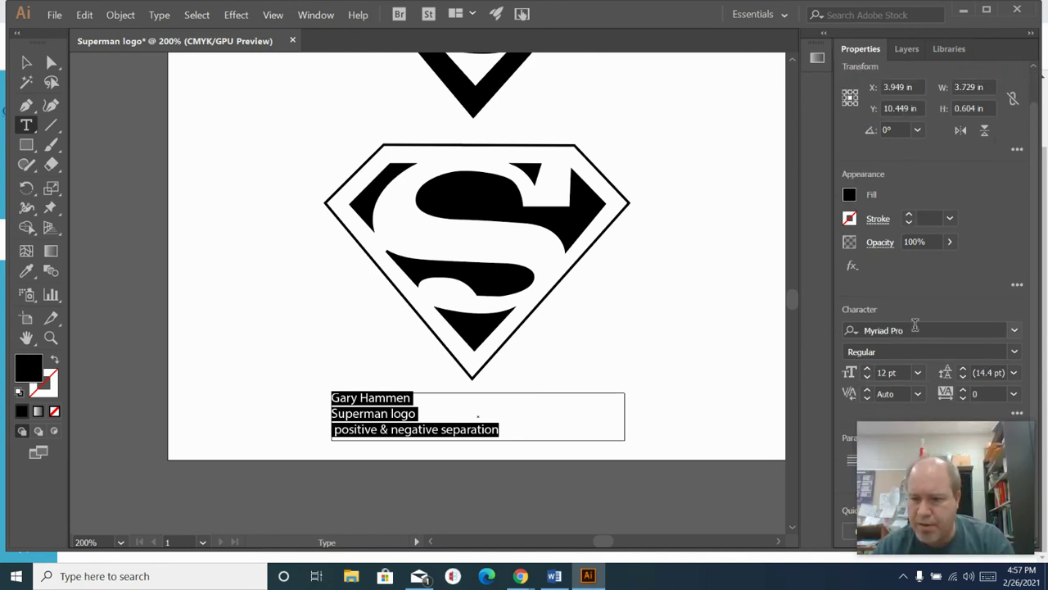
drag(967, 428, 963, 144)
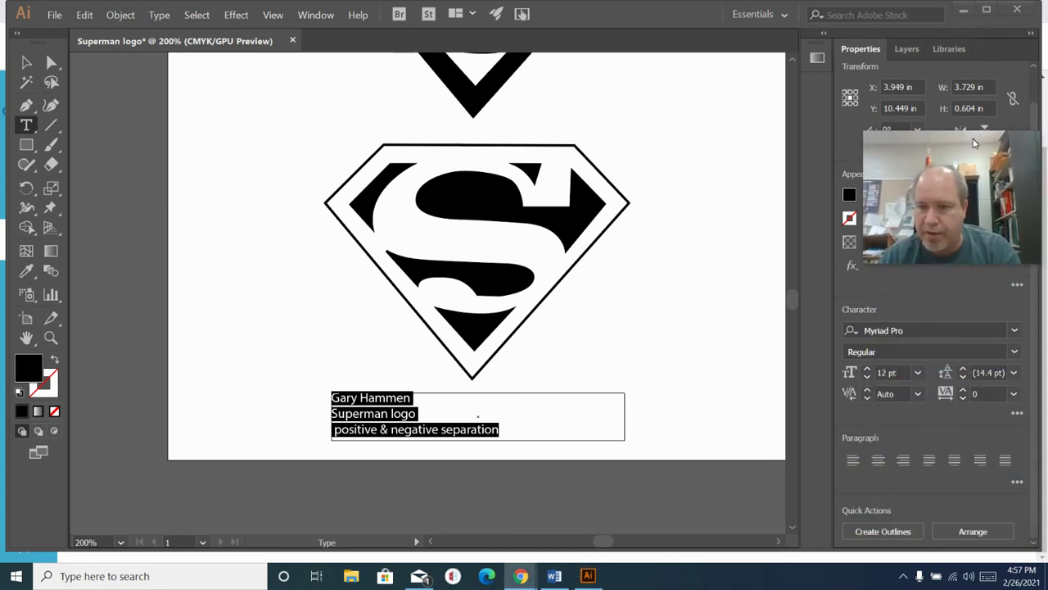
click(877, 460)
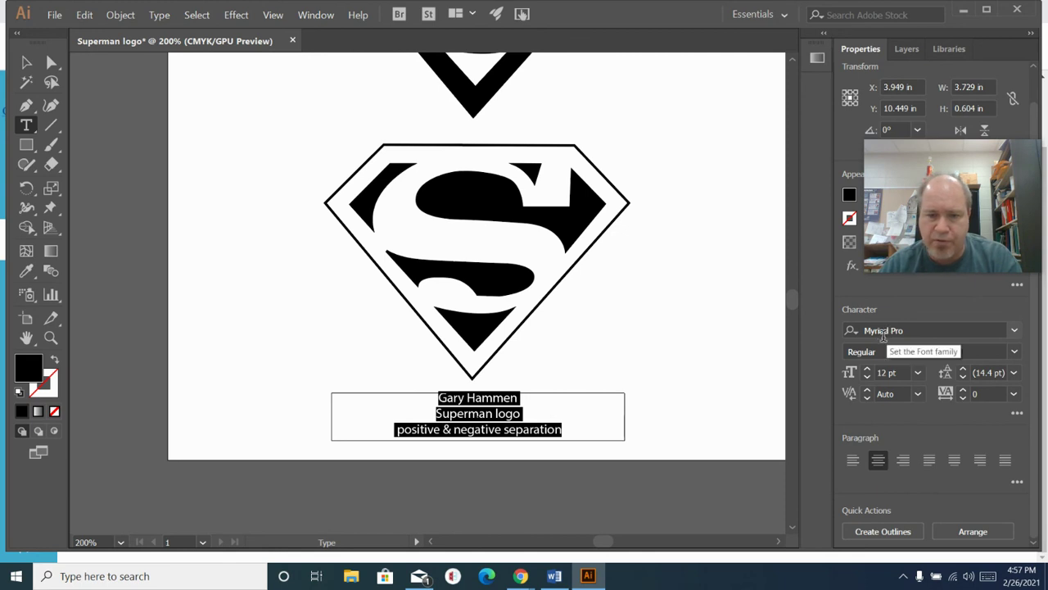
click(917, 373)
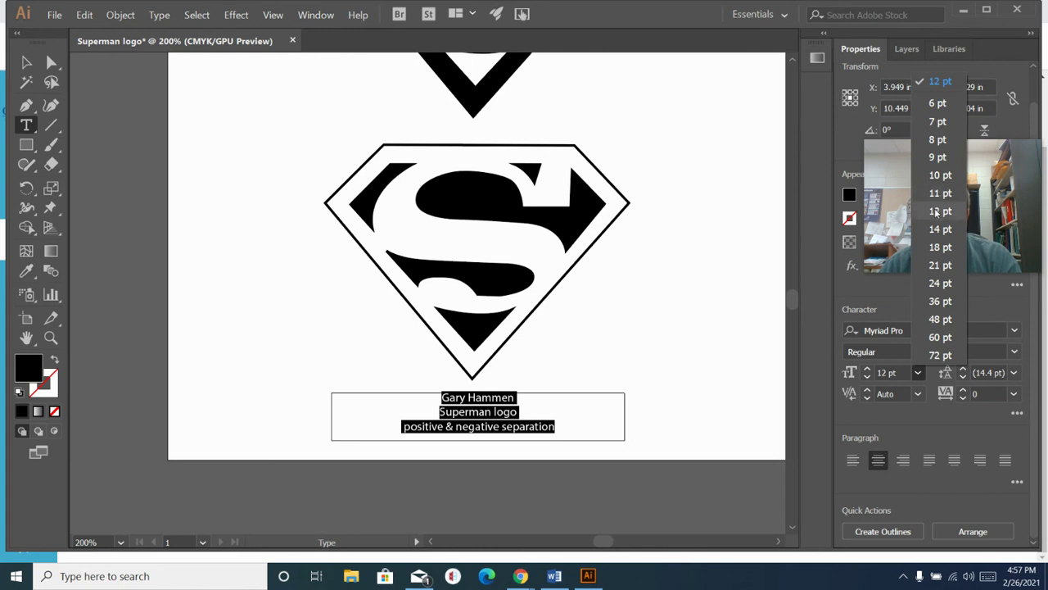
click(935, 211)
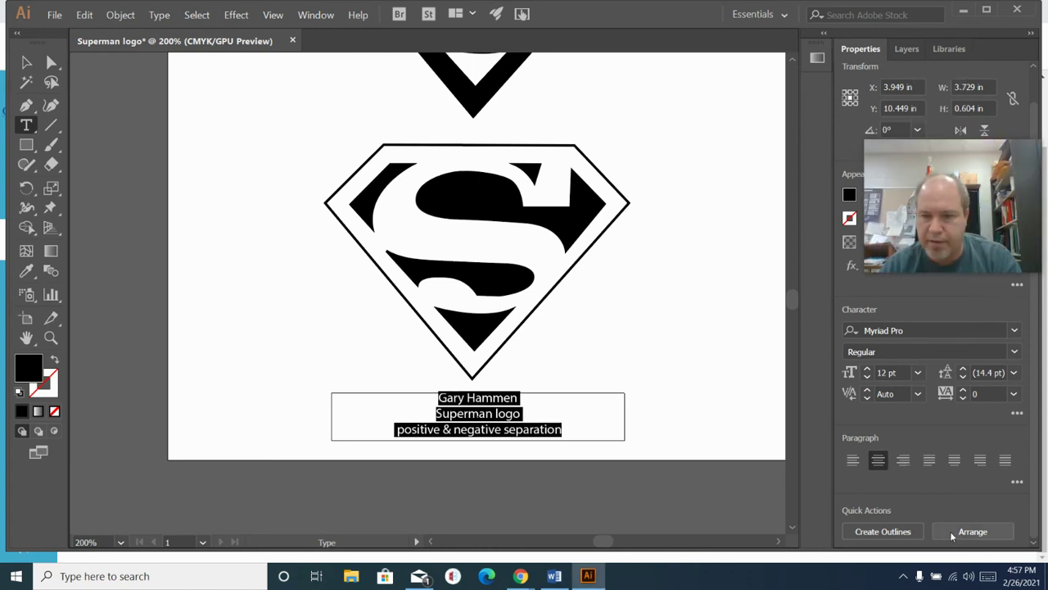
ctrl+click(730, 479)
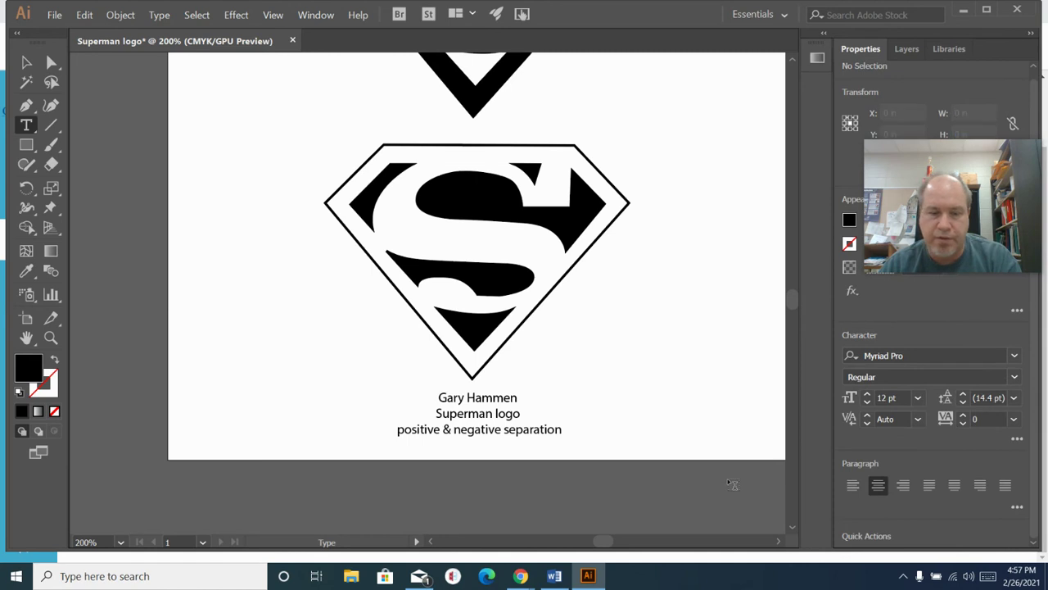
scroll(721, 475, up, 5)
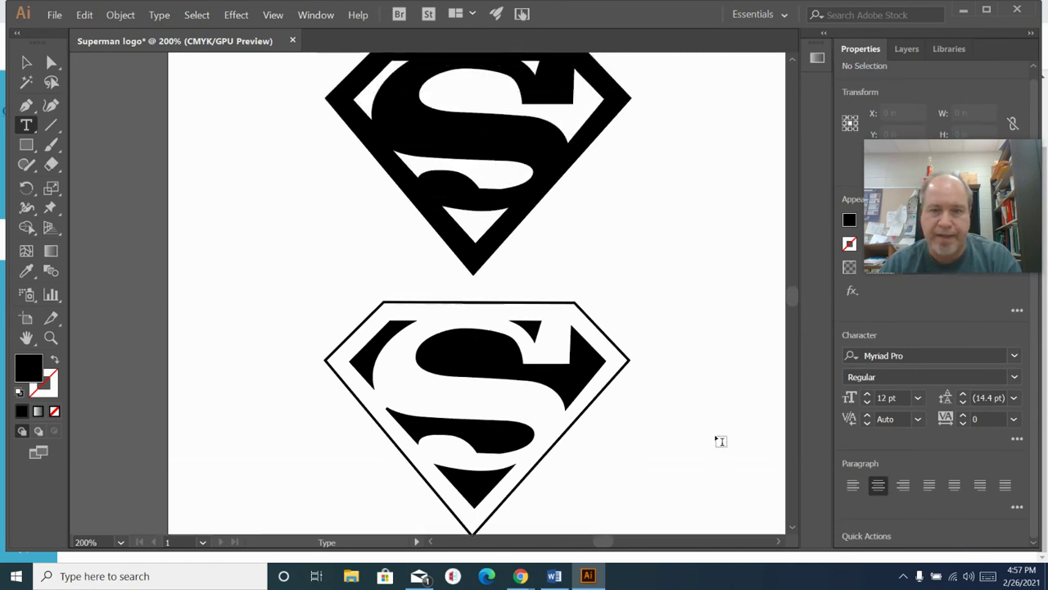
scroll(721, 442, up, 4)
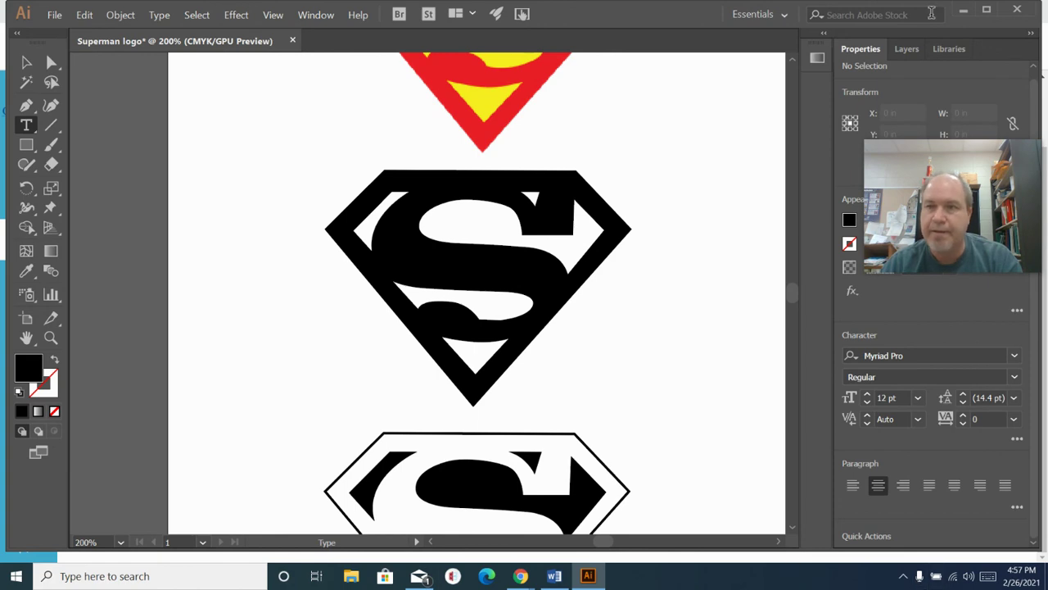
click(963, 10)
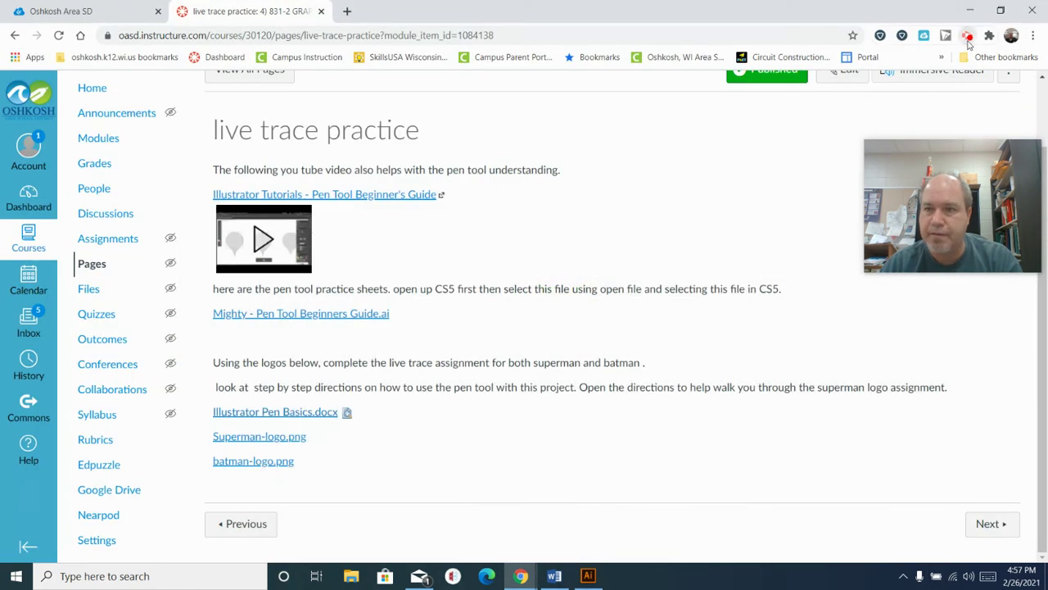
click(967, 36)
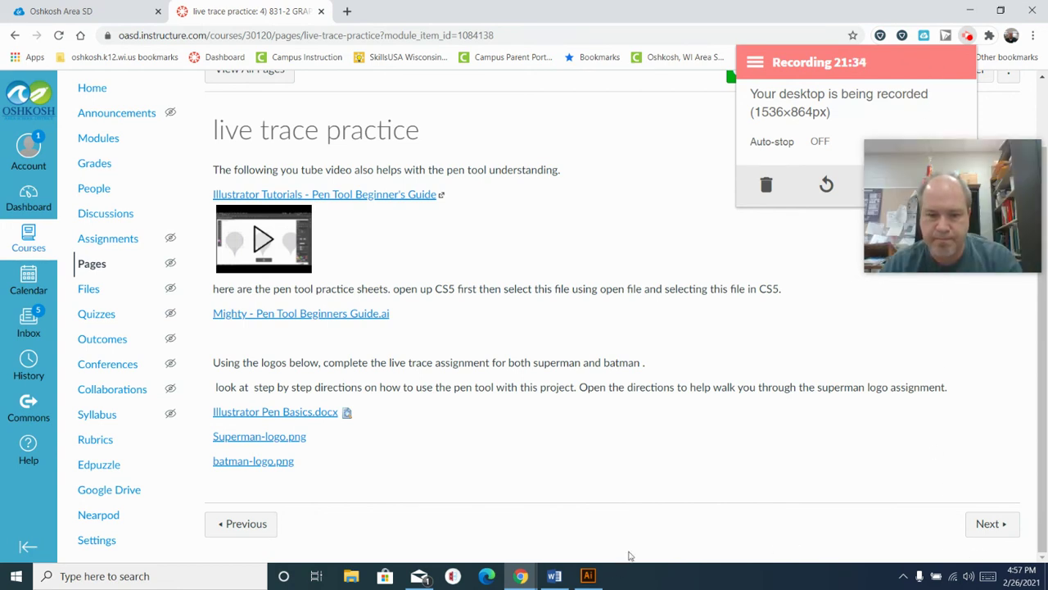
click(671, 541)
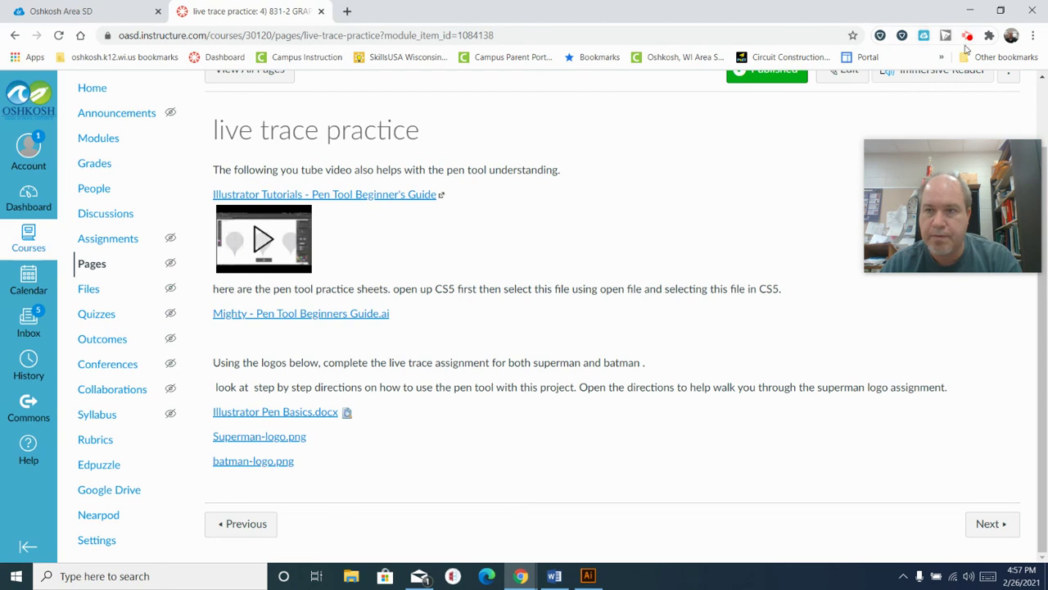